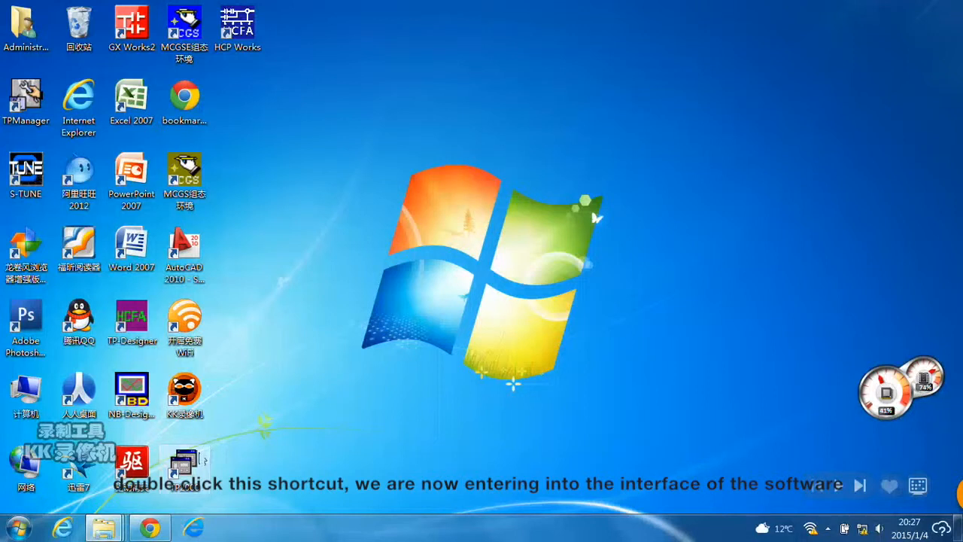
# Open the HMI configuration program and create a new project named HC.
pyautogui.doubleClick(201, 461)
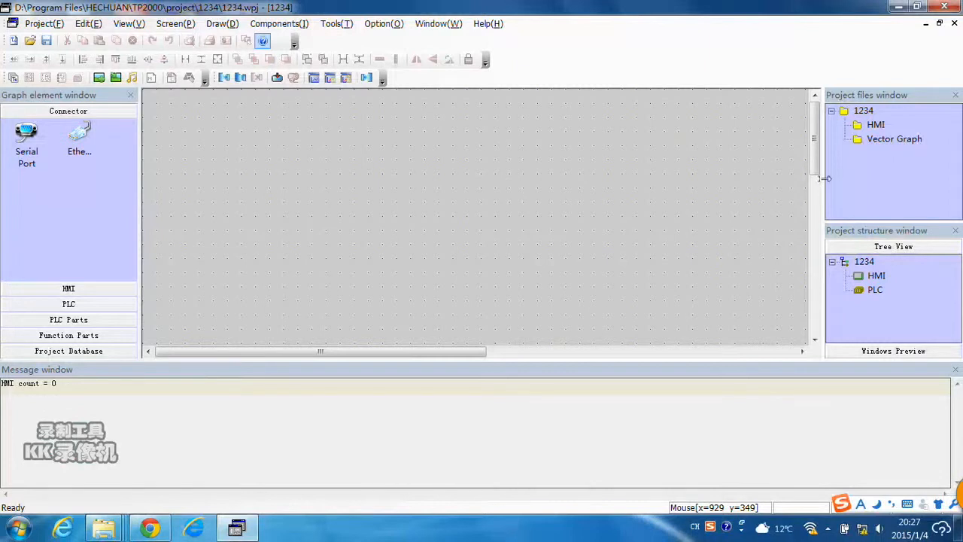
pyautogui.click(14, 41)
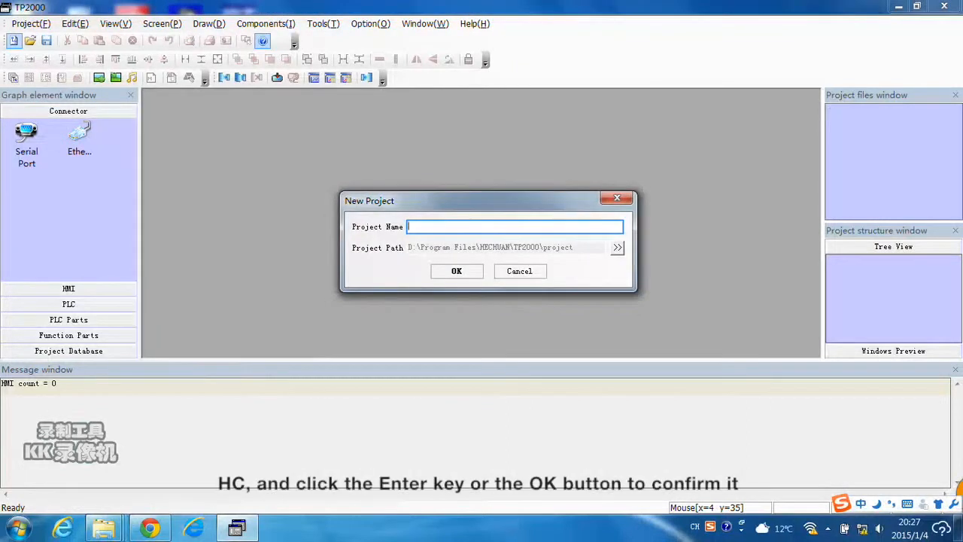
pyautogui.write('h')
pyautogui.press('BackSpace')
pyautogui.press('shift')
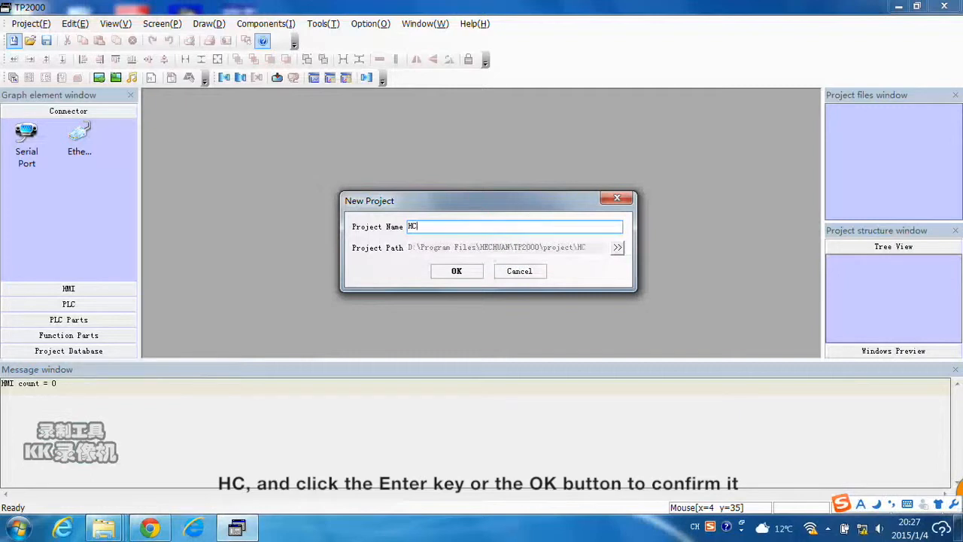
pyautogui.click(450, 271)
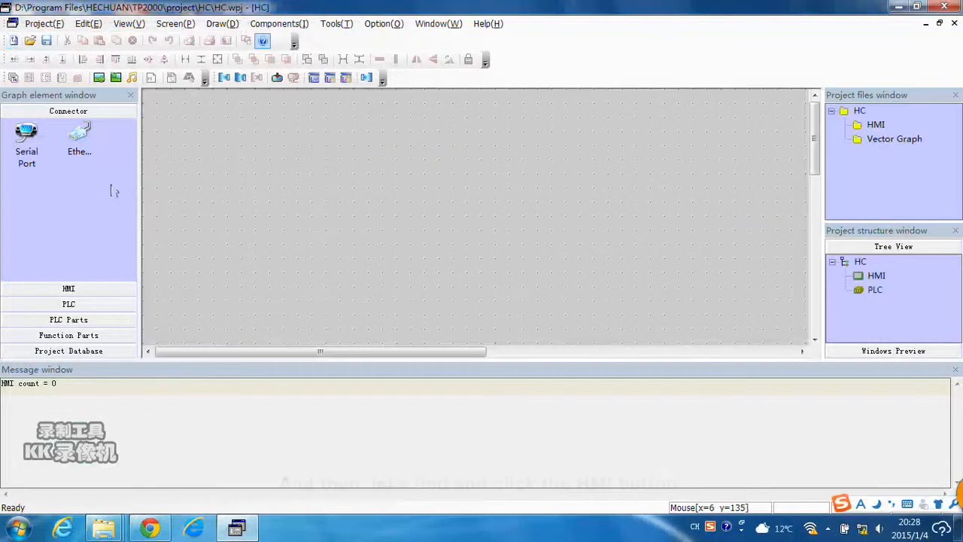
# Place a TP1670/TP1610 HMI on the project canvas with horizontal display mode.
pyautogui.click(95, 295)
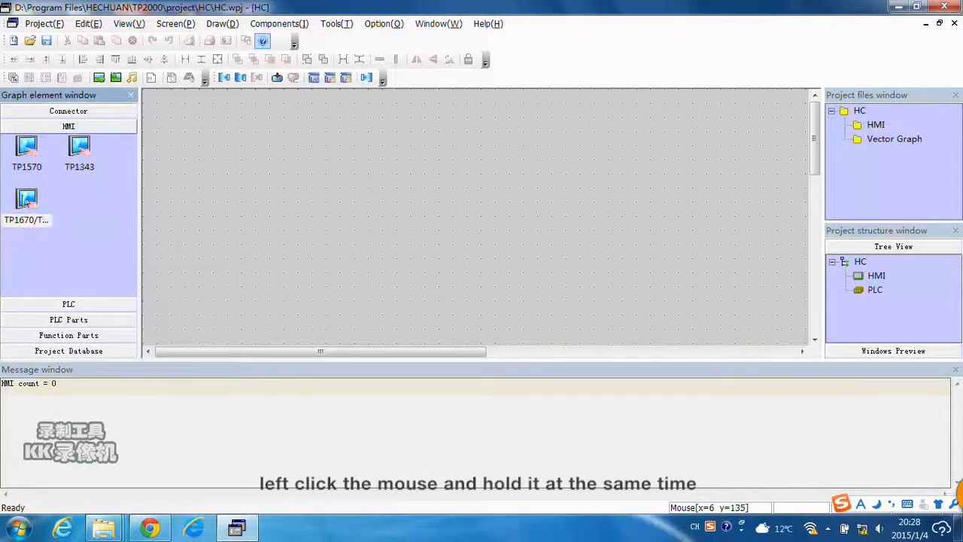
pyautogui.click(38, 202)
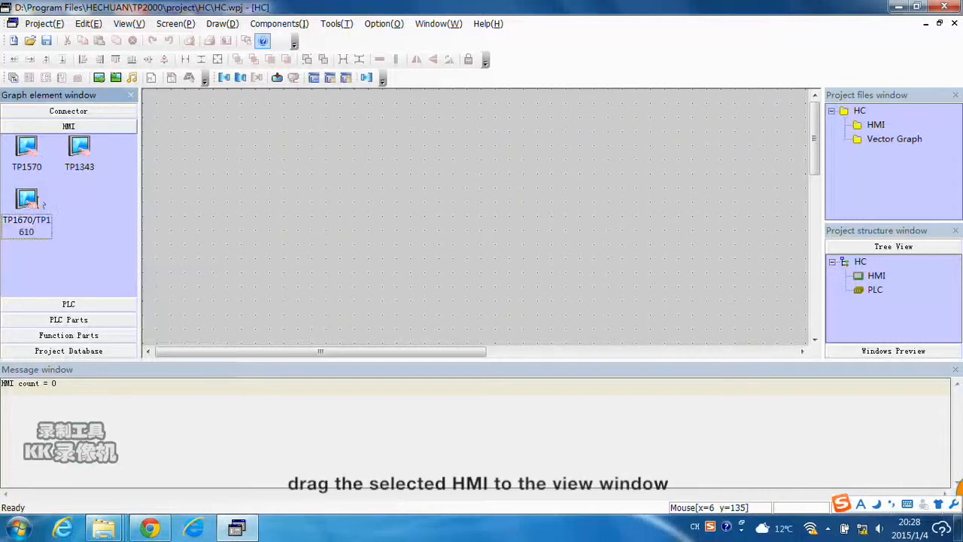
pyautogui.moveTo(23, 201); pyautogui.dragTo(208, 199)
pyautogui.moveTo(275, 191); pyautogui.dragTo(295, 188)
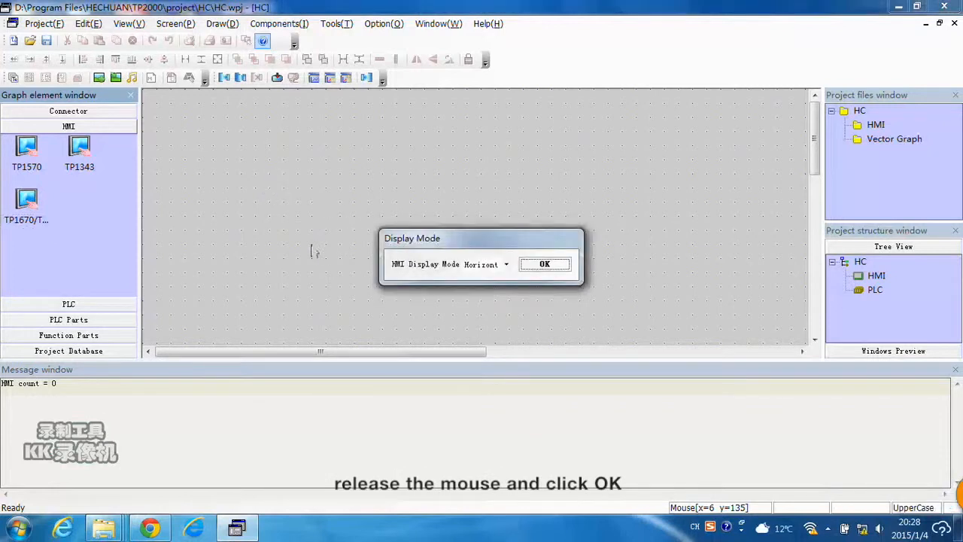
pyautogui.click(563, 264)
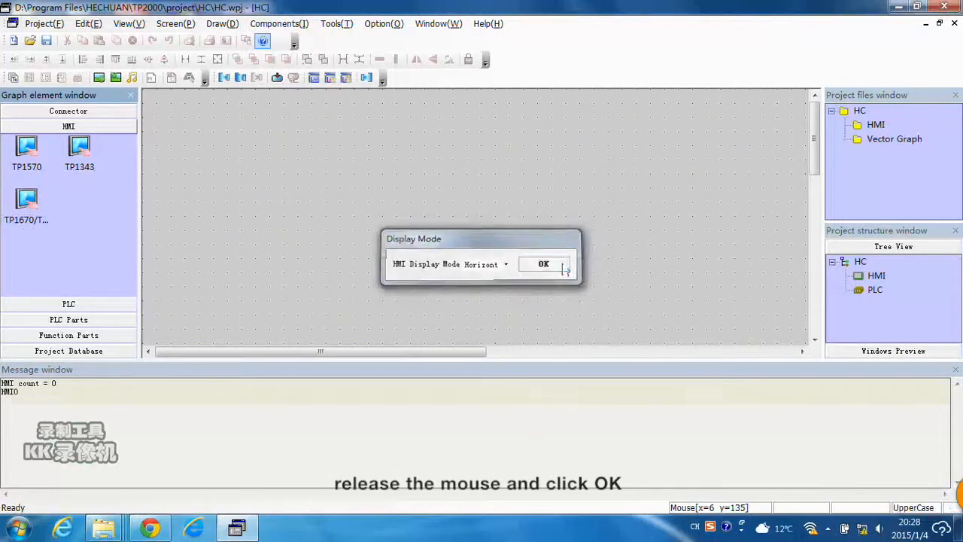
pyautogui.moveTo(360, 216); pyautogui.dragTo(352, 171)
pyautogui.click(449, 198)
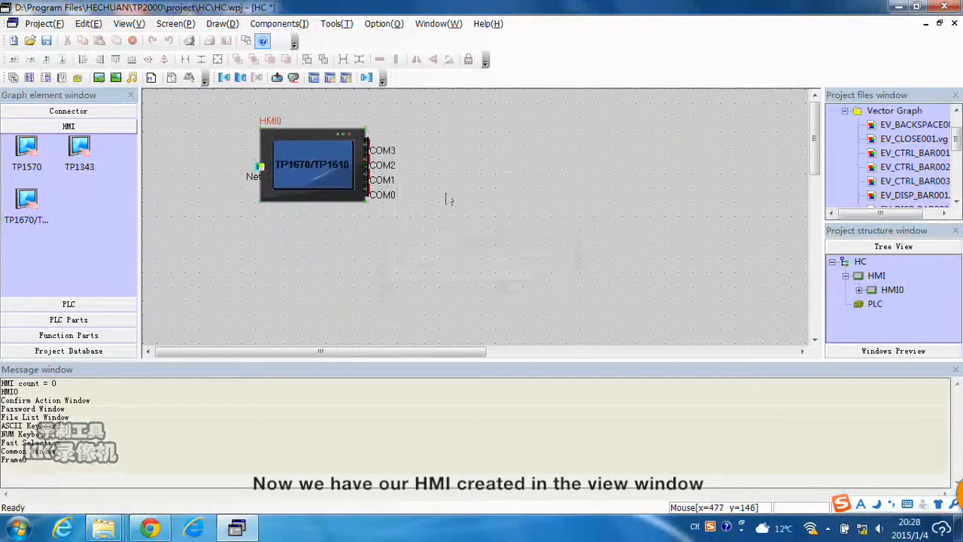
# Add a HECHUAN HCA6-HCA8 PLC to the canvas and reposition the HMI beside it.
pyautogui.click(79, 306)
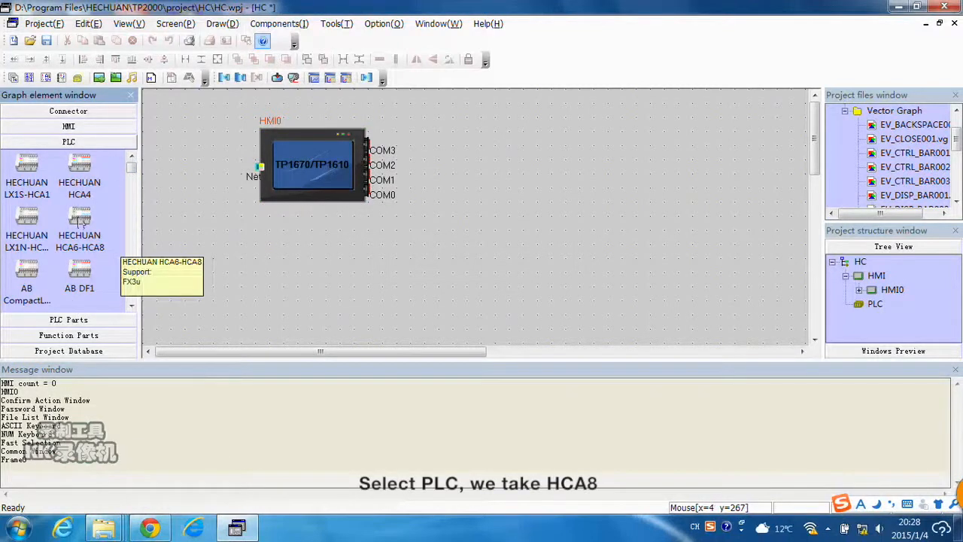
pyautogui.moveTo(77, 227); pyautogui.dragTo(452, 203)
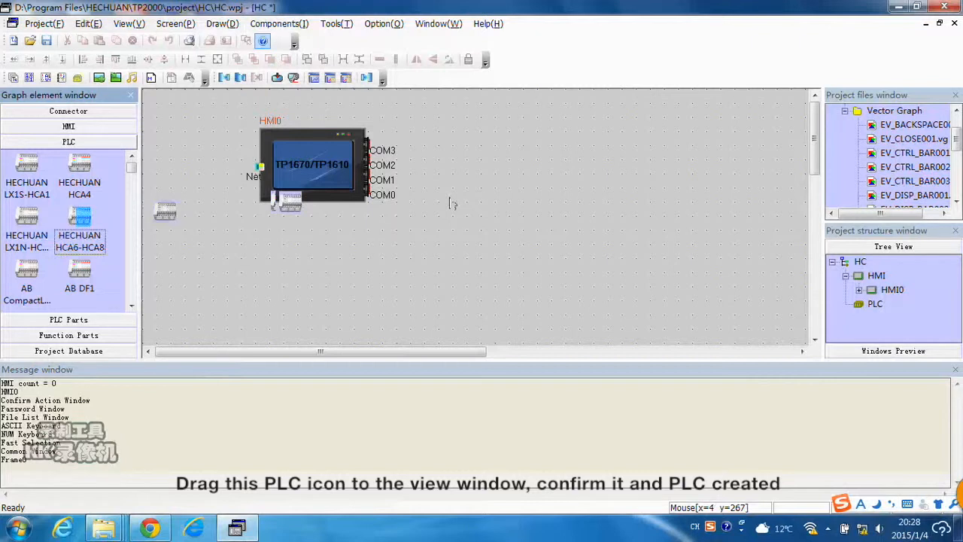
pyautogui.moveTo(452, 203); pyautogui.dragTo(452, 203)
pyautogui.moveTo(304, 189); pyautogui.dragTo(252, 241)
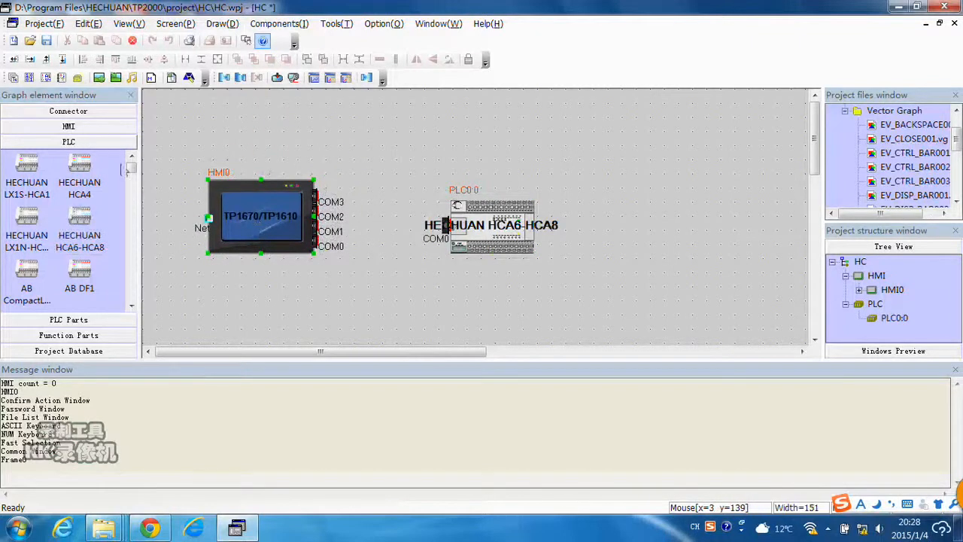
# Add a serial port connector to the canvas between the HMI and the PLC.
pyautogui.click(110, 112)
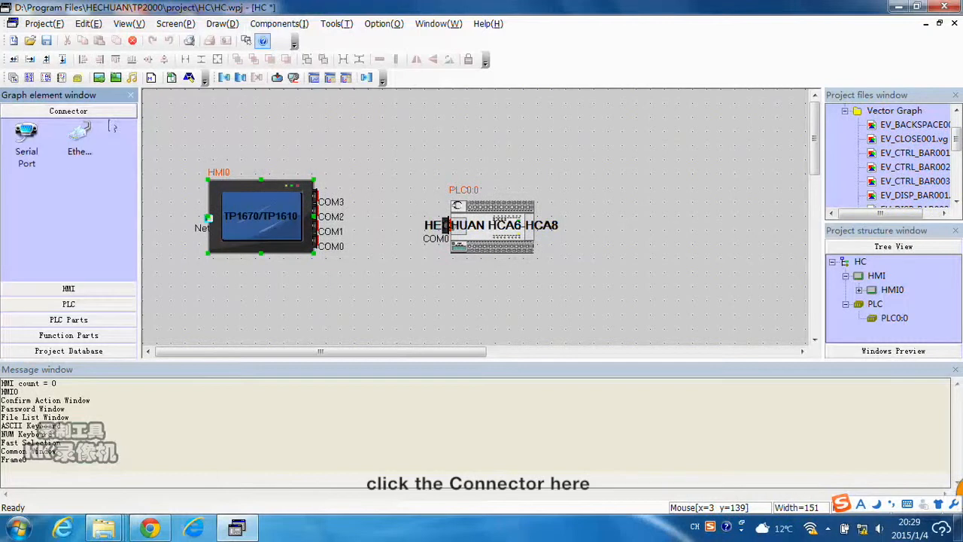
pyautogui.click(27, 142)
pyautogui.moveTo(27, 142); pyautogui.dragTo(375, 161)
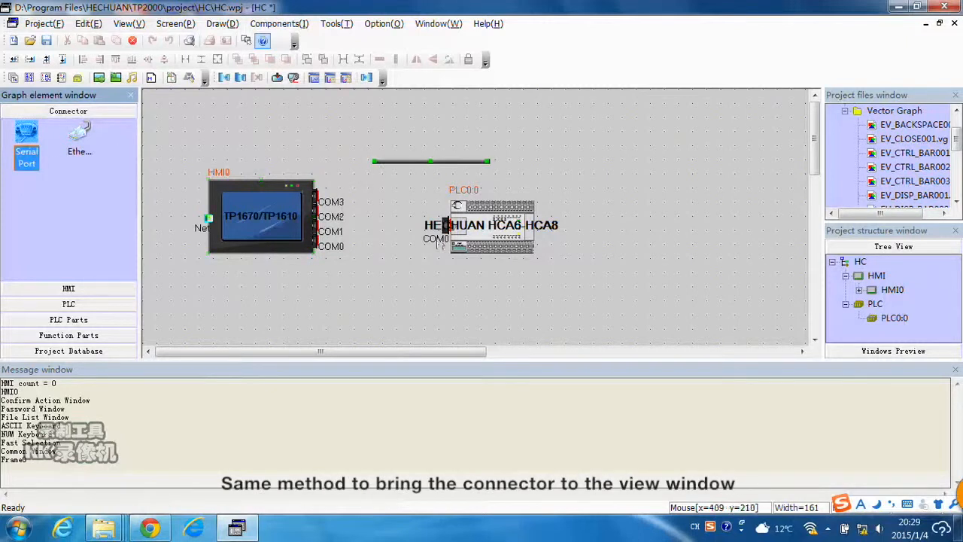
pyautogui.click(370, 285)
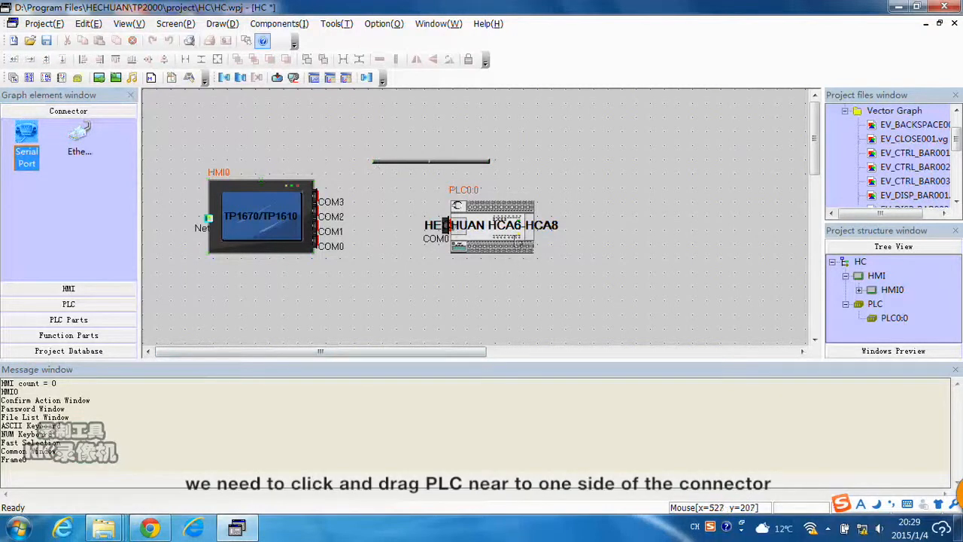
# Move the PLC and HMI onto the connector ends so it links the HMI's COM0 to the PLC's COM0.
pyautogui.click(518, 236)
pyautogui.moveTo(518, 235); pyautogui.dragTo(540, 244)
pyautogui.moveTo(269, 227); pyautogui.dragTo(303, 176)
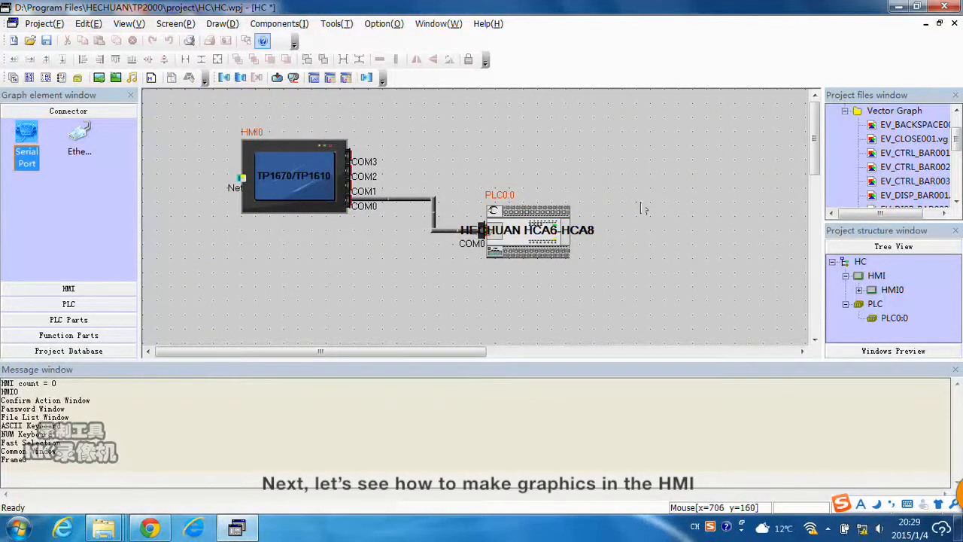
# Open the HMI0 screen and give its window a blue background fill color.
pyautogui.doubleClick(893, 292)
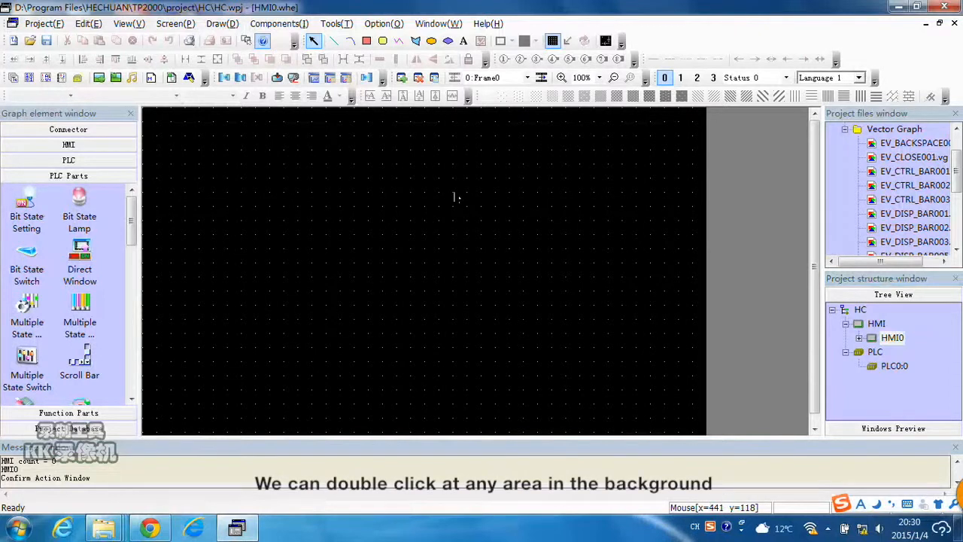
pyautogui.doubleClick(497, 214)
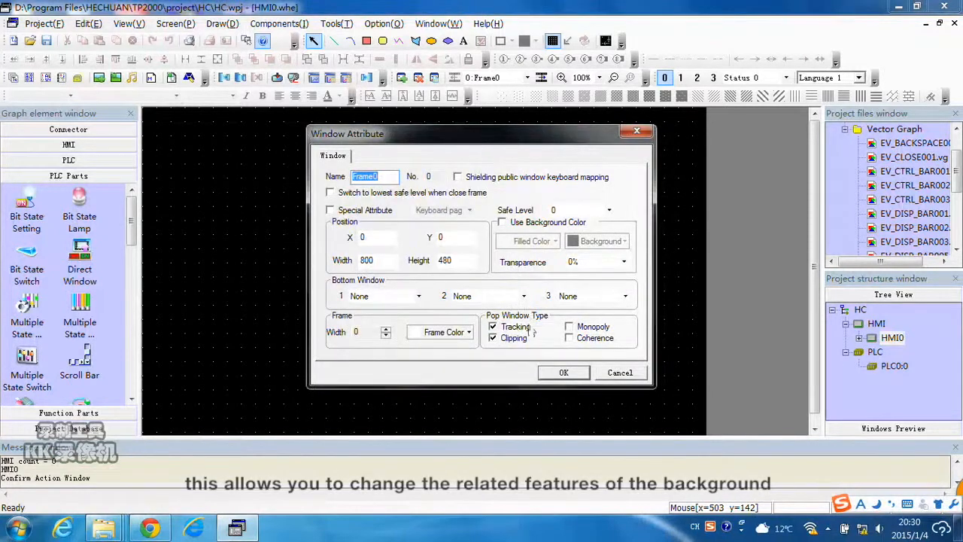
pyautogui.click(508, 225)
pyautogui.click(556, 241)
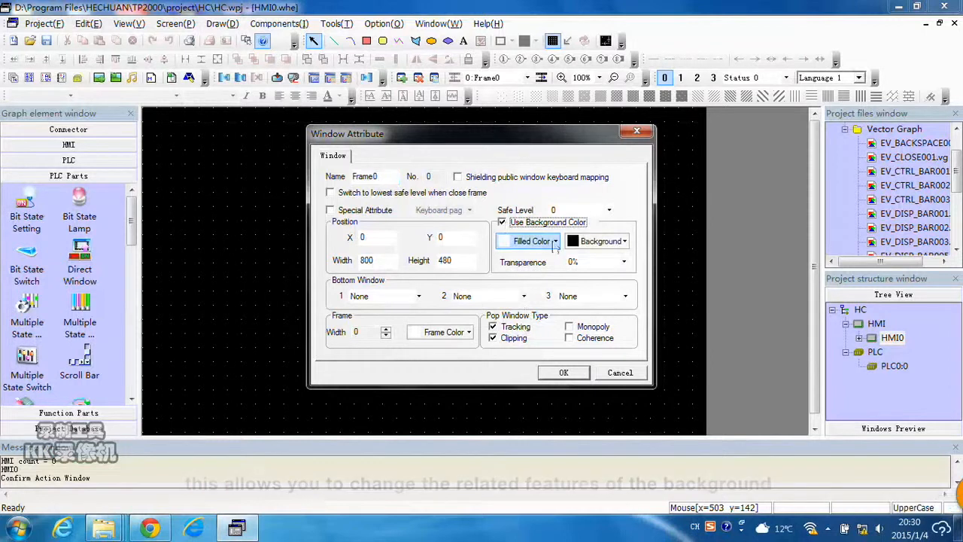
pyautogui.click(556, 241)
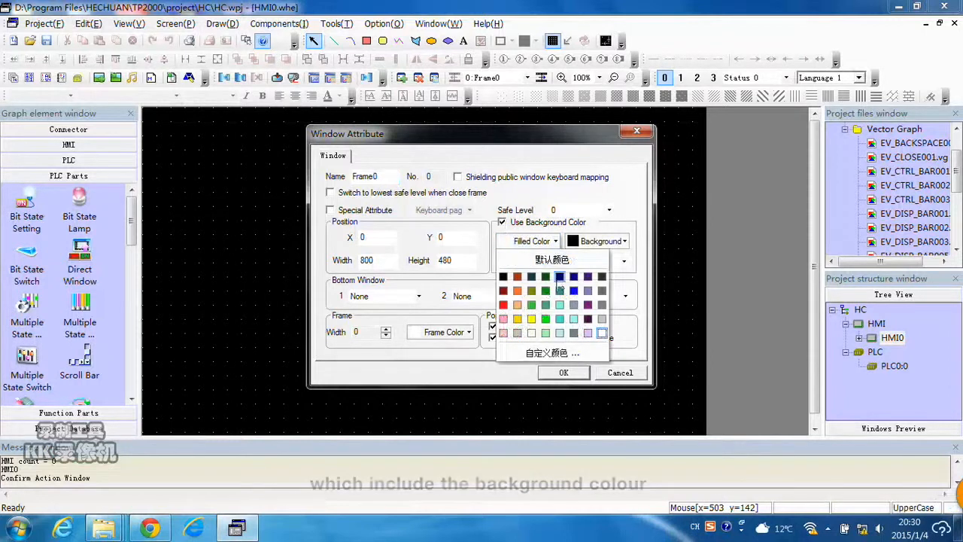
pyautogui.click(560, 319)
pyautogui.click(564, 373)
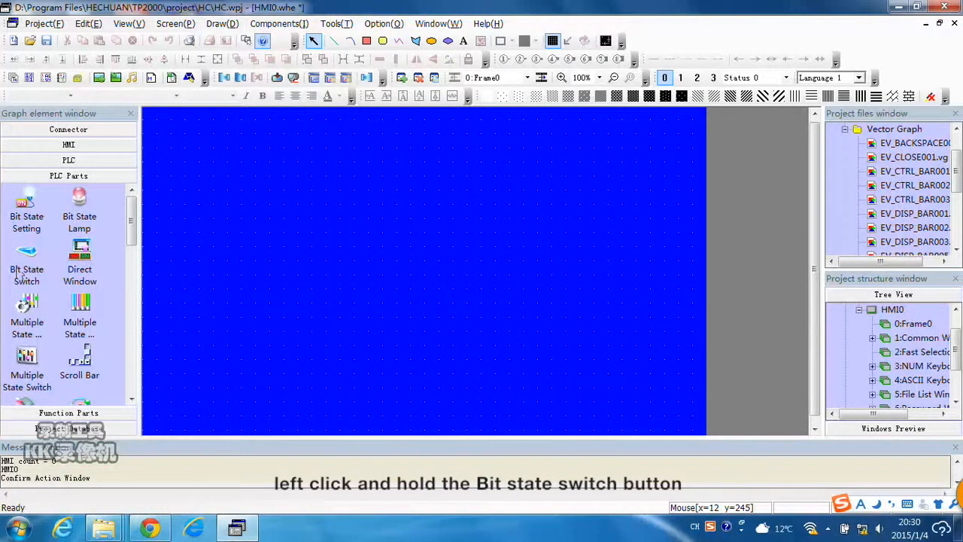
# Place a Bit State Switch on the screen and set its read address to M 4.
pyautogui.moveTo(26, 264); pyautogui.dragTo(84, 264)
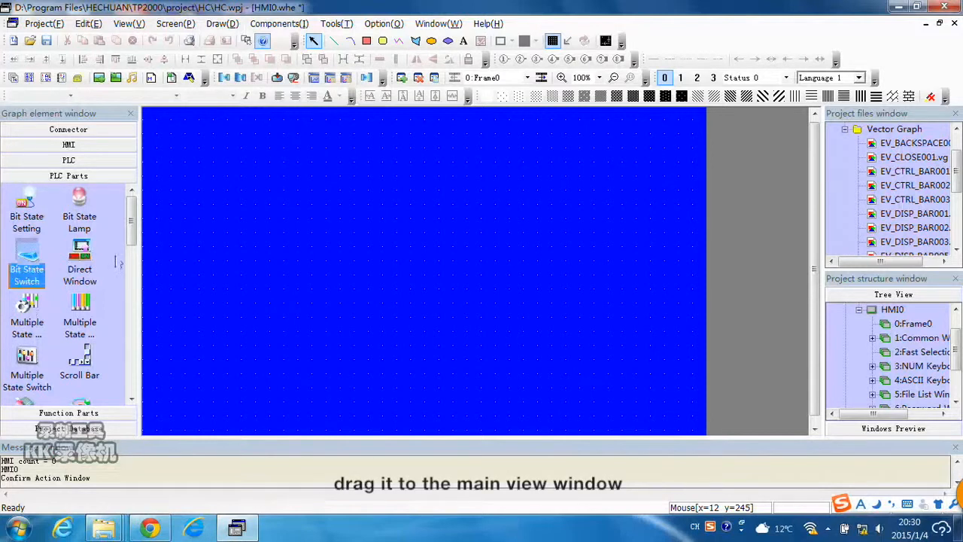
pyautogui.moveTo(183, 255); pyautogui.dragTo(185, 256)
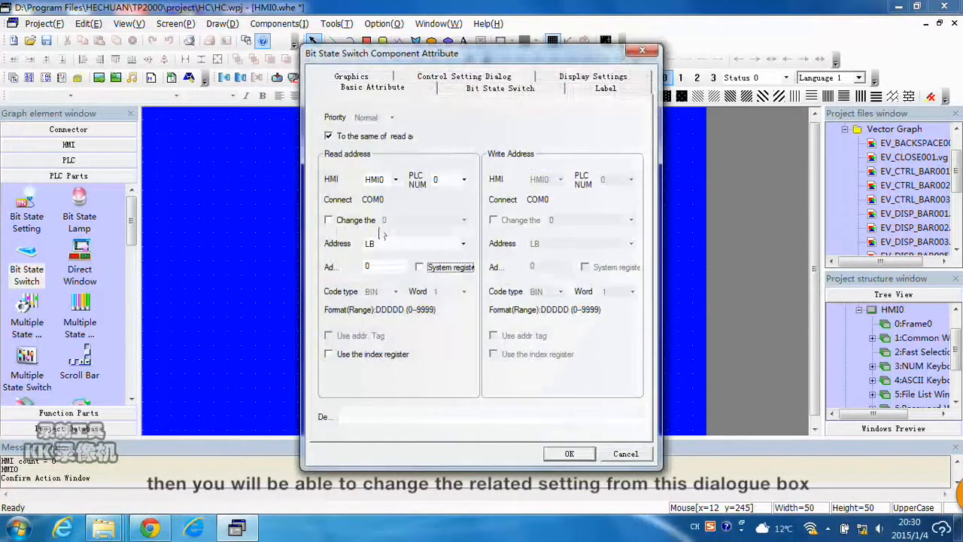
pyautogui.click(463, 244)
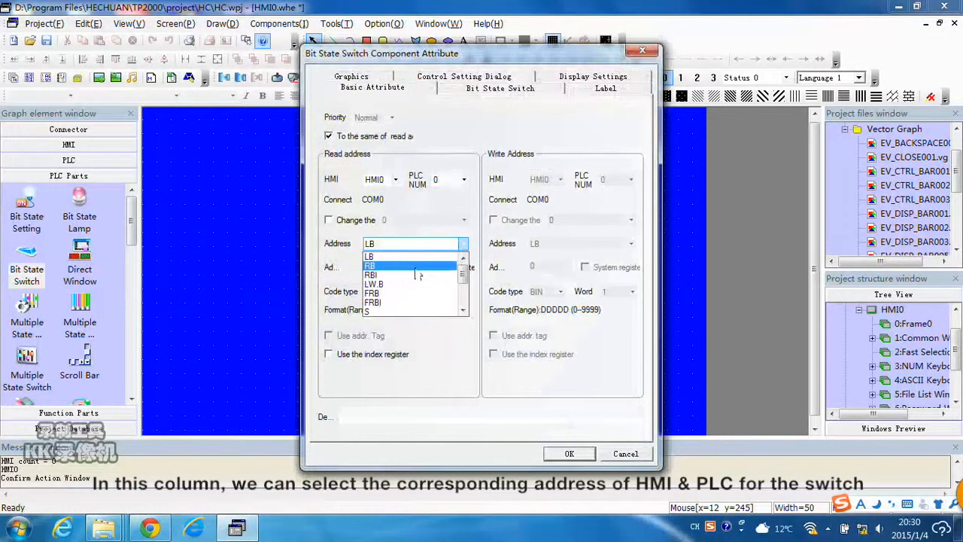
pyautogui.scroll(-2, 423, 268)
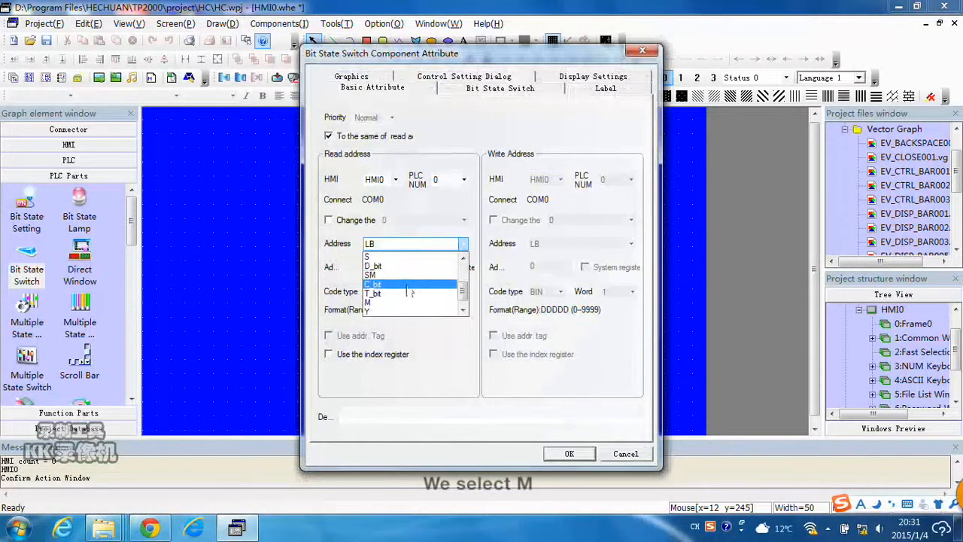
pyautogui.click(398, 302)
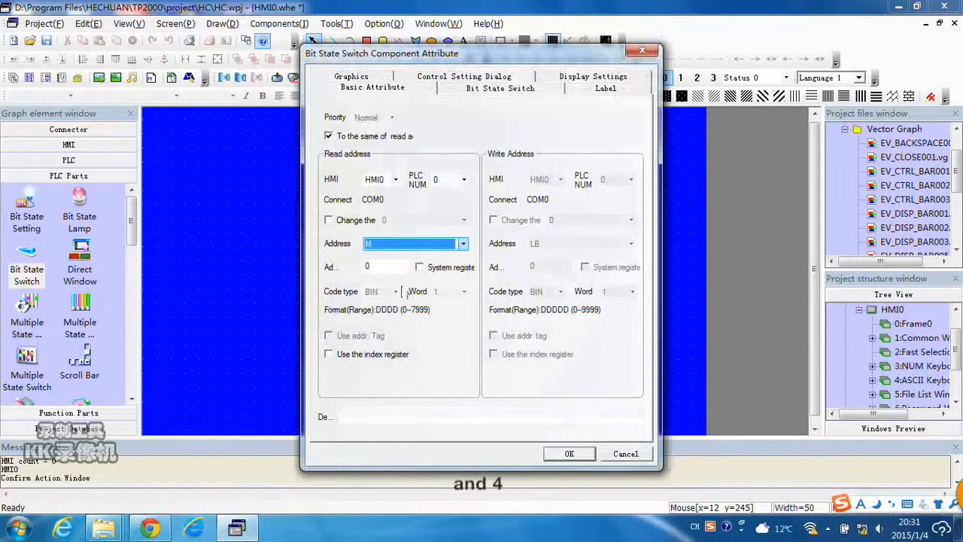
pyautogui.click(373, 267)
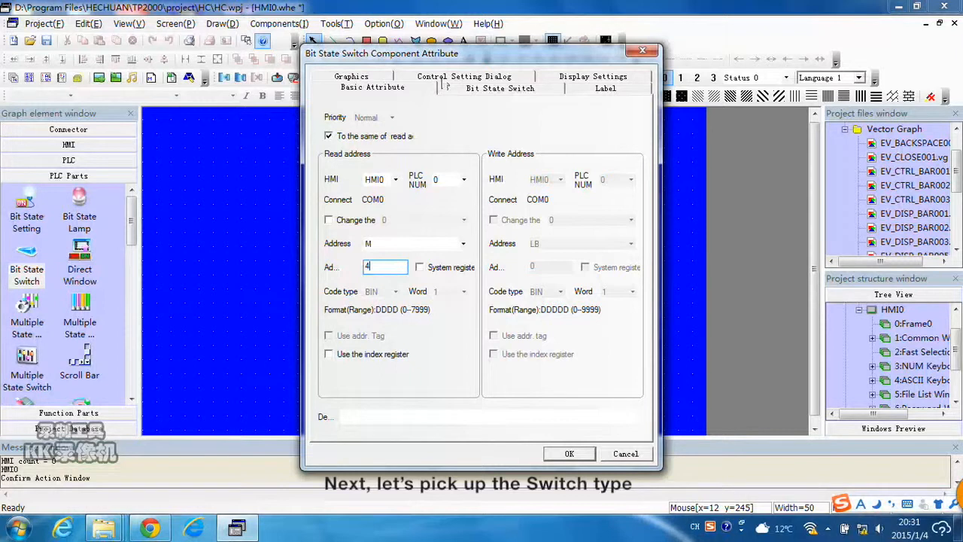
# Open the switch type options of the Bit State Switch.
pyautogui.click(452, 77)
pyautogui.click(487, 77)
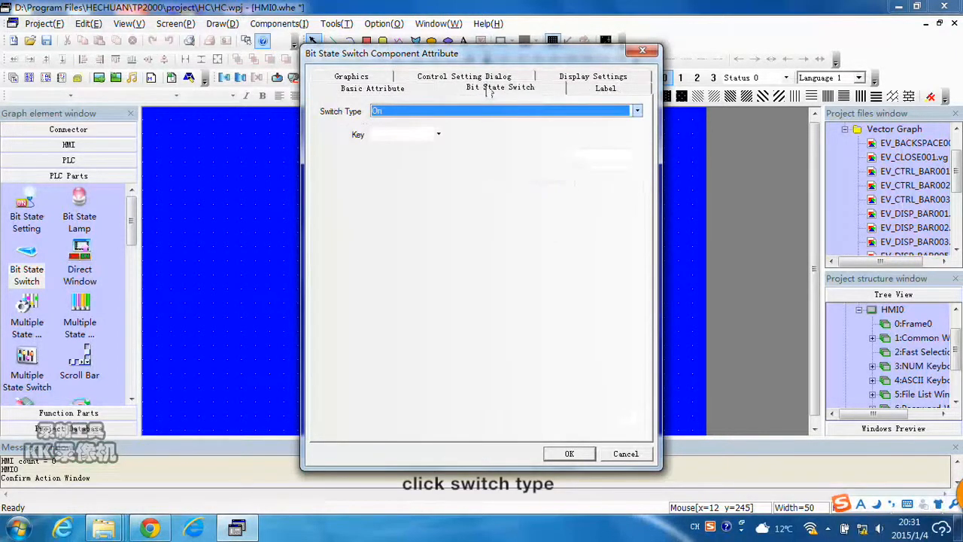
pyautogui.click(482, 111)
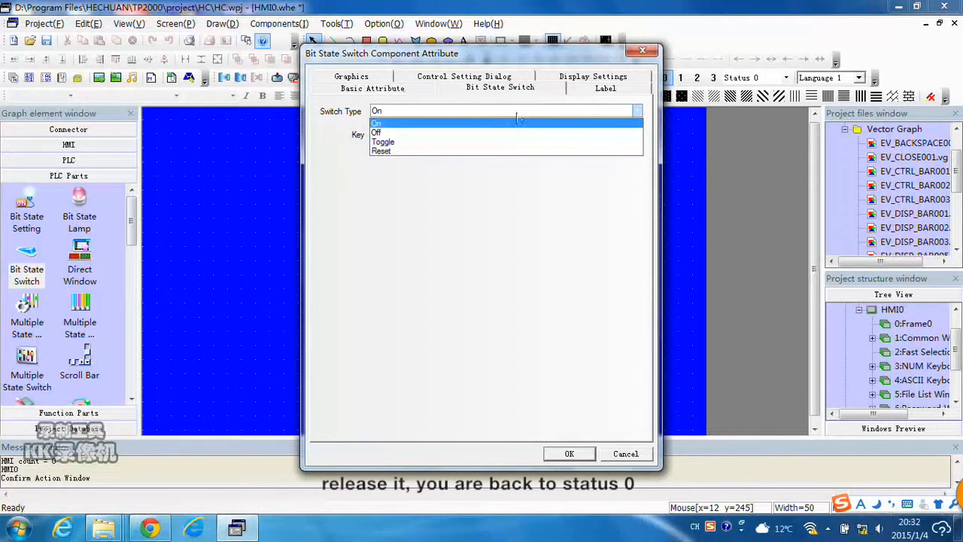
# Enable label tags for the switch and set its label to 按钮复位 for all states.
pyautogui.click(601, 77)
pyautogui.click(607, 88)
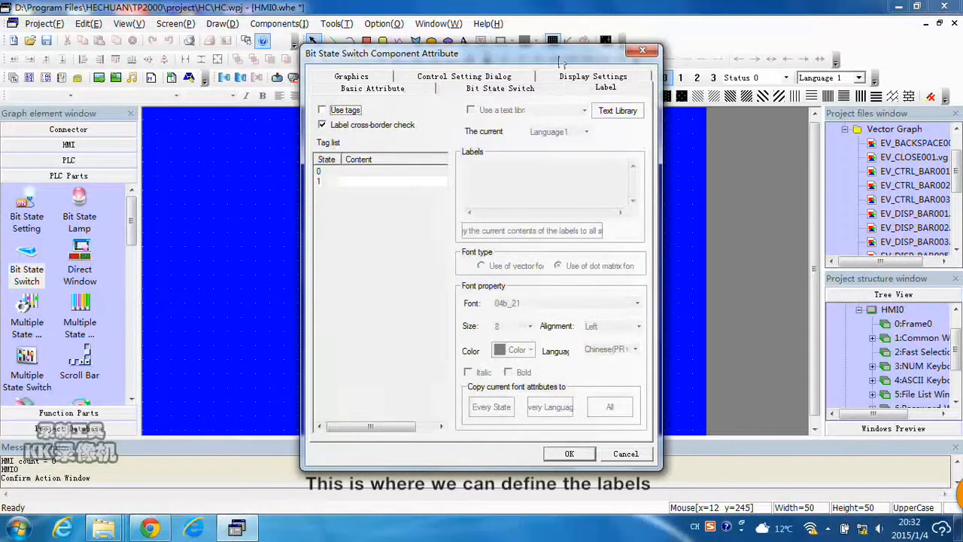
pyautogui.moveTo(558, 56); pyautogui.dragTo(658, 56)
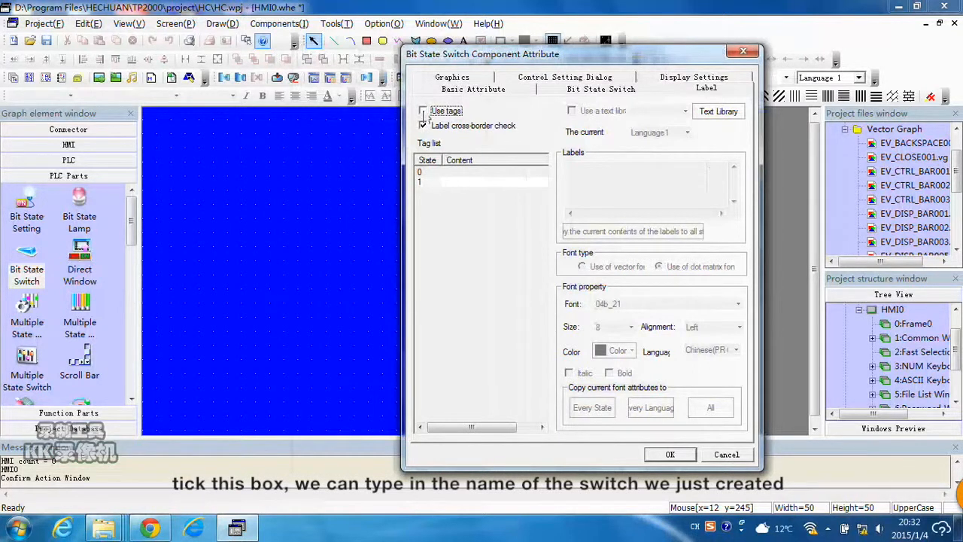
pyautogui.click(423, 111)
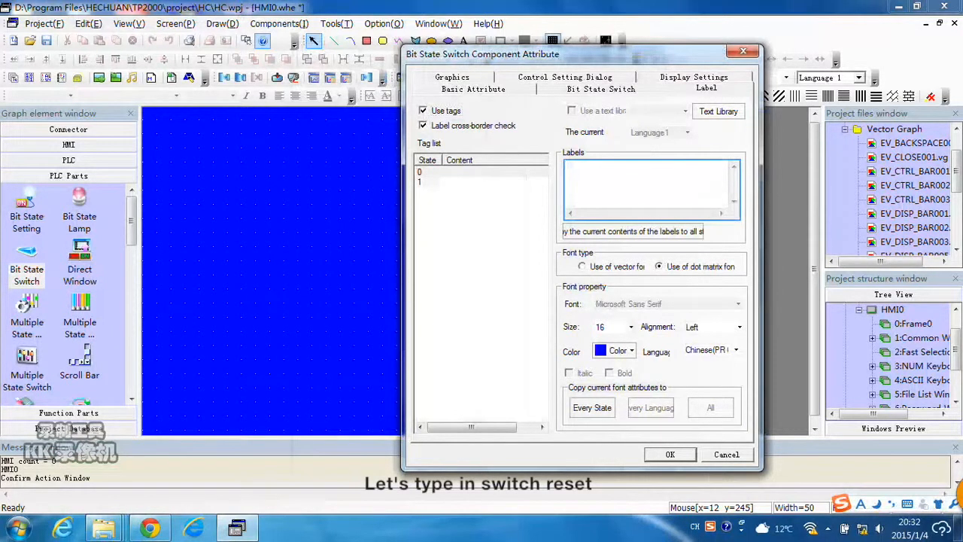
pyautogui.write('anniufu')
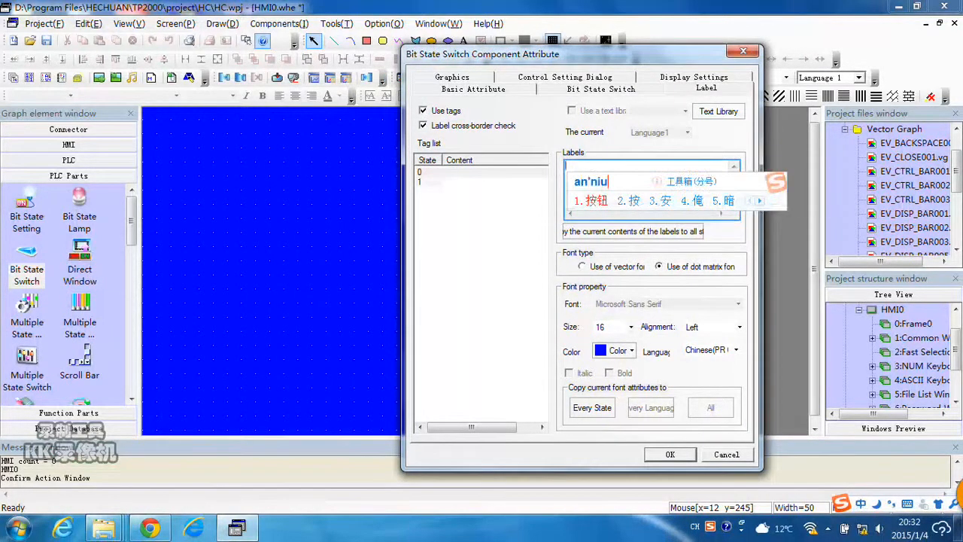
pyautogui.write('wei')
pyautogui.press('space')
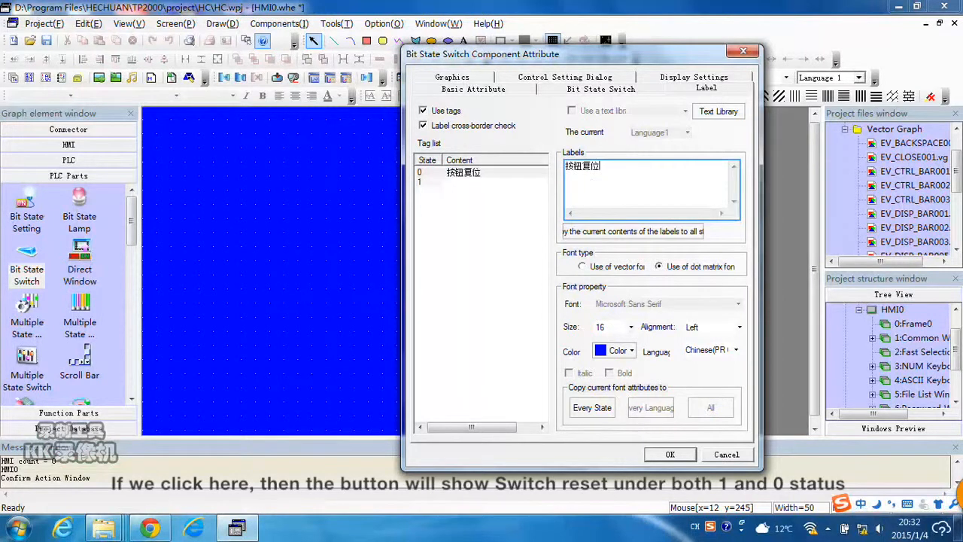
pyautogui.click(645, 233)
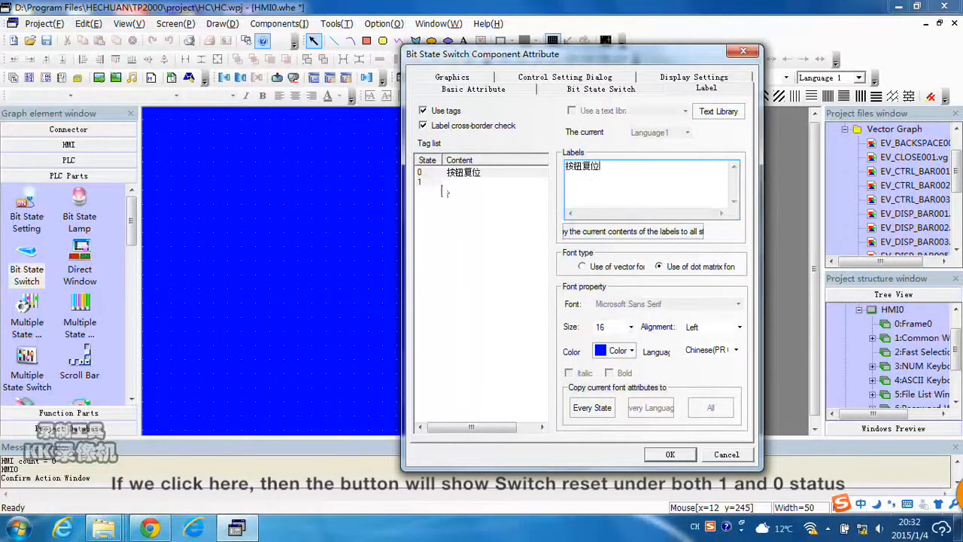
# Copy the label 按钮复位 to every switch state and review the display settings and switch type pages.
pyautogui.click(624, 236)
pyautogui.moveTo(602, 166); pyautogui.dragTo(565, 166)
pyautogui.click(603, 166)
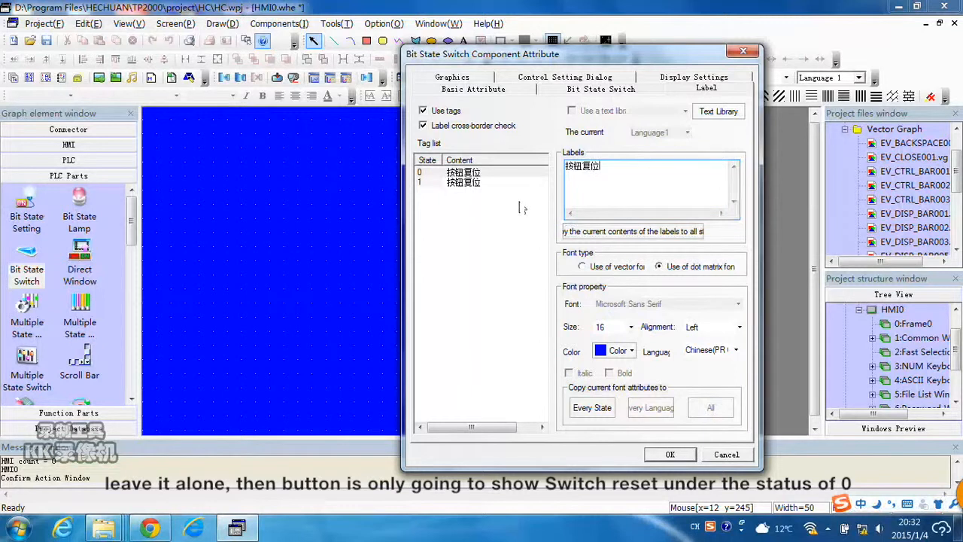
pyautogui.click(694, 77)
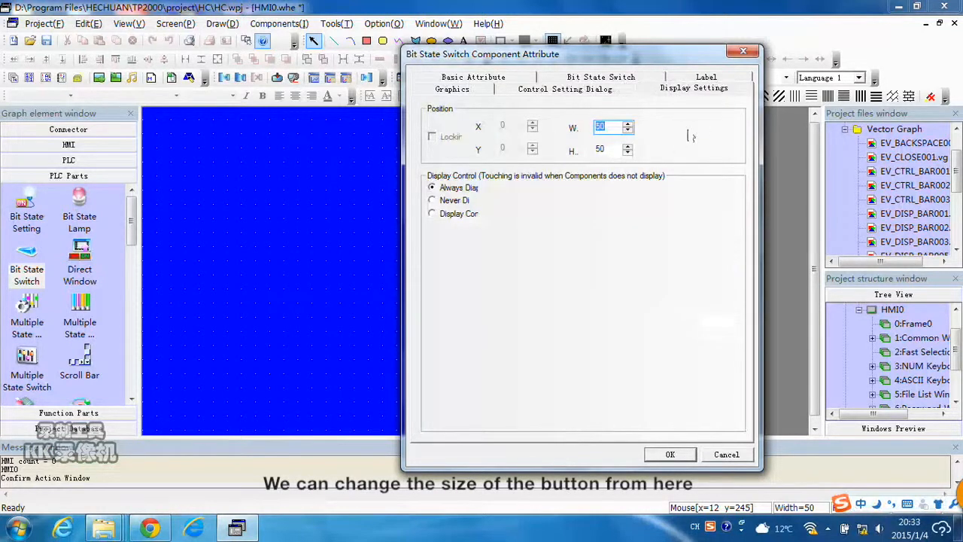
pyautogui.click(599, 77)
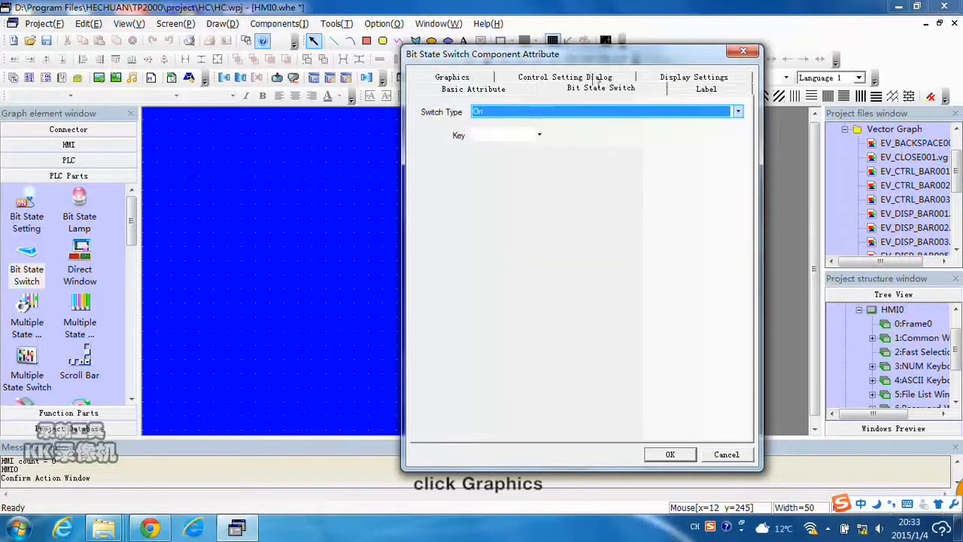
# Import the button1-00.bg bitmap from the system gallery's BG button folder into the switch graphics.
pyautogui.click(488, 78)
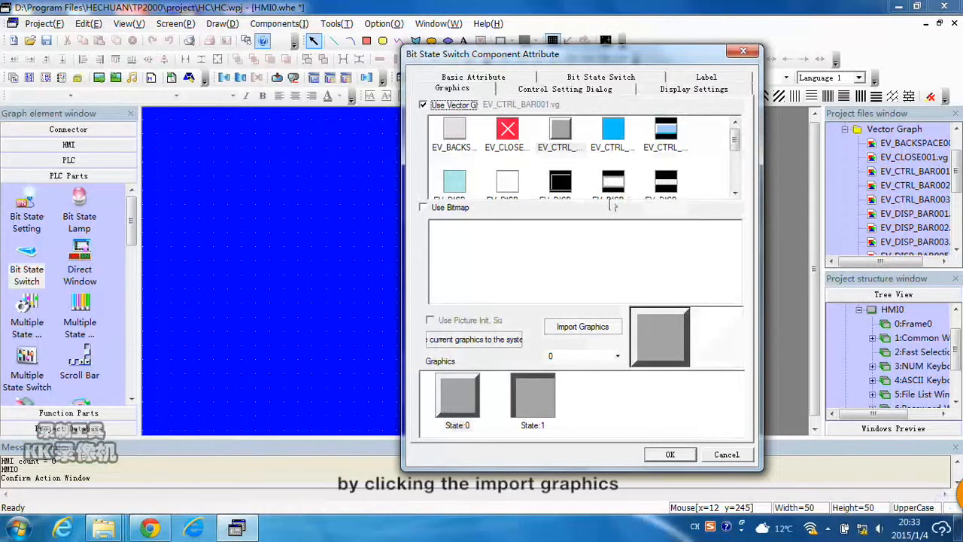
pyautogui.click(585, 331)
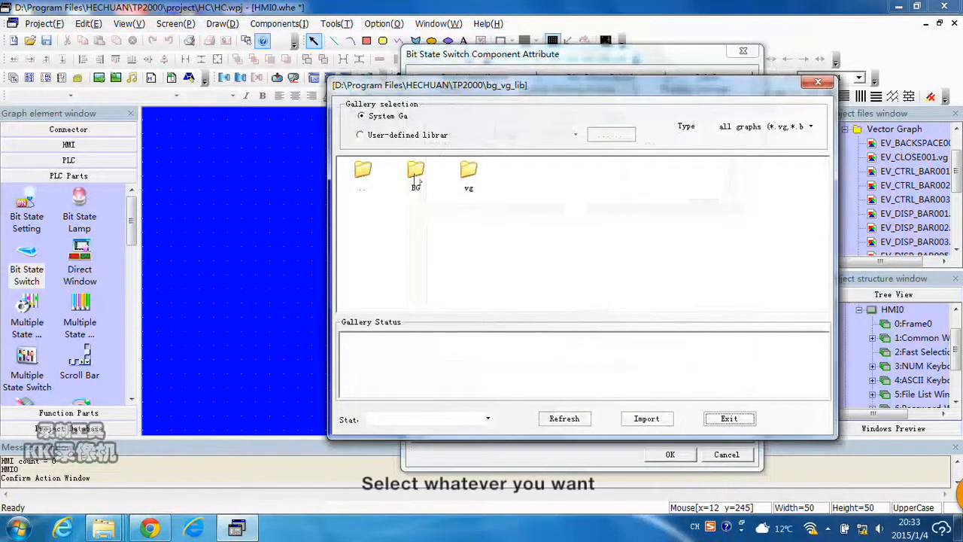
pyautogui.doubleClick(415, 173)
pyautogui.doubleClick(468, 175)
pyautogui.scroll(-1, 636, 276)
pyautogui.scroll(1, 636, 276)
pyautogui.click(416, 174)
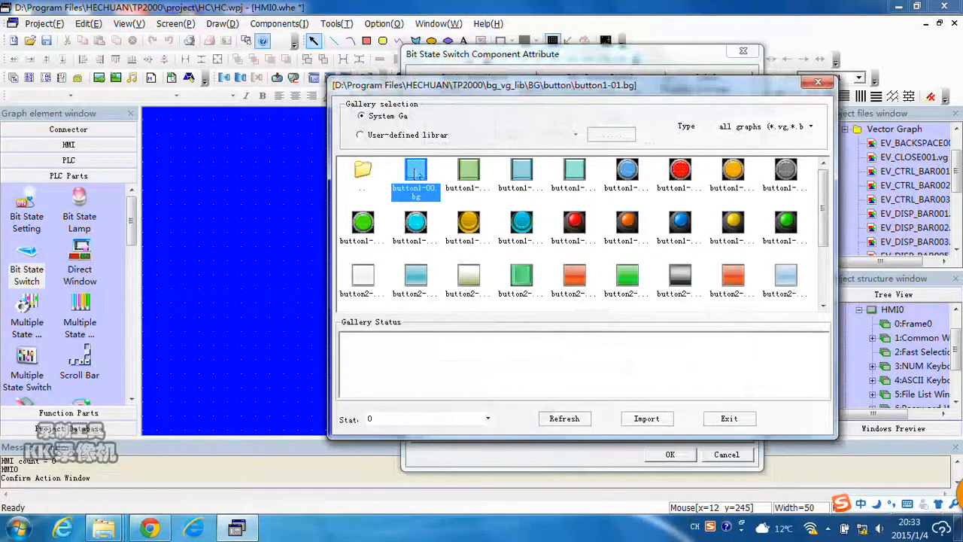
pyautogui.click(646, 418)
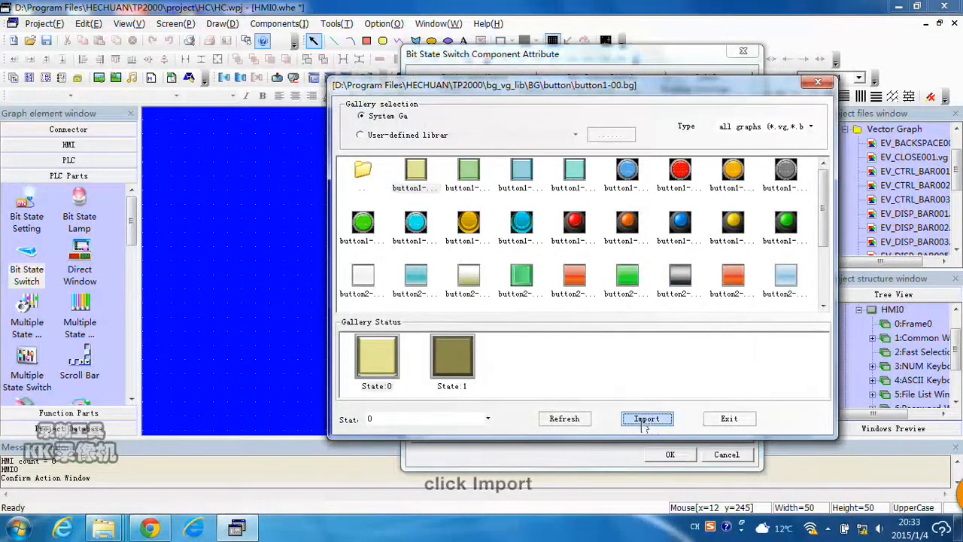
pyautogui.click(730, 418)
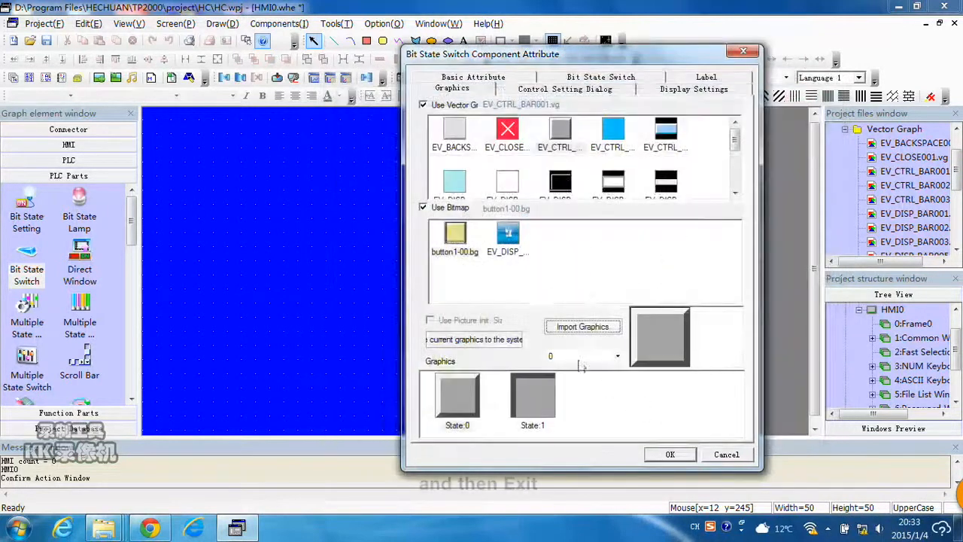
# Use the imported button1-00.bg bitmap instead of vector graphics for the switch and confirm the dialog.
pyautogui.click(456, 239)
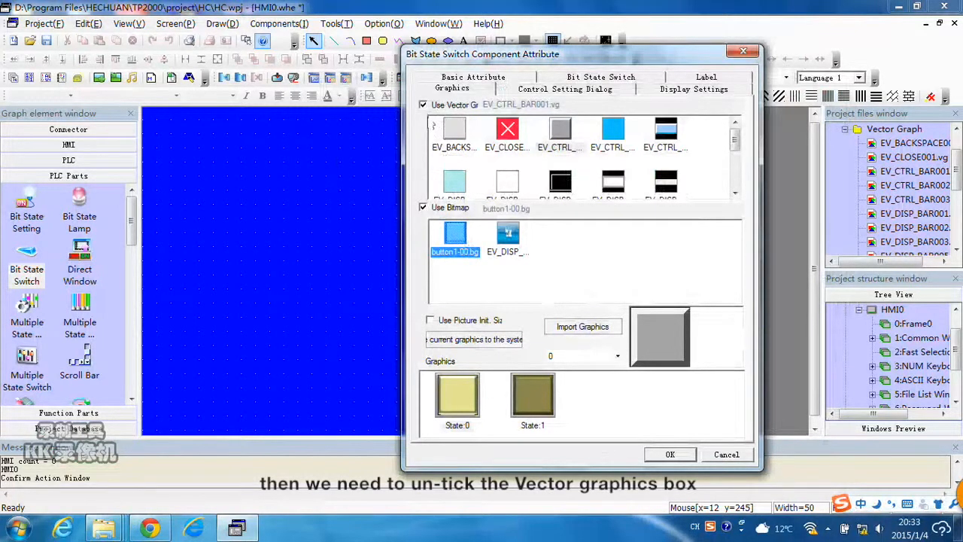
pyautogui.click(423, 106)
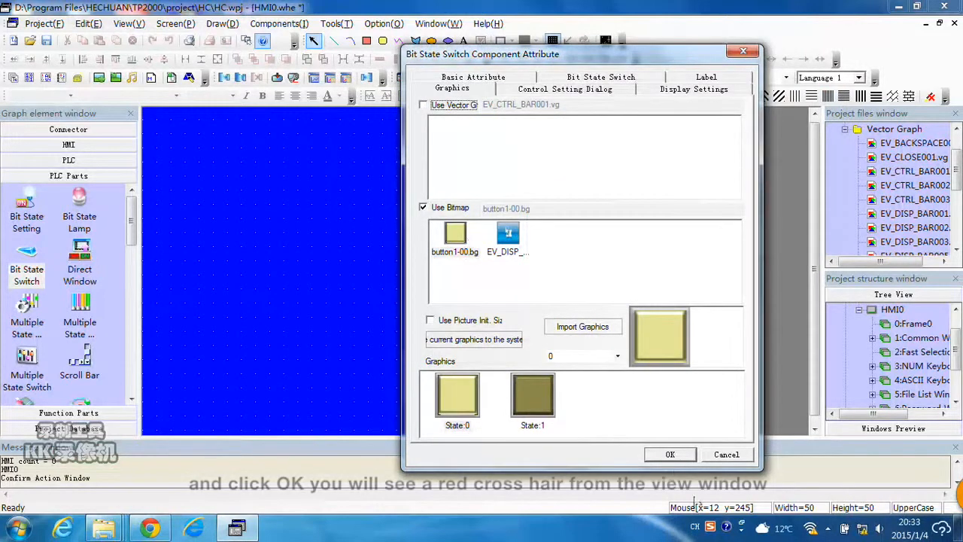
pyautogui.click(670, 455)
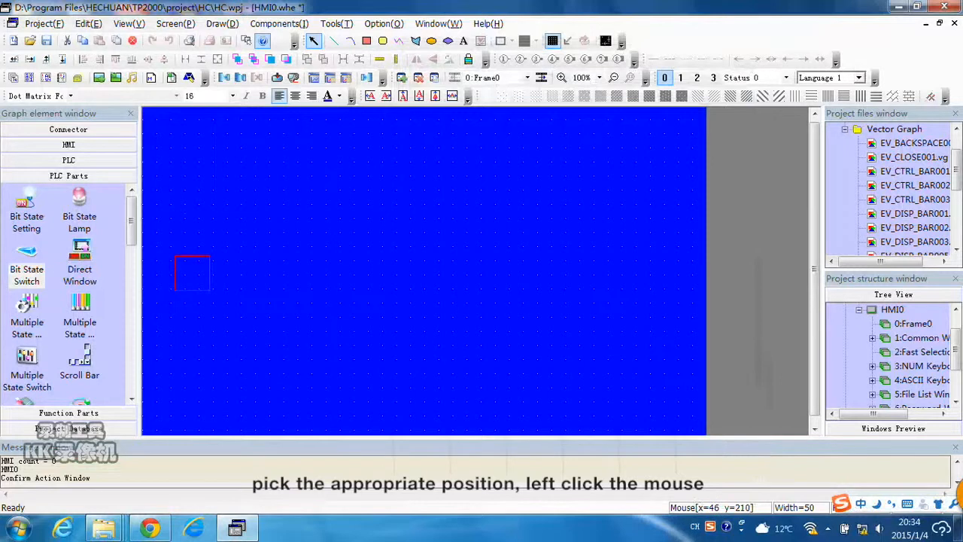
# Place the switch on the screen, widening it to about 114 pixels, with its label centred horizontally.
pyautogui.click(175, 256)
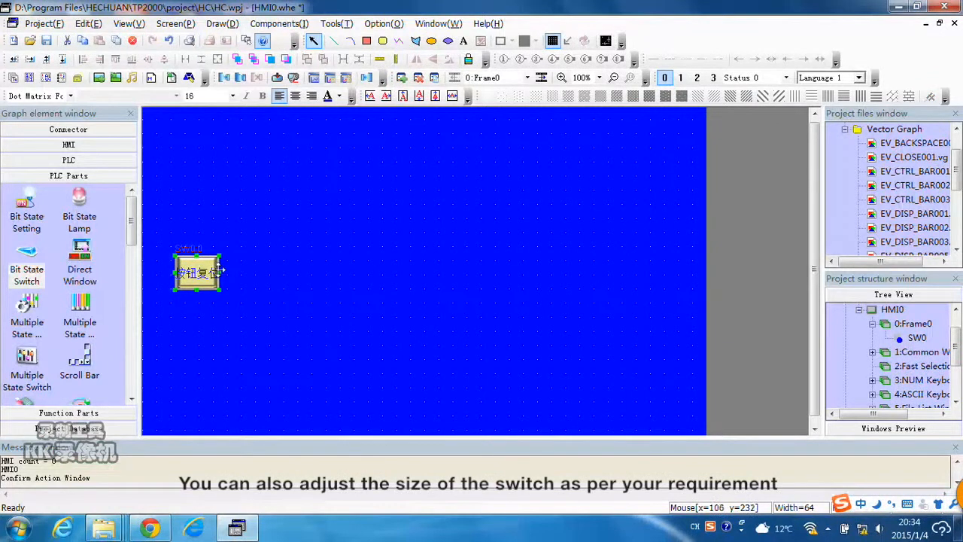
pyautogui.moveTo(221, 273); pyautogui.dragTo(255, 273)
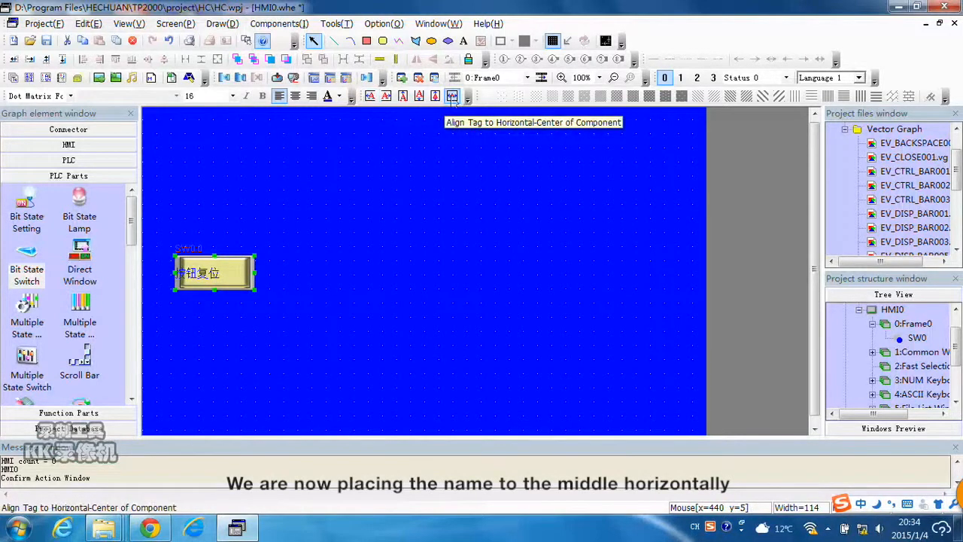
pyautogui.click(452, 96)
pyautogui.click(394, 279)
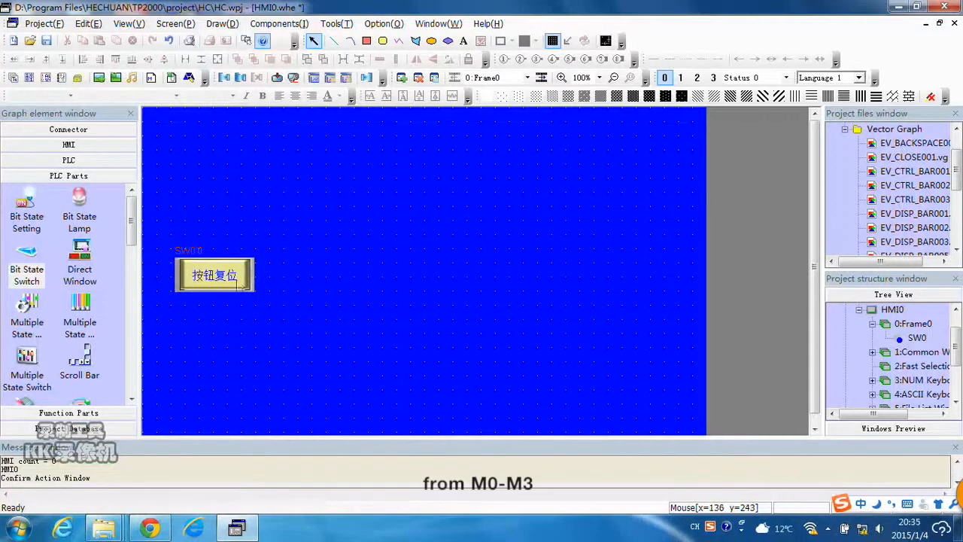
# Add a second Bit State Switch with read address M 0 and switch type On.
pyautogui.click(27, 249)
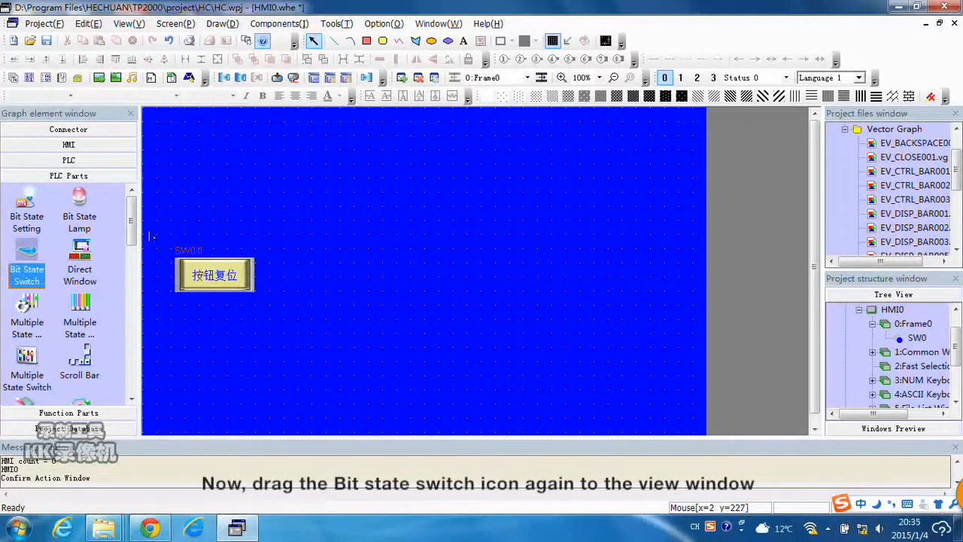
pyautogui.click(441, 173)
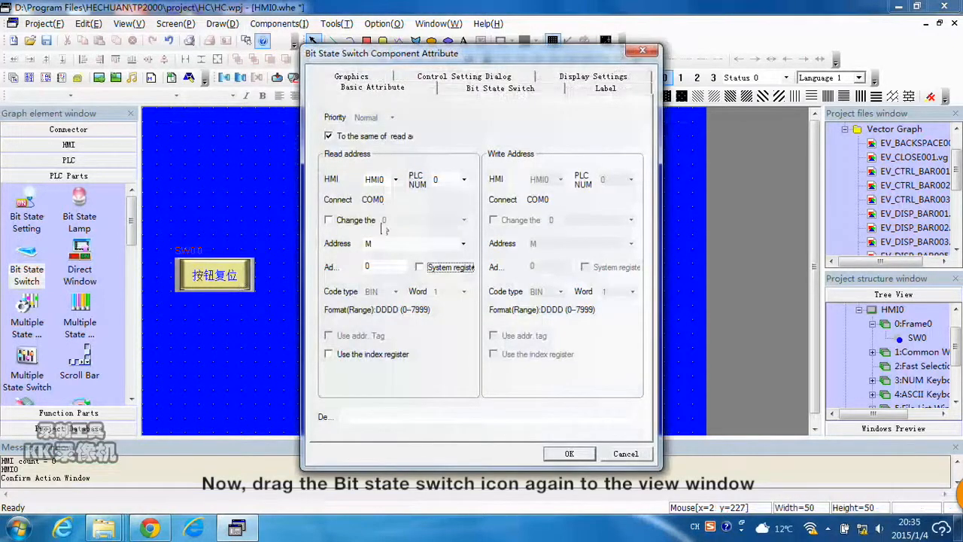
pyautogui.click(400, 246)
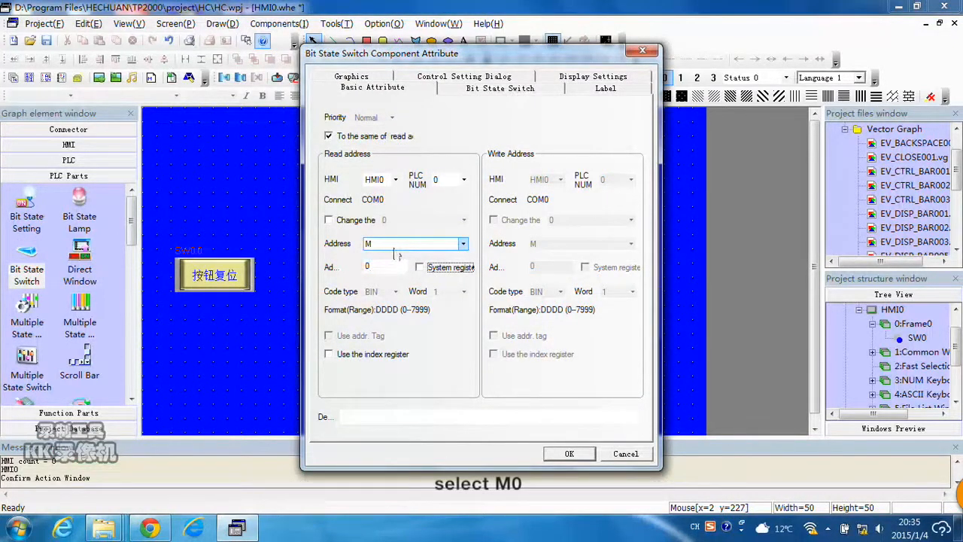
pyautogui.click(462, 86)
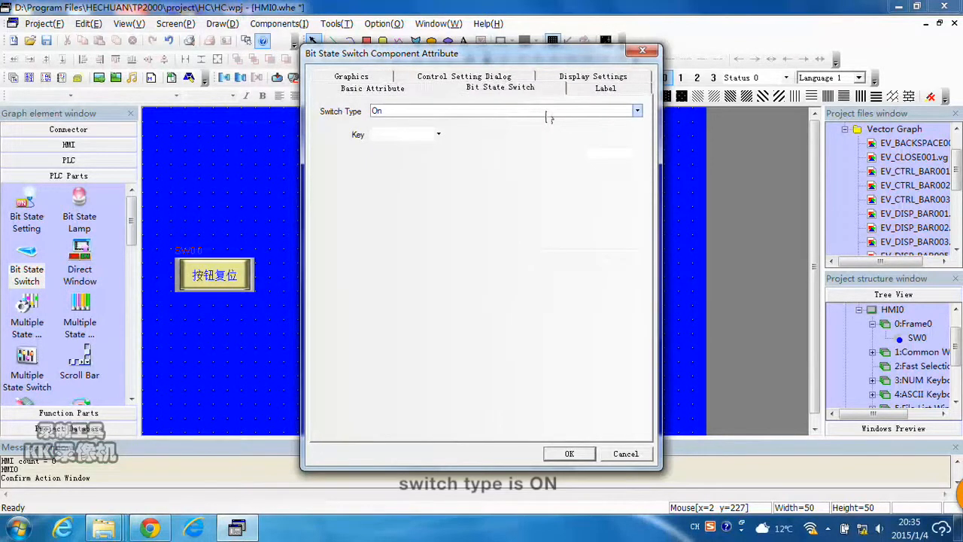
# Enable label tags for the second switch and set its label to M0 for all states.
pyautogui.click(606, 88)
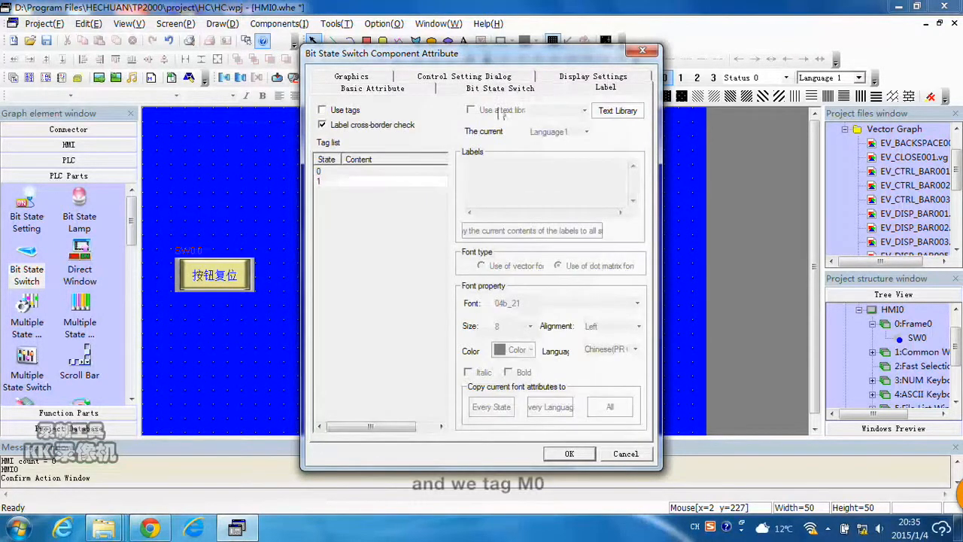
pyautogui.click(324, 110)
pyautogui.click(465, 166)
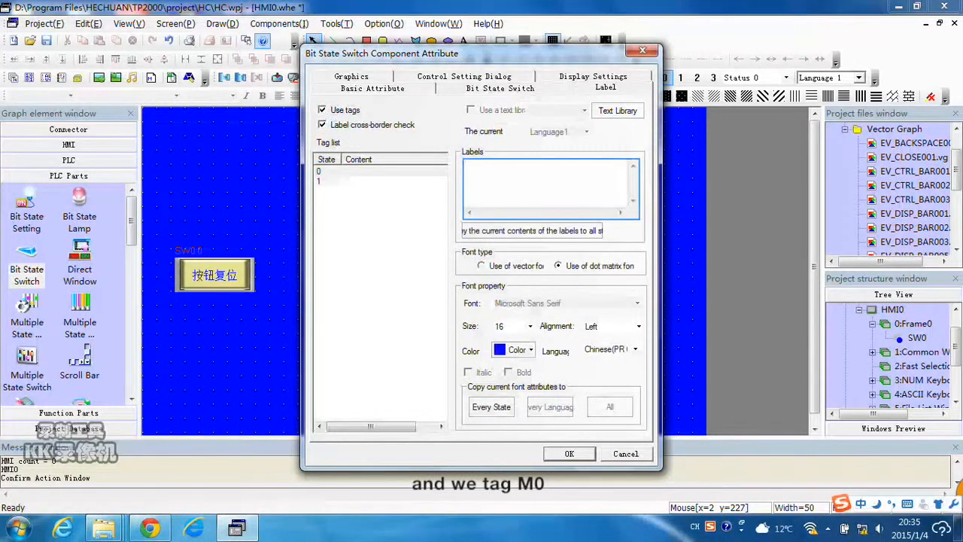
pyautogui.write('M0')
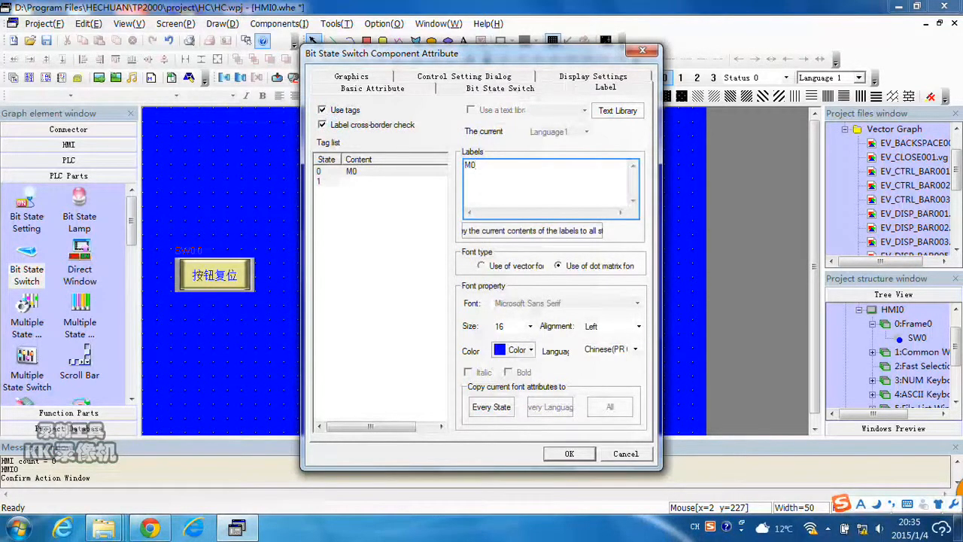
pyautogui.click(532, 231)
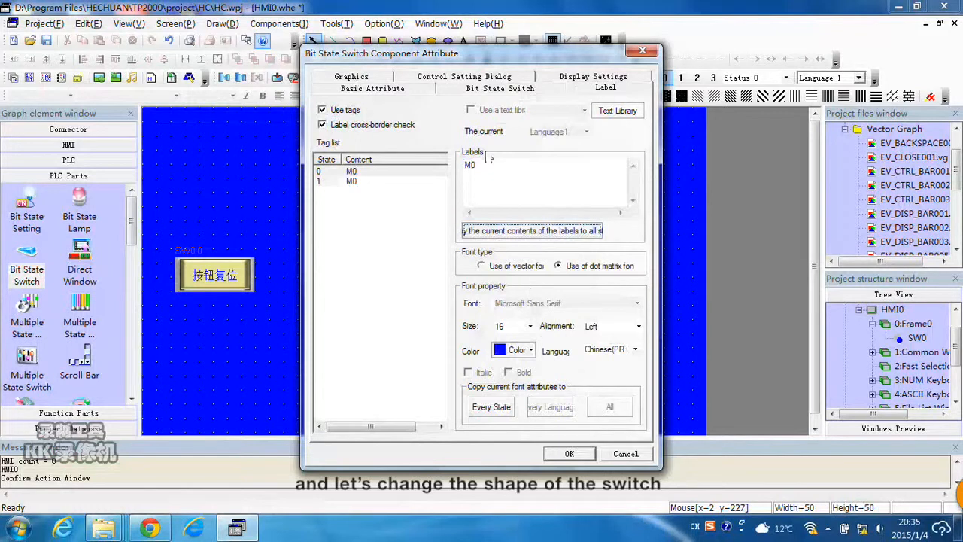
# Switch the second switch to vector graphics and import Button1-19.vg from the system gallery's vg button folder.
pyautogui.click(384, 88)
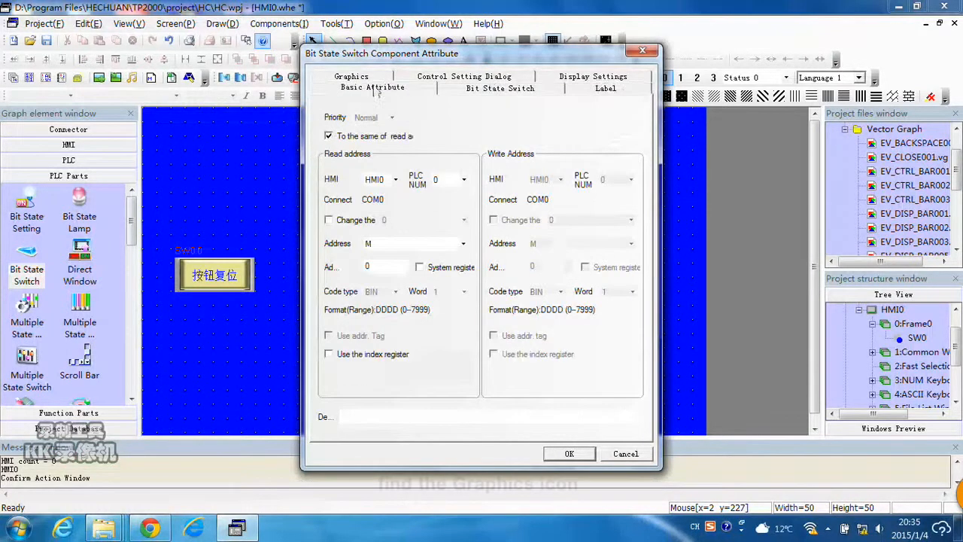
pyautogui.click(374, 78)
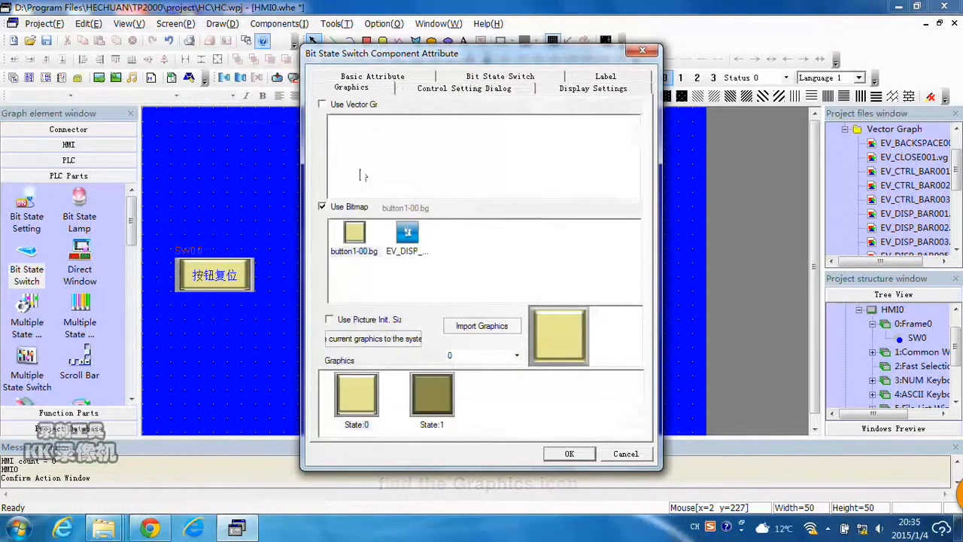
pyautogui.click(349, 106)
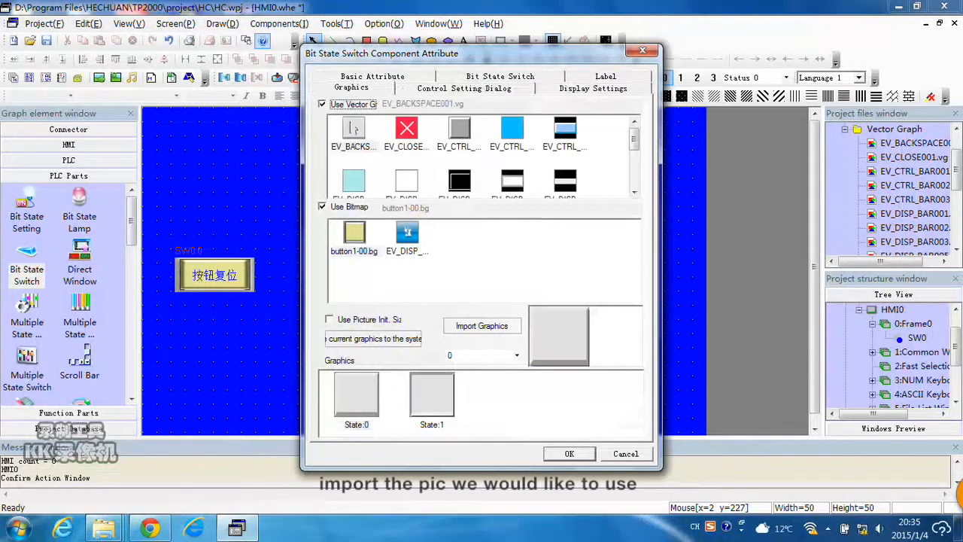
pyautogui.click(323, 208)
pyautogui.click(485, 326)
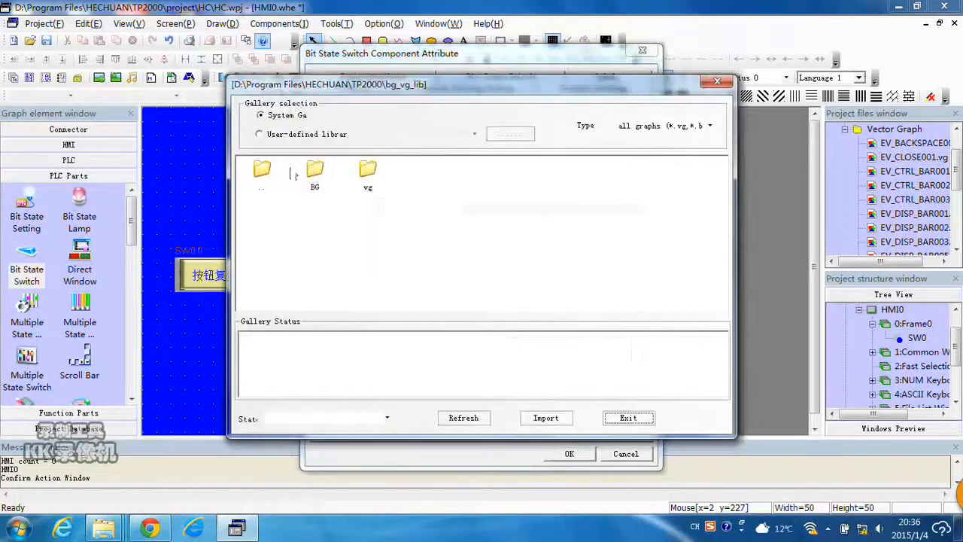
pyautogui.doubleClick(368, 169)
pyautogui.doubleClick(421, 169)
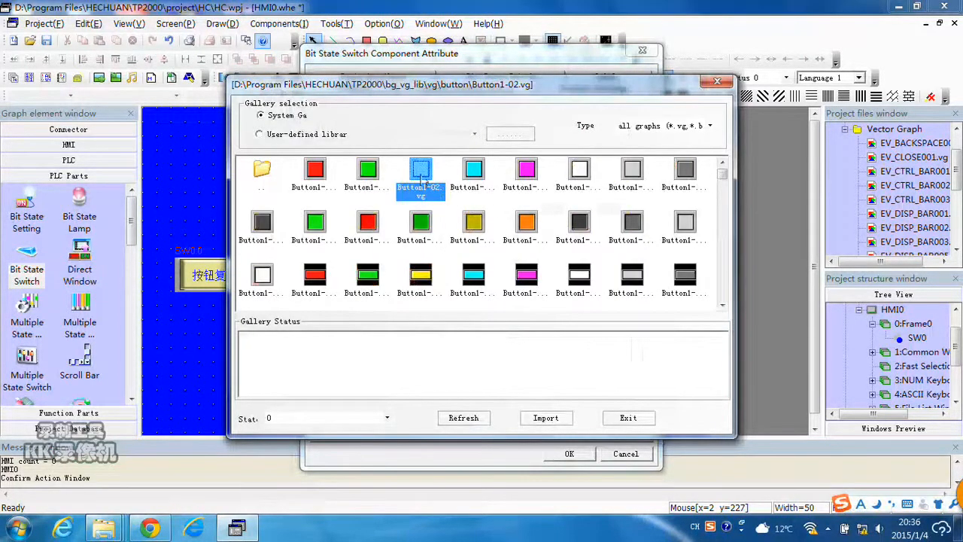
pyautogui.scroll(-3, 354, 251)
pyautogui.click(420, 202)
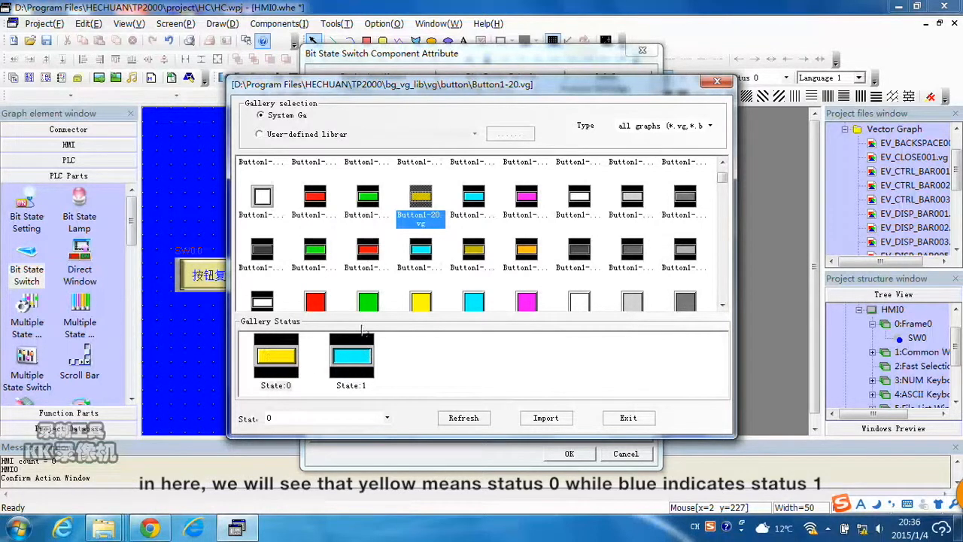
pyautogui.click(477, 268)
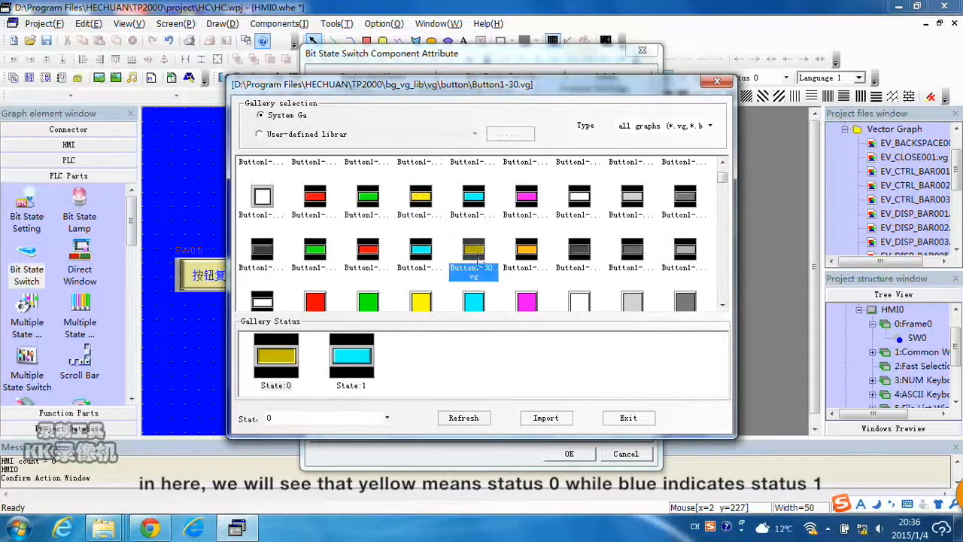
pyautogui.click(383, 210)
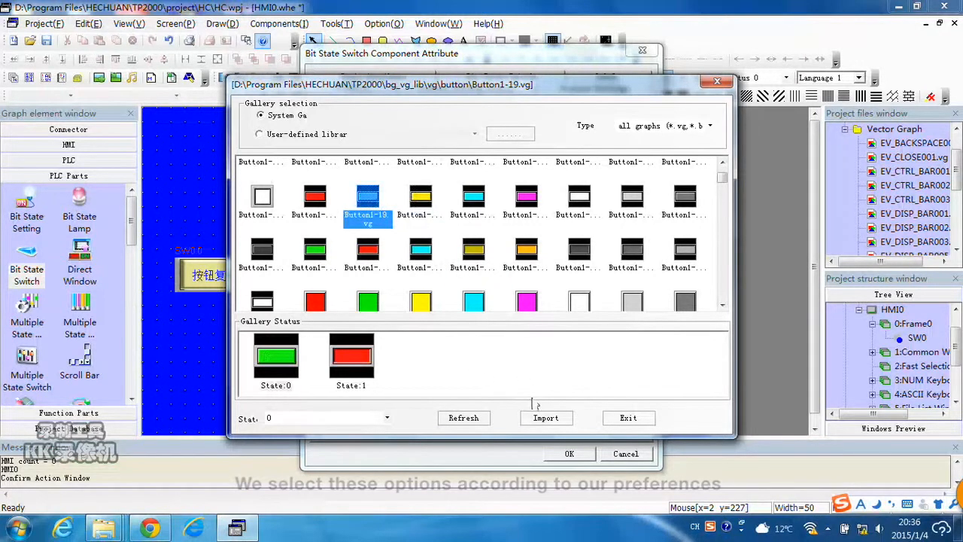
pyautogui.click(561, 422)
pyautogui.click(625, 419)
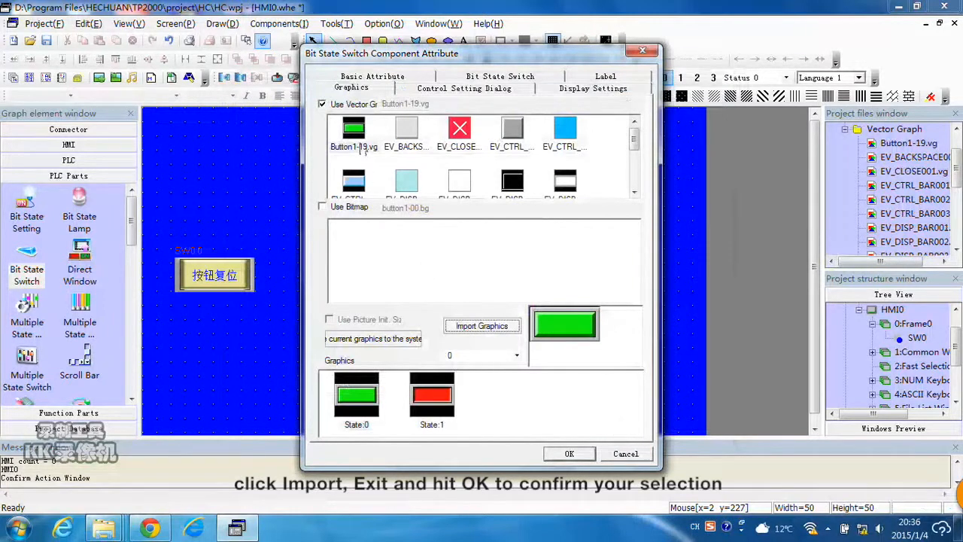
# Confirm the dialog and place the second switch above the first, widening it to about 103 pixels.
pyautogui.click(570, 454)
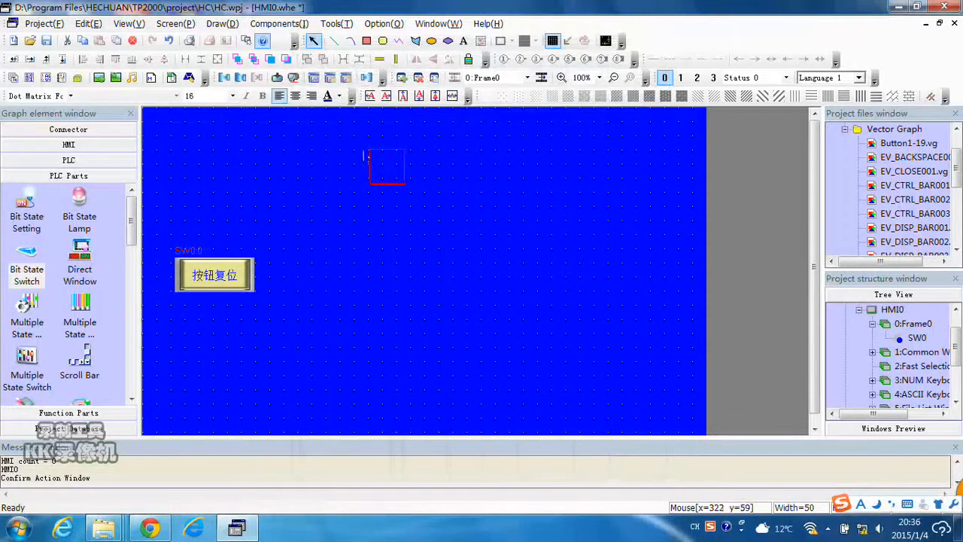
pyautogui.click(342, 155)
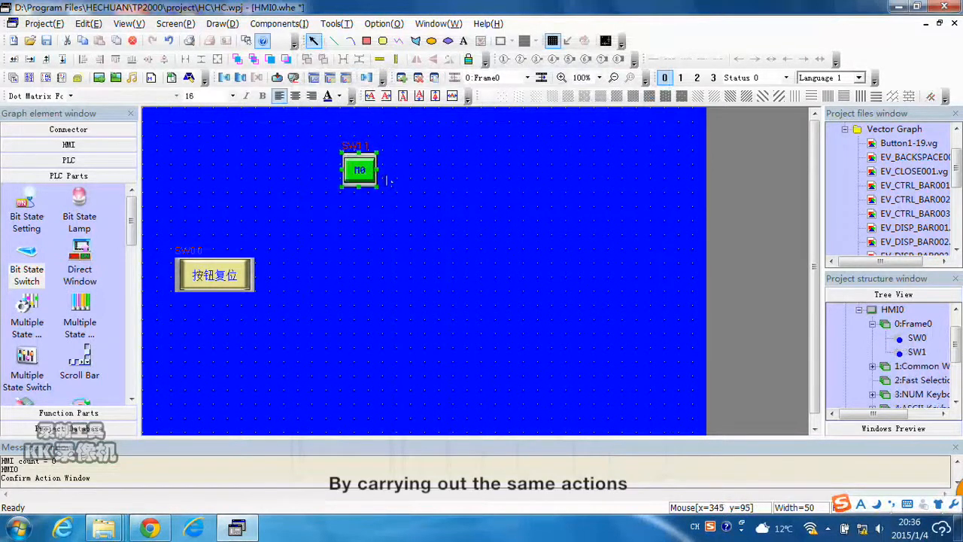
pyautogui.moveTo(378, 170); pyautogui.dragTo(413, 162)
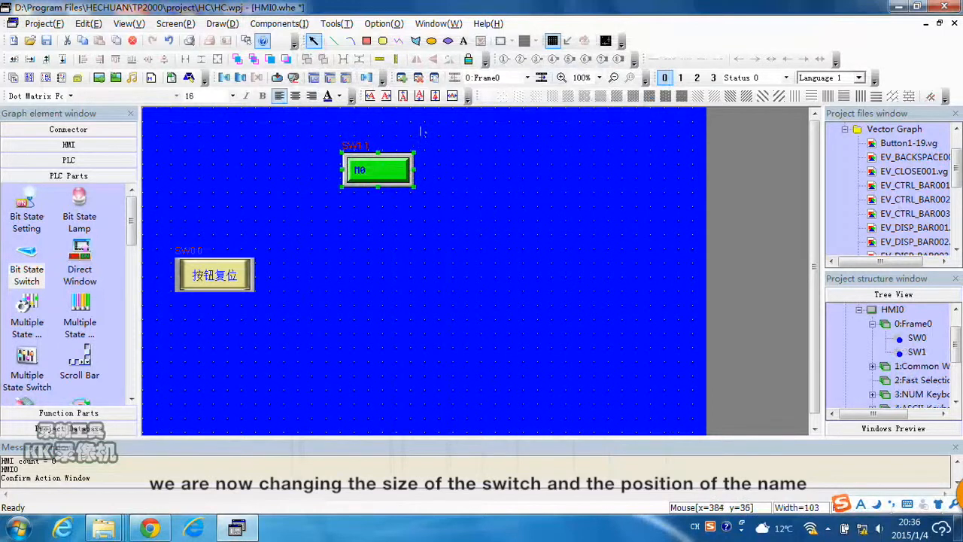
pyautogui.click(442, 177)
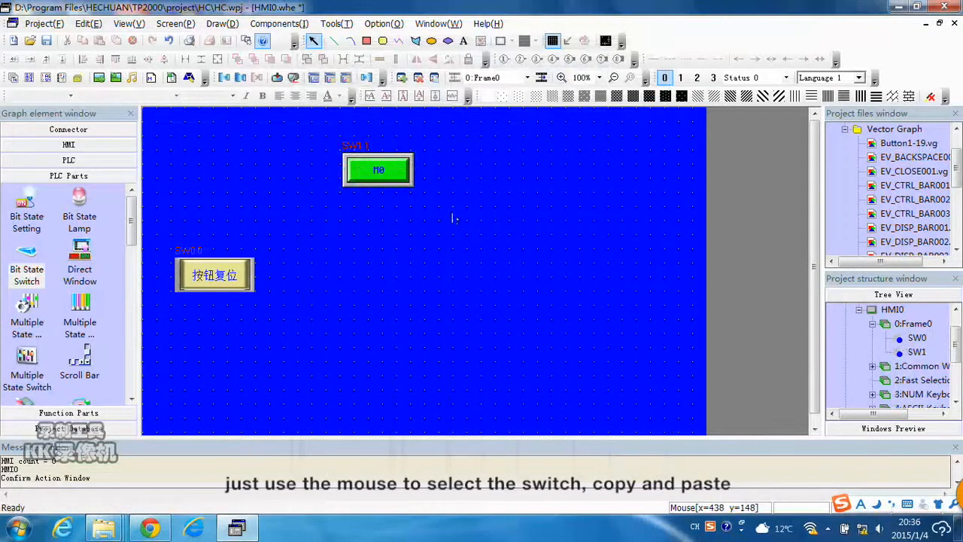
# Copy the M0 switch and paste three copies, stacking them one below another beneath the original.
pyautogui.moveTo(326, 134); pyautogui.dragTo(442, 204)
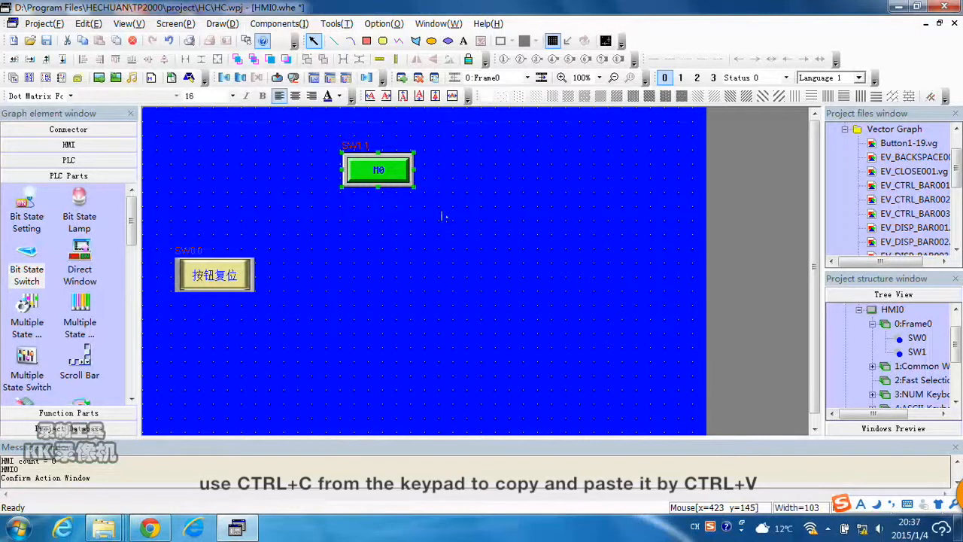
pyautogui.hotkey('ctrl', 'c')
pyautogui.hotkey('ctrl', 'v')
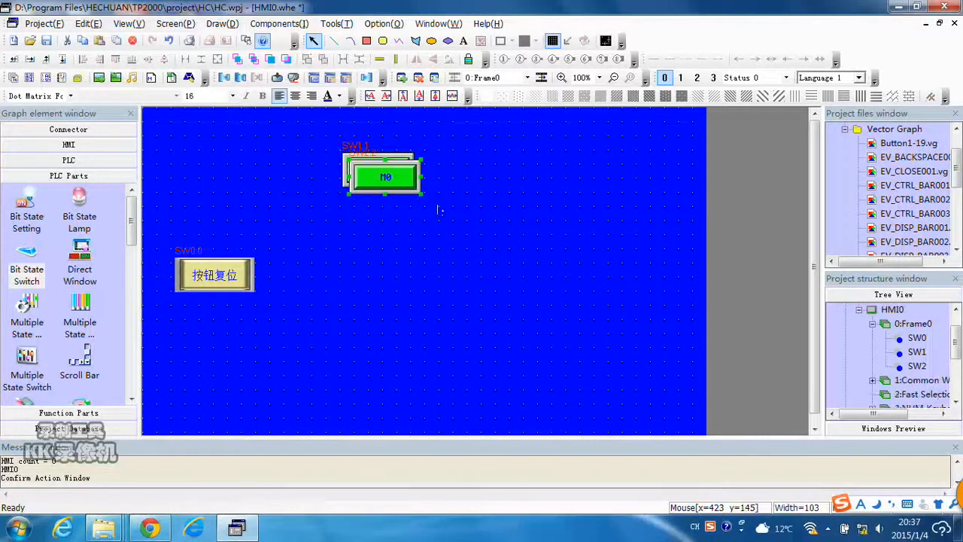
pyautogui.moveTo(404, 179); pyautogui.dragTo(399, 224)
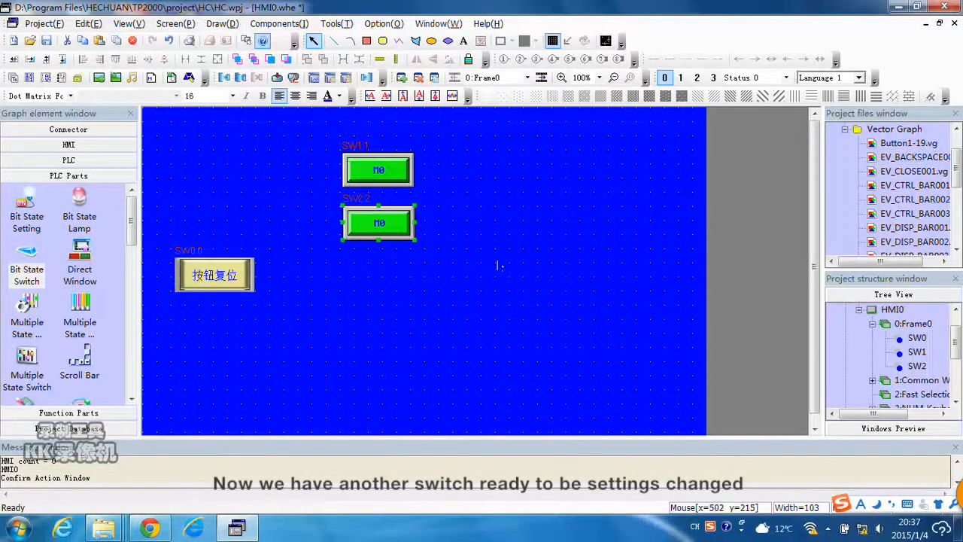
pyautogui.hotkey('ctrl', 'v')
pyautogui.moveTo(404, 165); pyautogui.dragTo(397, 265)
pyautogui.hotkey('ctrl', 'v')
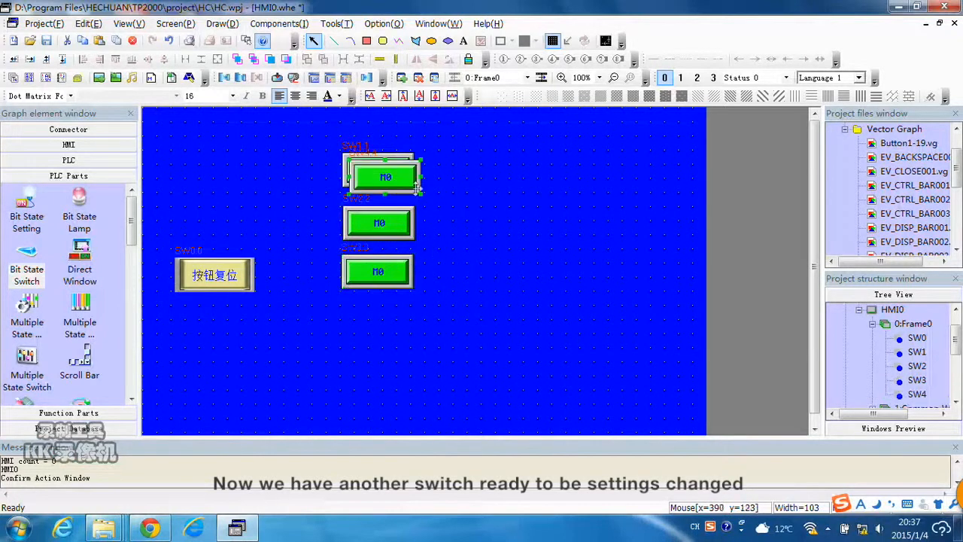
pyautogui.moveTo(406, 179); pyautogui.dragTo(397, 334)
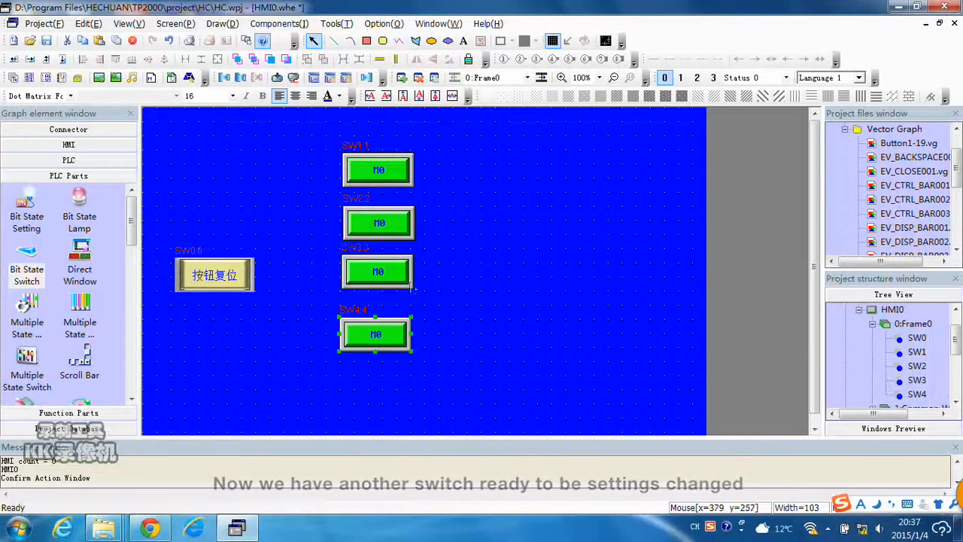
# Open the second switch's properties and set its read address to M 1.
pyautogui.doubleClick(399, 232)
pyautogui.moveTo(450, 48); pyautogui.dragTo(600, 64)
pyautogui.doubleClick(519, 278)
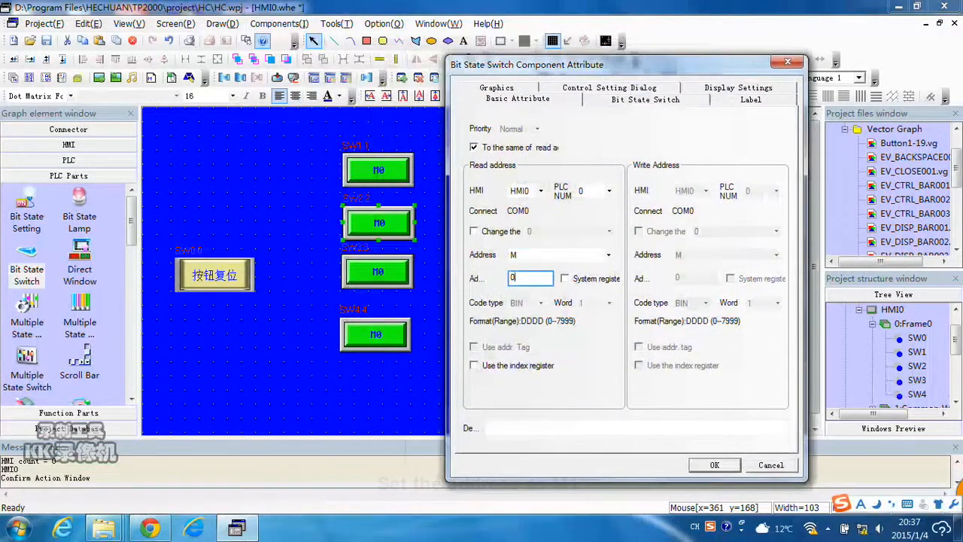
pyautogui.write('1')
# Set the second switch's label to M1 for all states and confirm the dialog.
pyautogui.click(726, 103)
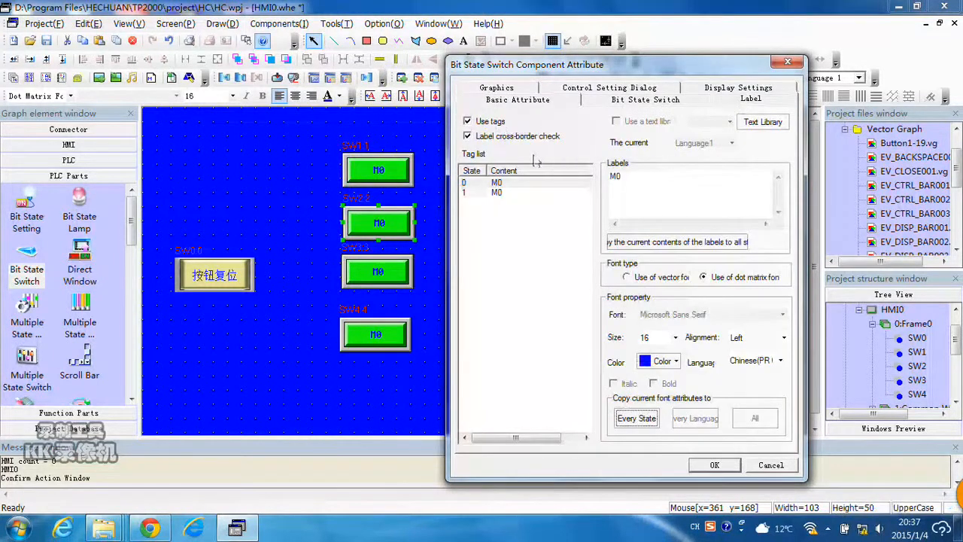
pyautogui.click(623, 177)
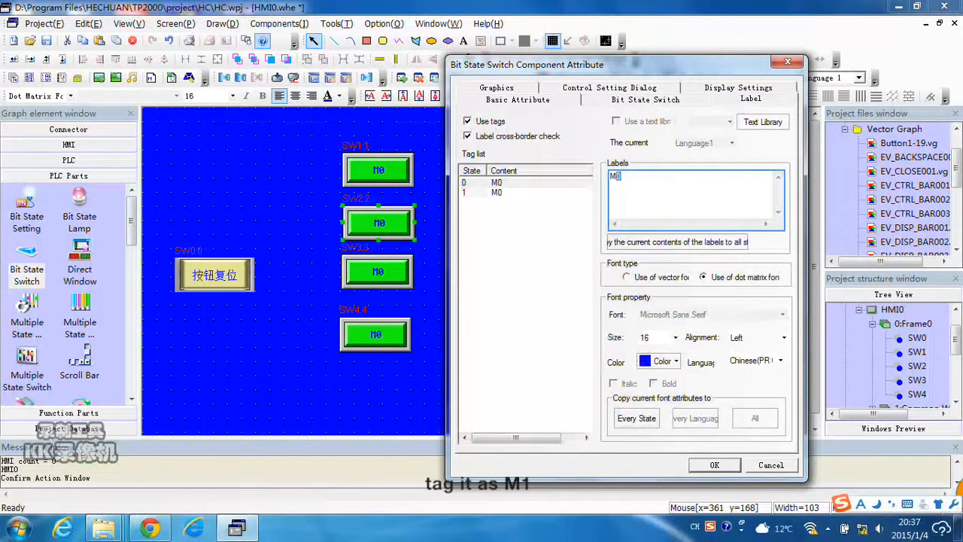
pyautogui.write('1')
pyautogui.click(677, 241)
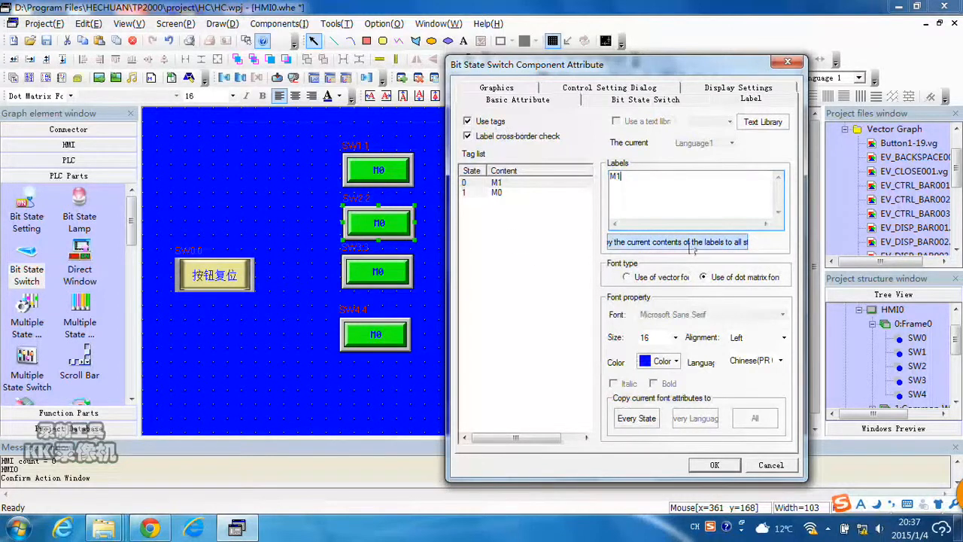
pyautogui.click(714, 464)
pyautogui.click(402, 279)
pyautogui.doubleClick(401, 278)
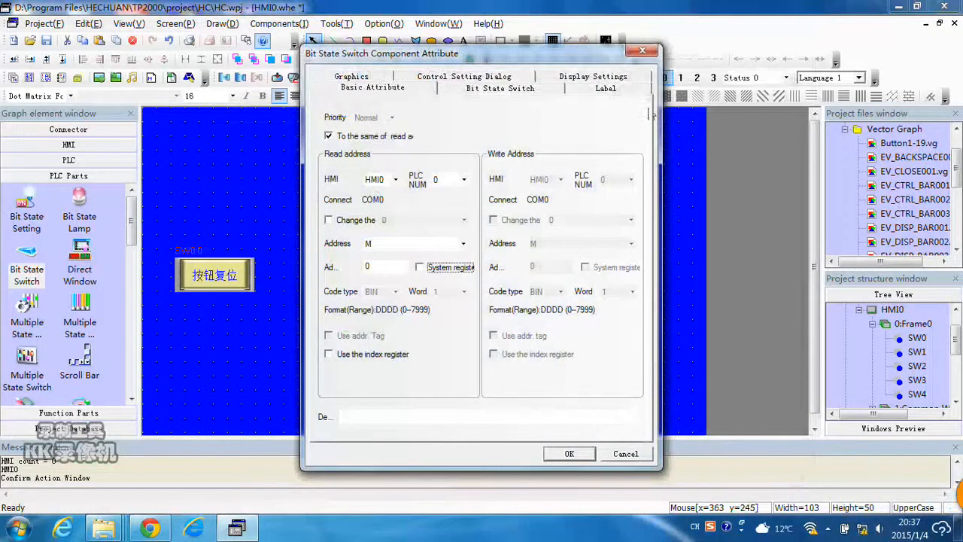
pyautogui.click(642, 51)
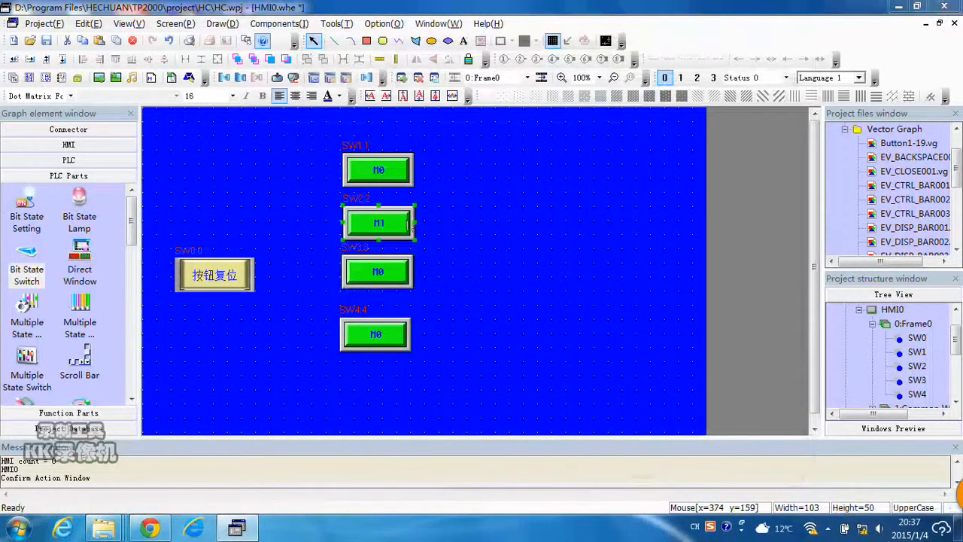
# Set the second switch's switch type to Off and confirm.
pyautogui.doubleClick(410, 224)
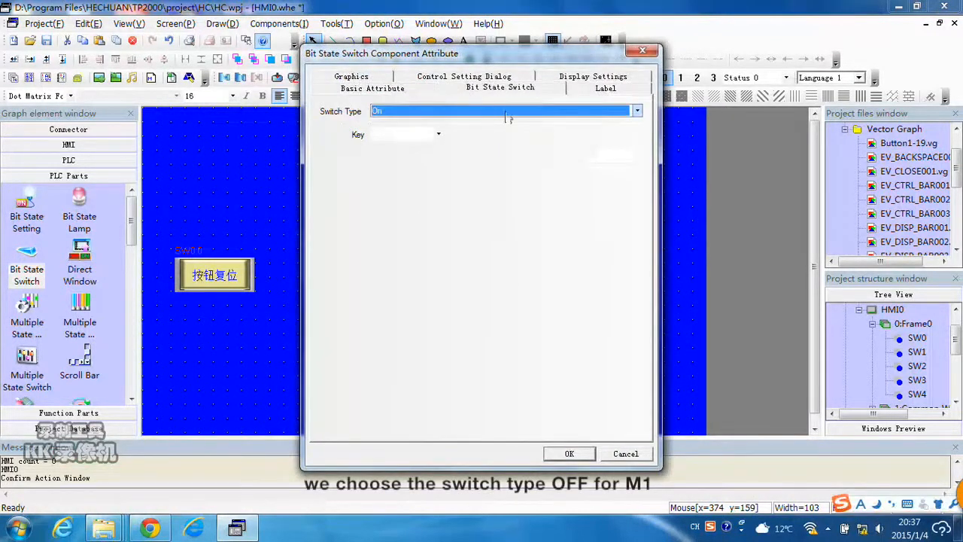
pyautogui.click(506, 113)
pyautogui.click(473, 128)
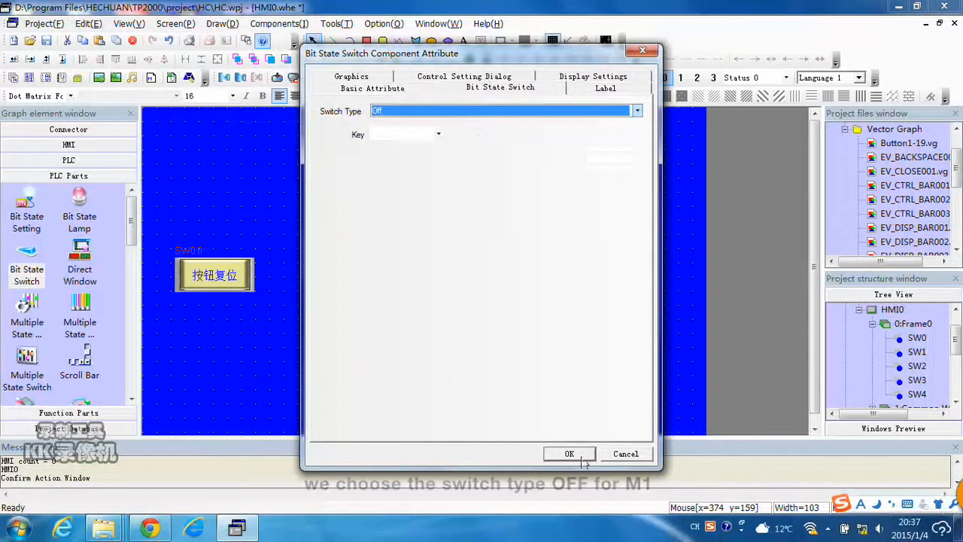
pyautogui.click(569, 454)
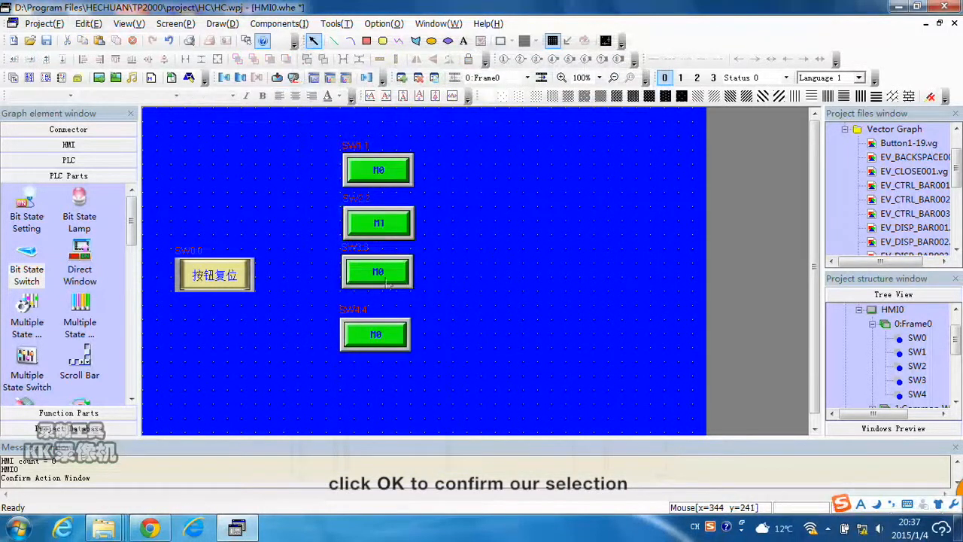
# Open the third switch's properties, set its read address to M 2 and its switch type to Toggle.
pyautogui.click(393, 278)
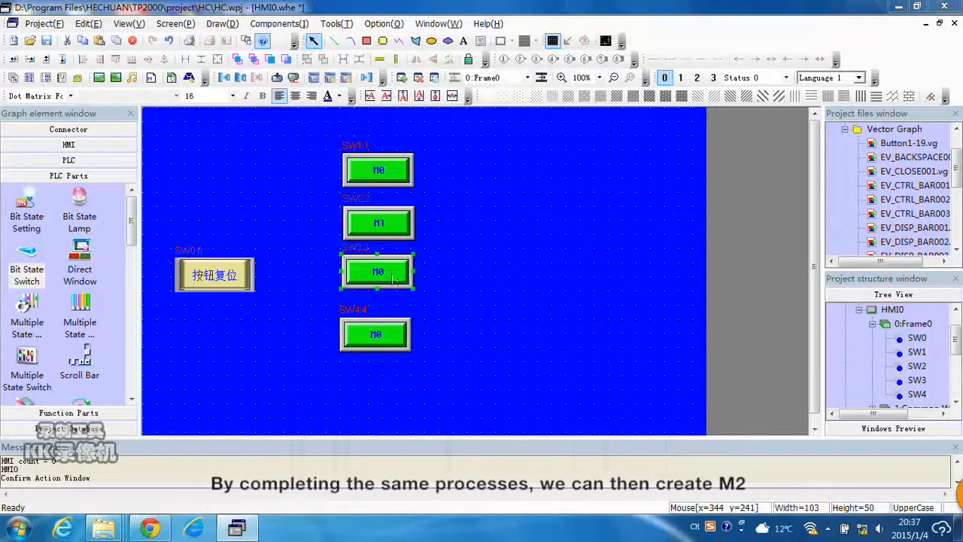
pyautogui.doubleClick(392, 279)
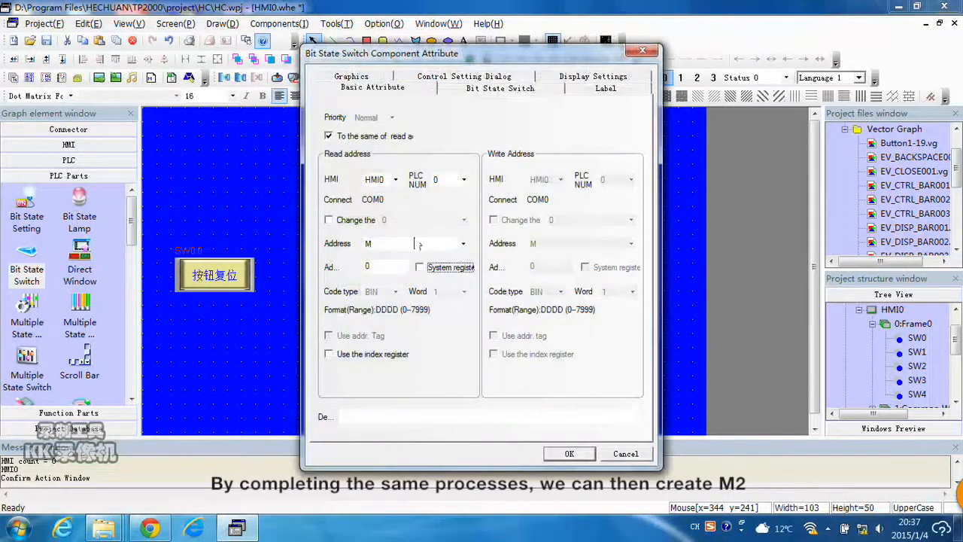
pyautogui.write('2')
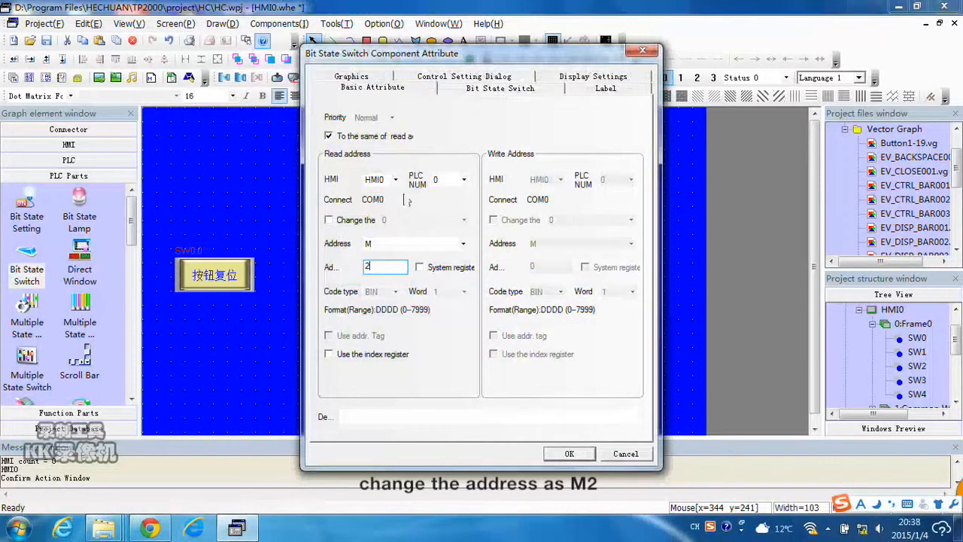
pyautogui.click(472, 90)
pyautogui.click(484, 110)
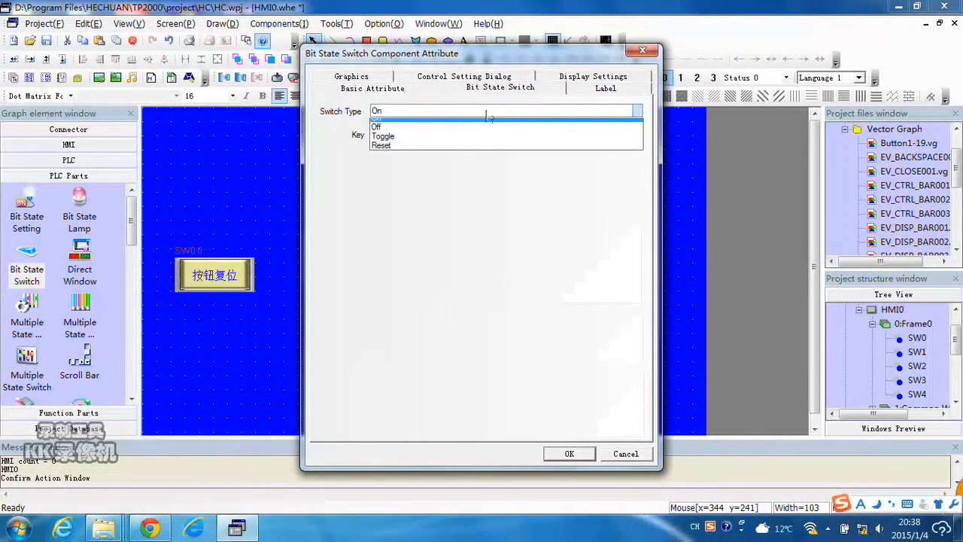
pyautogui.click(482, 142)
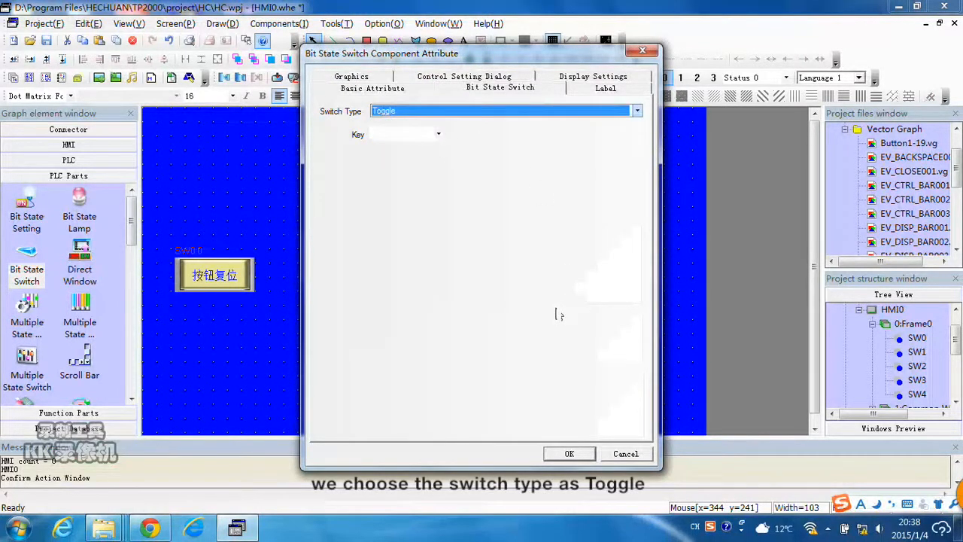
# Set the third switch's label to M2 for all states and confirm the dialog.
pyautogui.click(609, 88)
pyautogui.click(462, 187)
pyautogui.moveTo(515, 57); pyautogui.dragTo(647, 50)
pyautogui.click(624, 156)
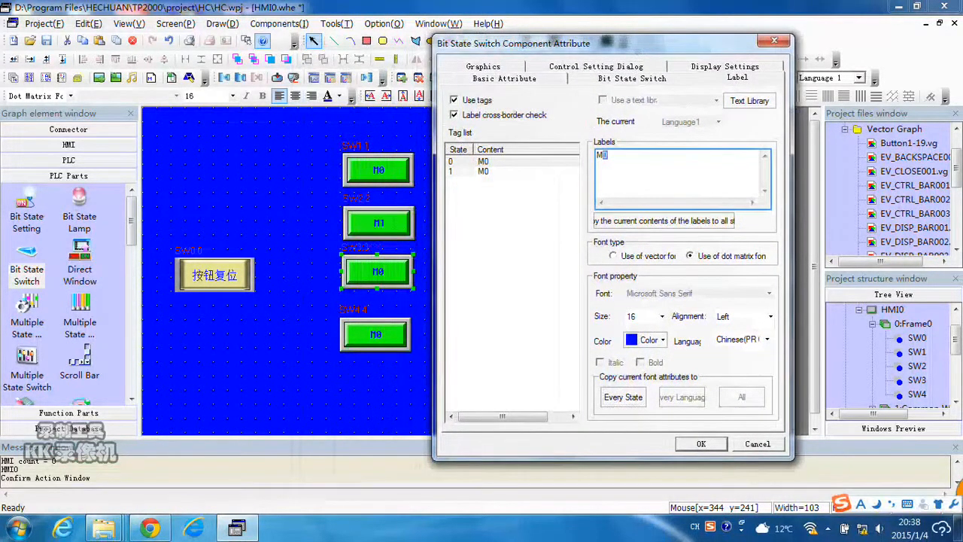
pyautogui.press('BackSpace')
pyautogui.write('2')
pyautogui.click(665, 221)
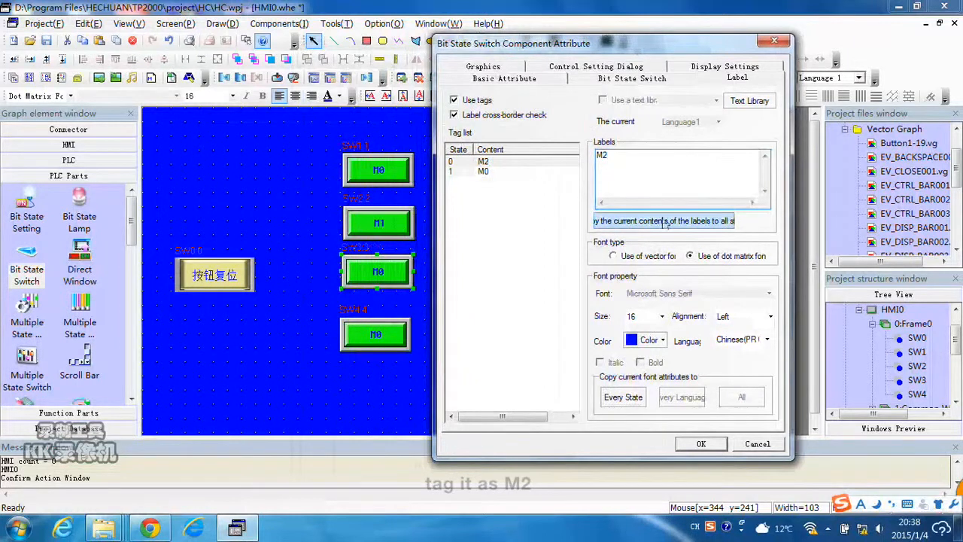
pyautogui.click(700, 444)
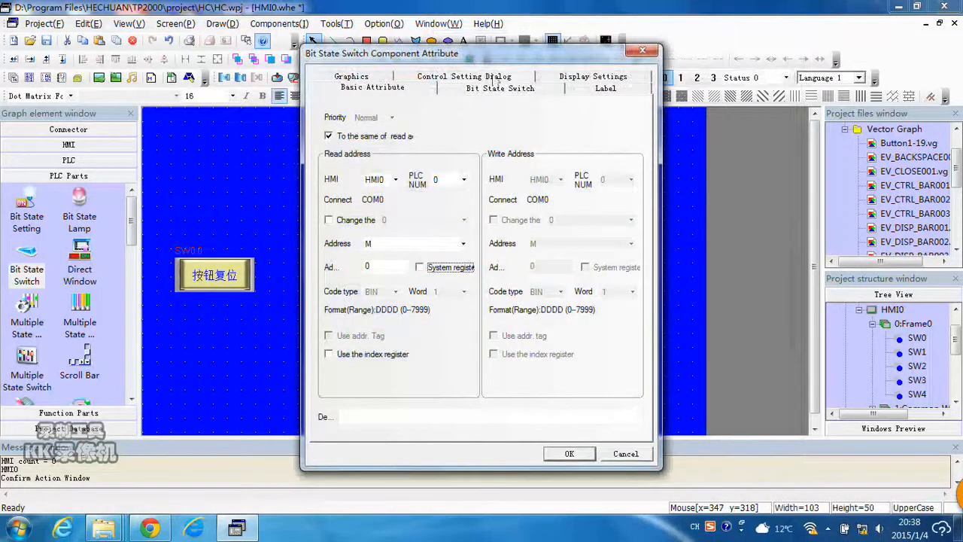
# Set the fourth switch's read address to M 3 and its switch type to Reset.
pyautogui.moveTo(376, 267); pyautogui.dragTo(339, 269)
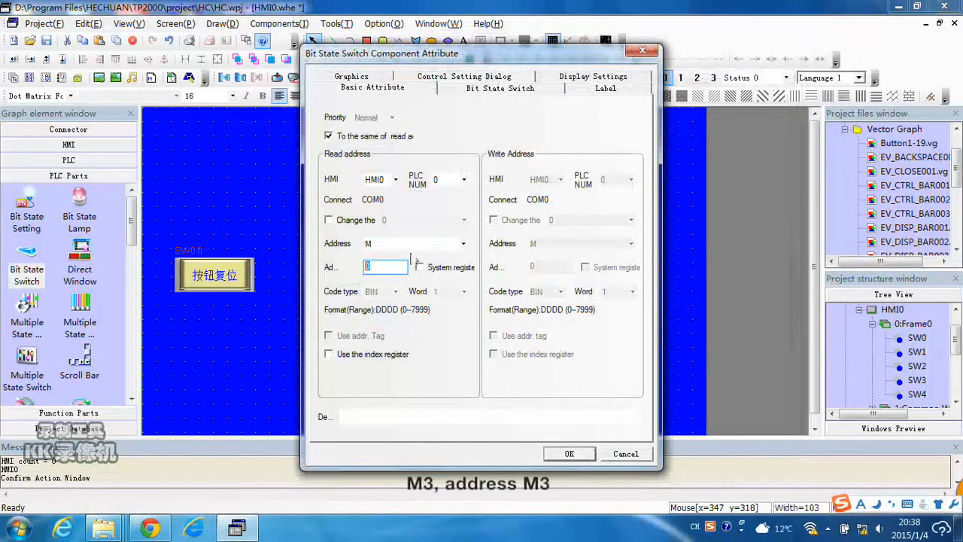
pyautogui.write('3')
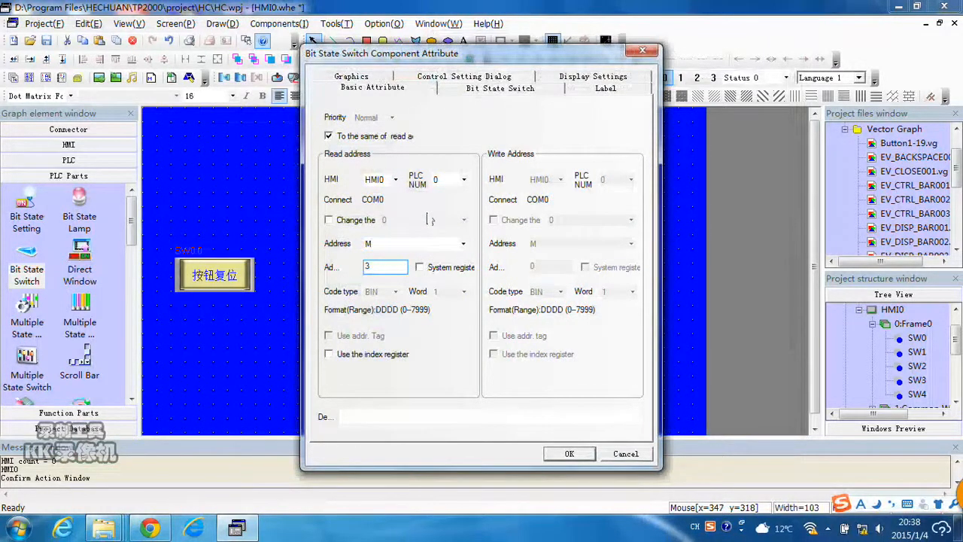
pyautogui.click(495, 89)
pyautogui.click(461, 111)
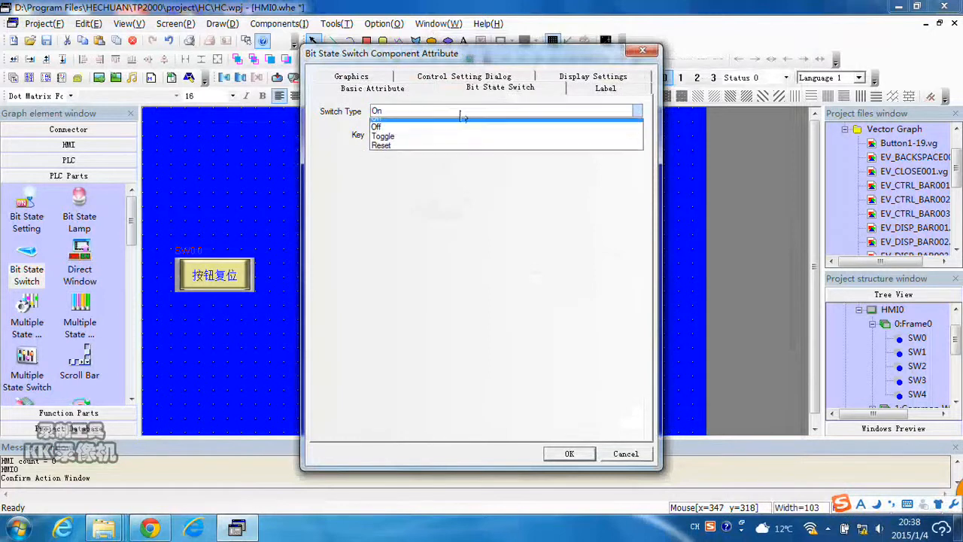
pyautogui.click(440, 152)
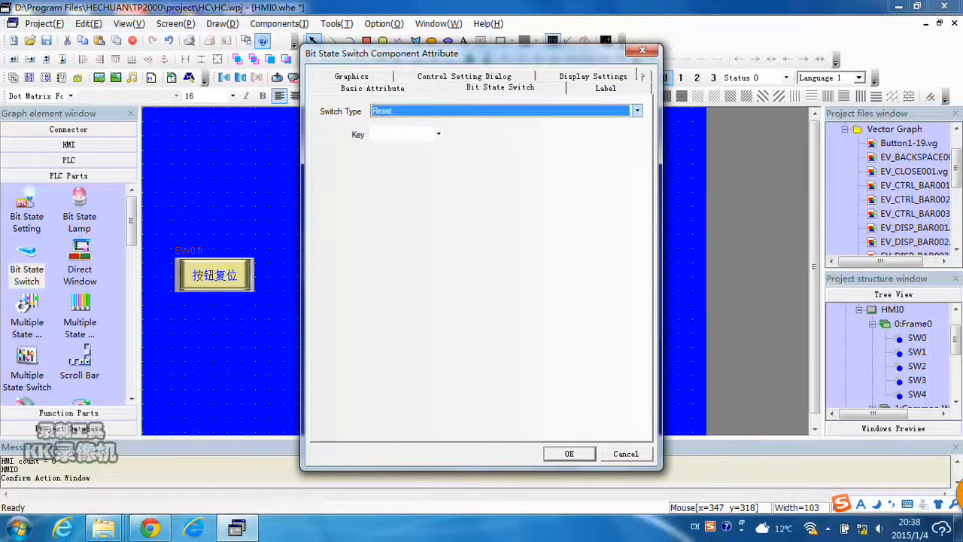
# Set the fourth switch's label to M3 for all states and confirm the dialog.
pyautogui.click(615, 90)
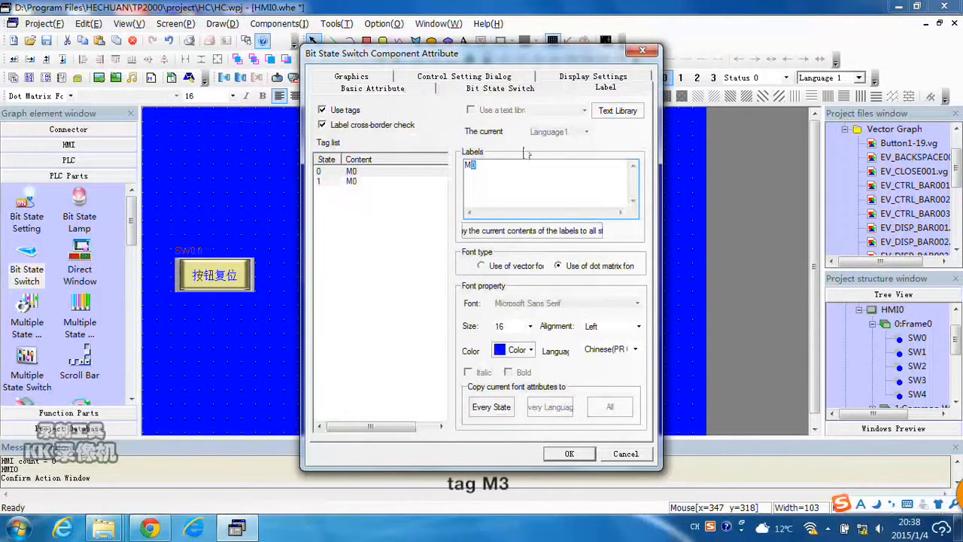
pyautogui.write('3')
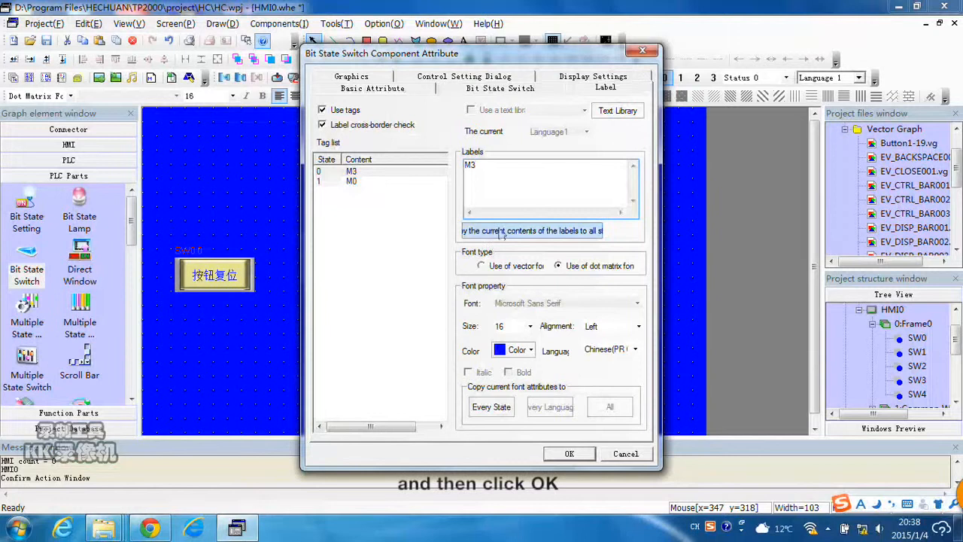
pyautogui.click(532, 230)
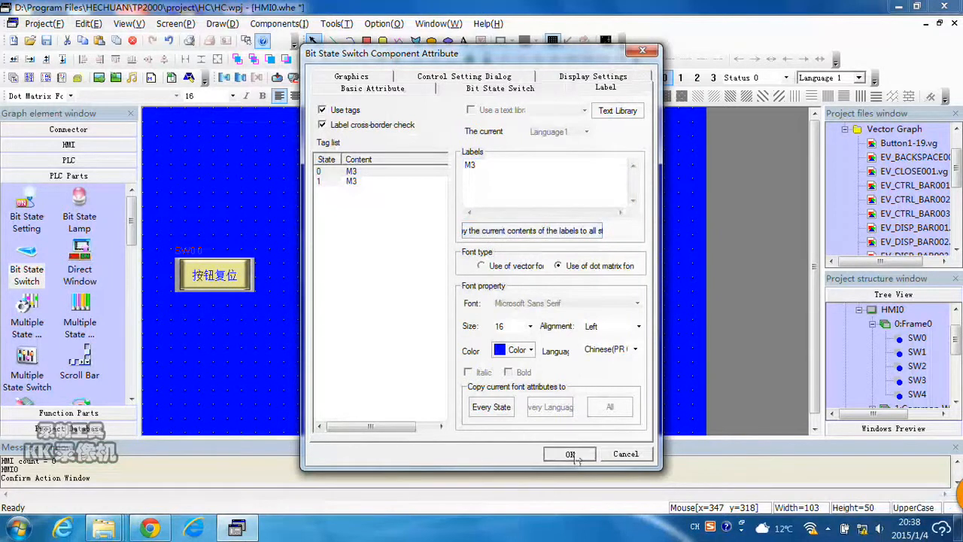
pyautogui.click(570, 454)
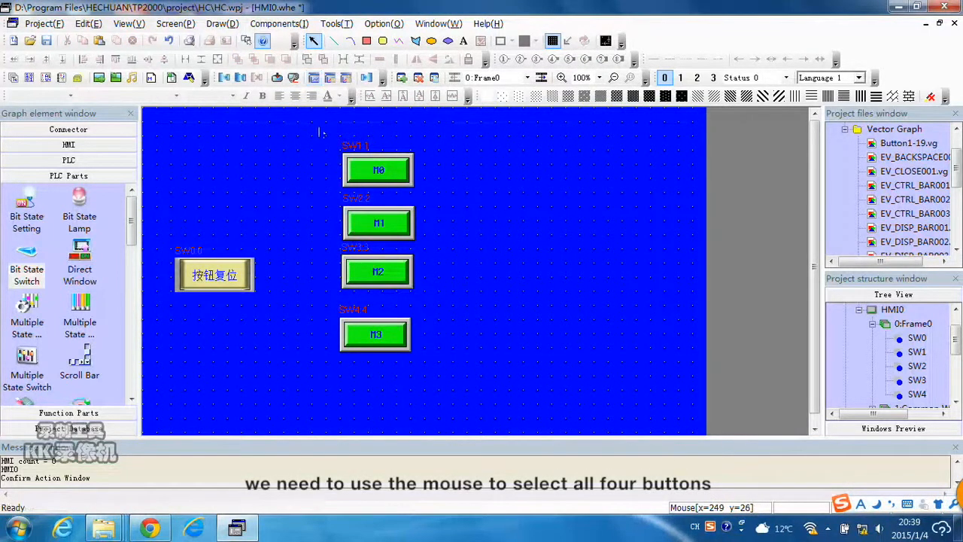
# Select the four M switches, align their vertical midlines and give them equal vertical spacing.
pyautogui.moveTo(320, 132); pyautogui.dragTo(456, 384)
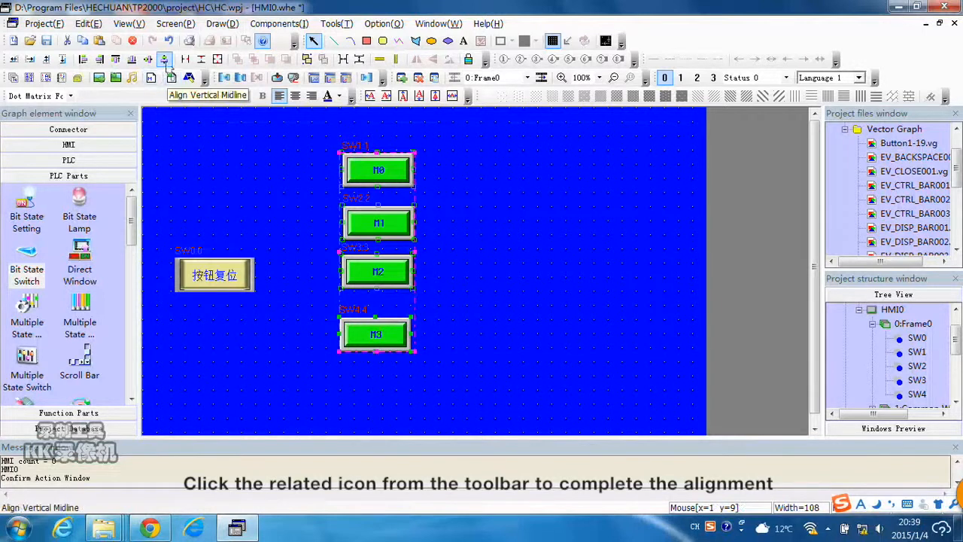
pyautogui.click(165, 60)
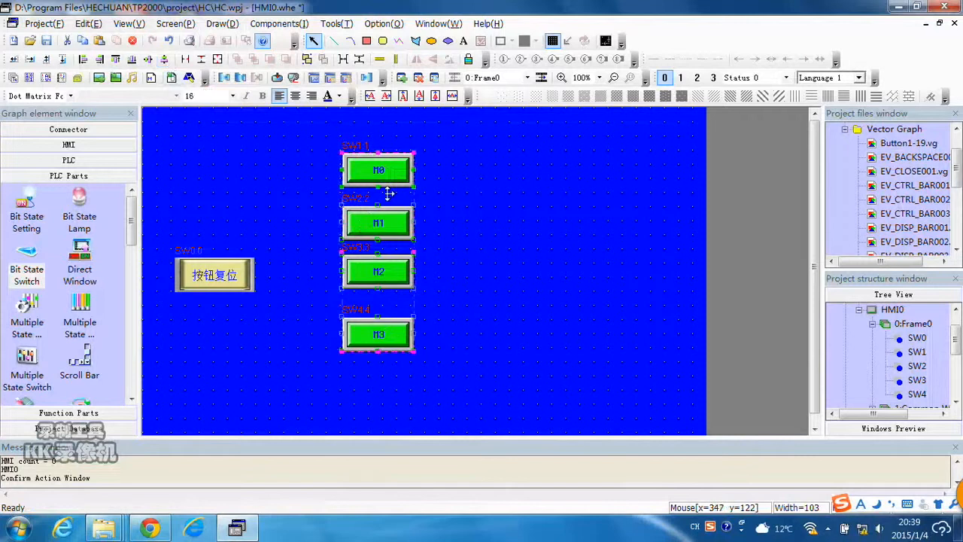
pyautogui.click(360, 60)
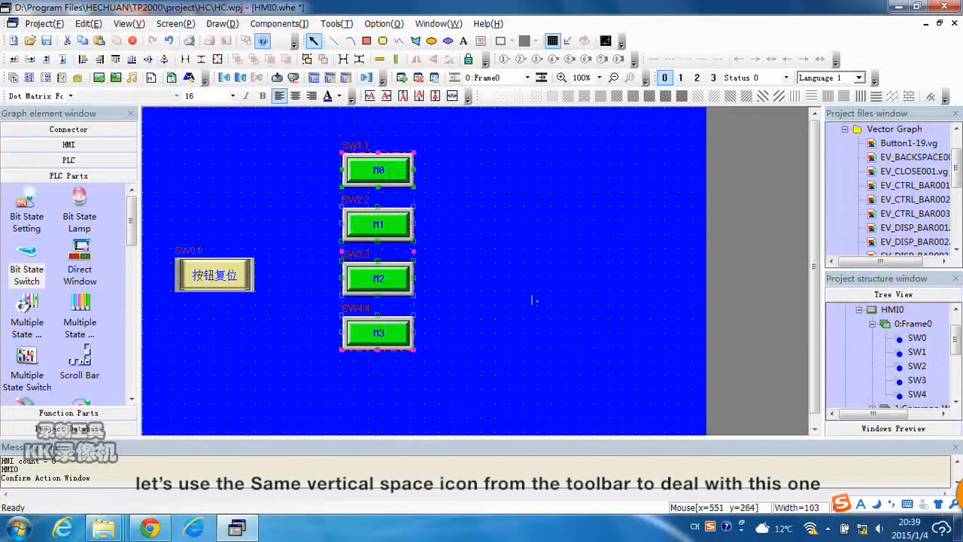
pyautogui.click(497, 279)
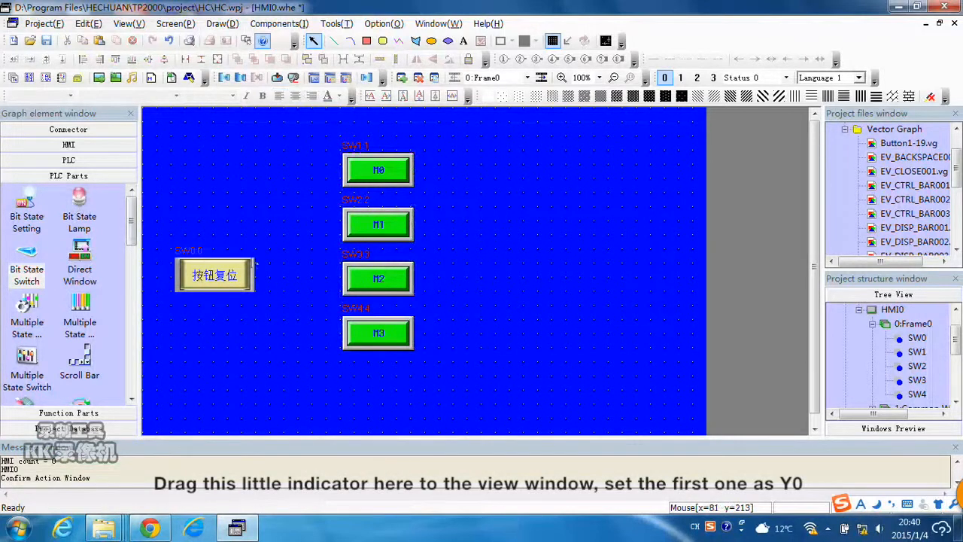
# Place a Bit State Lamp on the screen to the right of the M0 switch.
pyautogui.moveTo(81, 202); pyautogui.dragTo(390, 171)
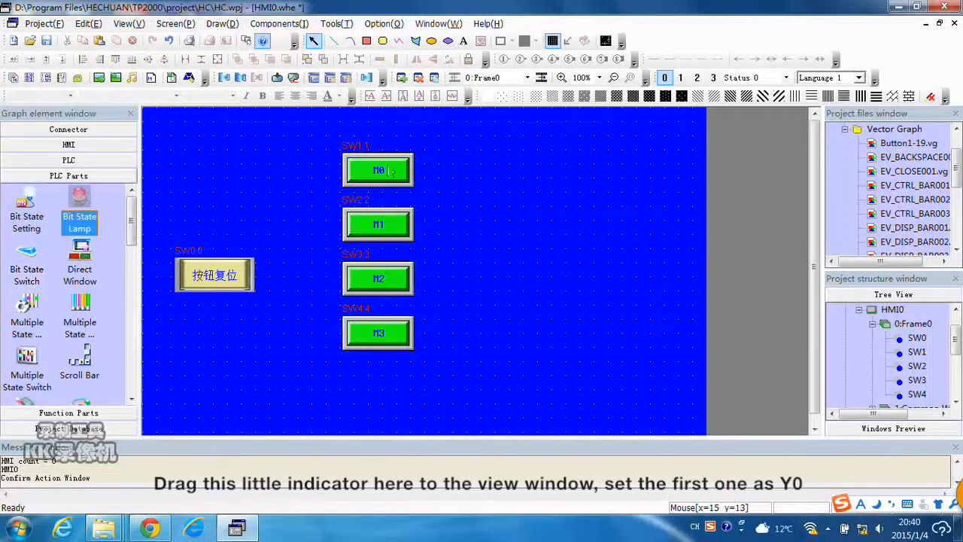
pyautogui.click(500, 170)
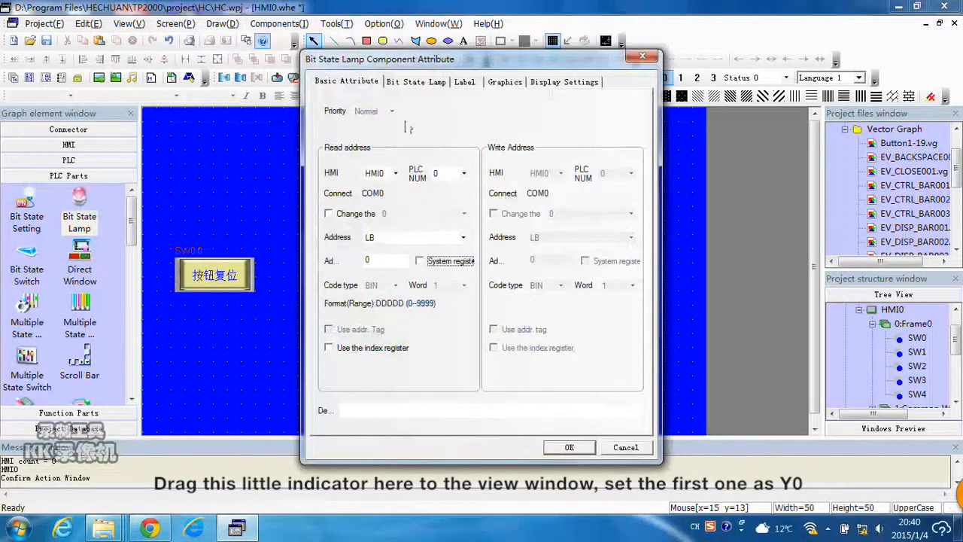
# Set the new lamp's read address type to Y, keeping address 0.
pyautogui.moveTo(457, 69); pyautogui.dragTo(531, 69)
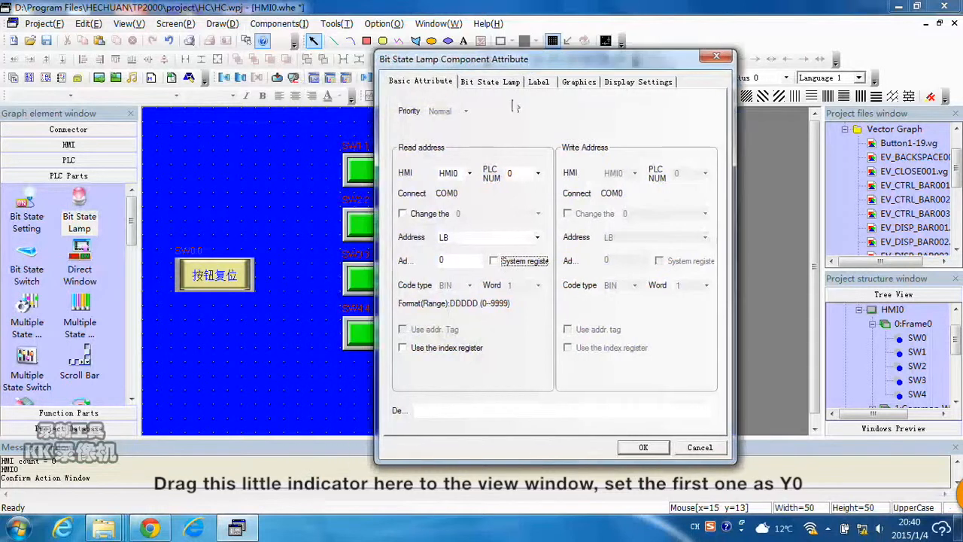
pyautogui.click(537, 239)
pyautogui.scroll(-3, 462, 304)
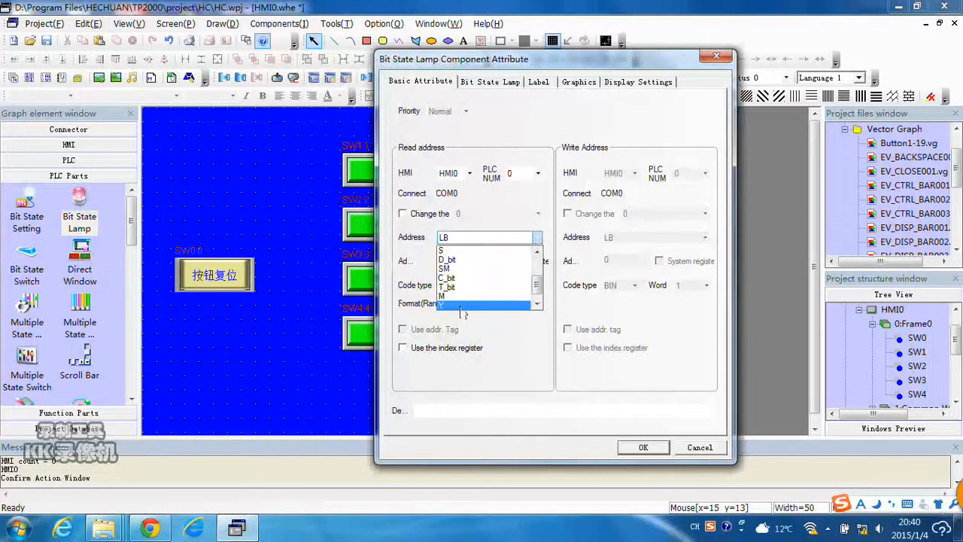
pyautogui.click(462, 304)
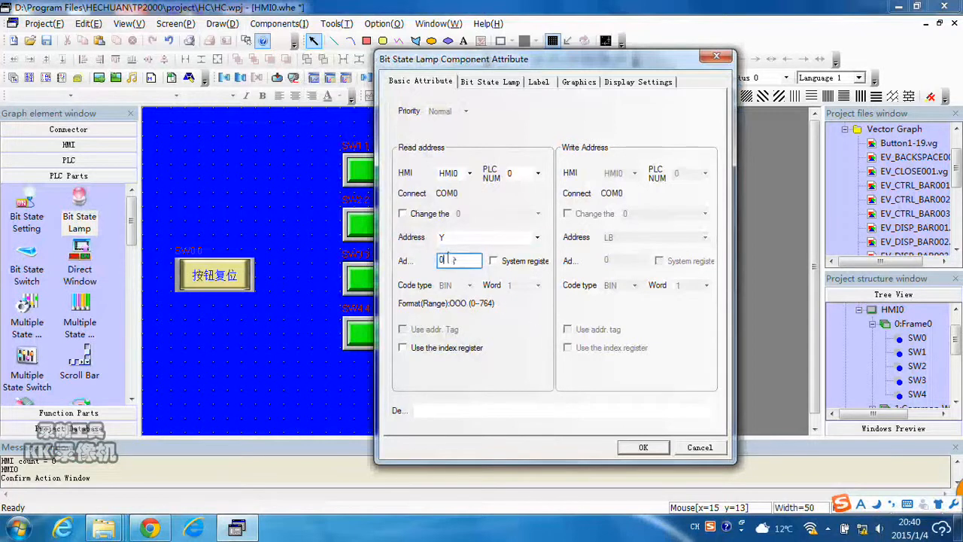
# Label the lamp Y0 and apply the label to all states.
pyautogui.click(538, 81)
pyautogui.click(423, 110)
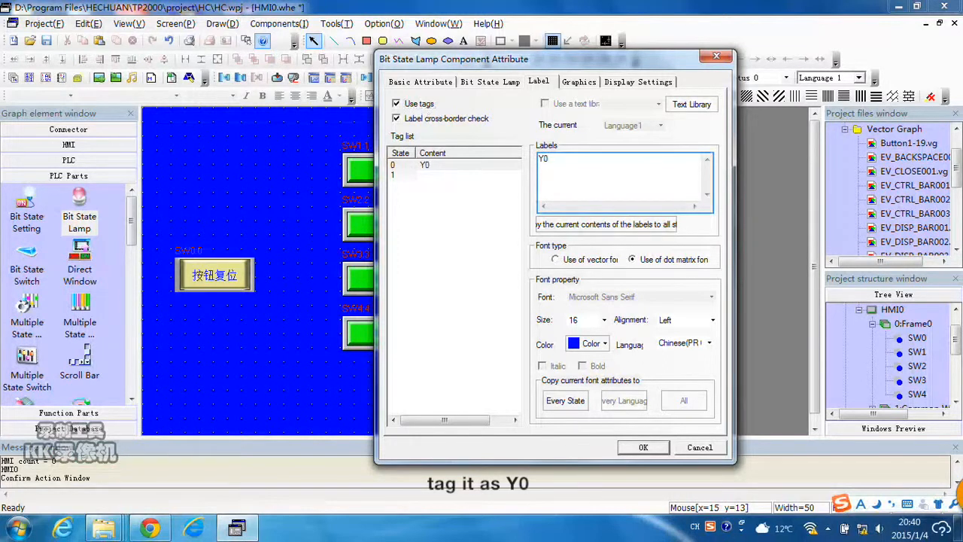
pyautogui.click(625, 224)
# Import the red/green Lamp2State1-00 graphic from the system gallery's lamp folder, confirm, and place the lamp beside the M0 switch.
pyautogui.click(585, 82)
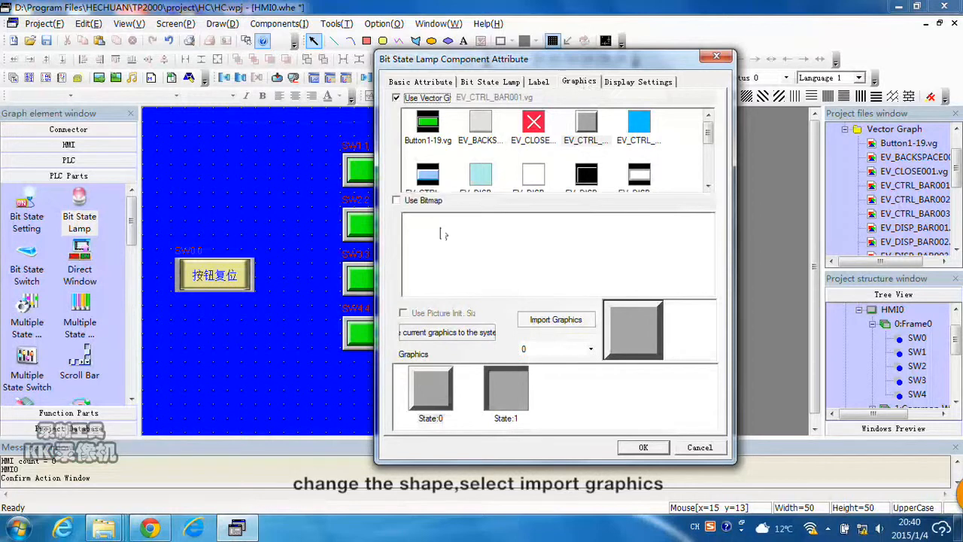
pyautogui.click(558, 321)
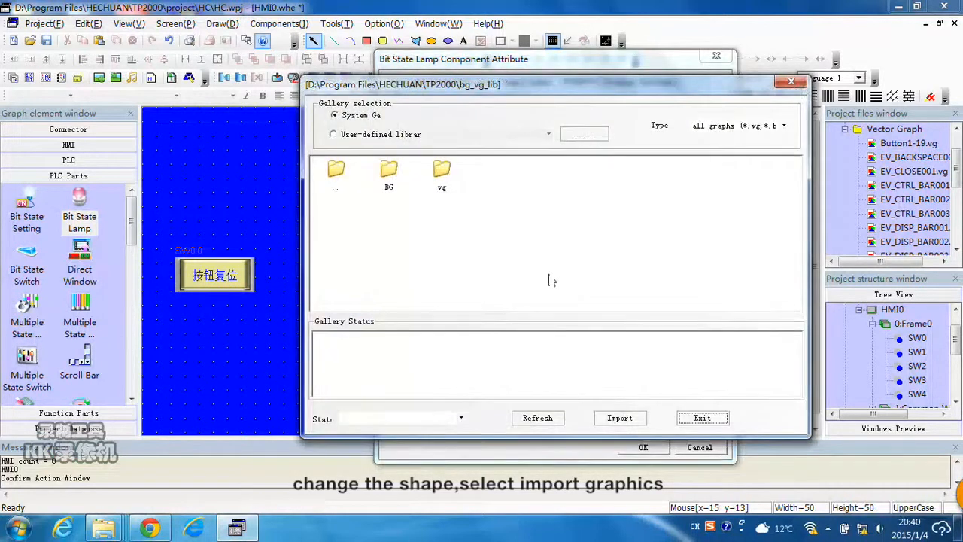
pyautogui.doubleClick(442, 172)
pyautogui.click(389, 224)
pyautogui.doubleClick(390, 223)
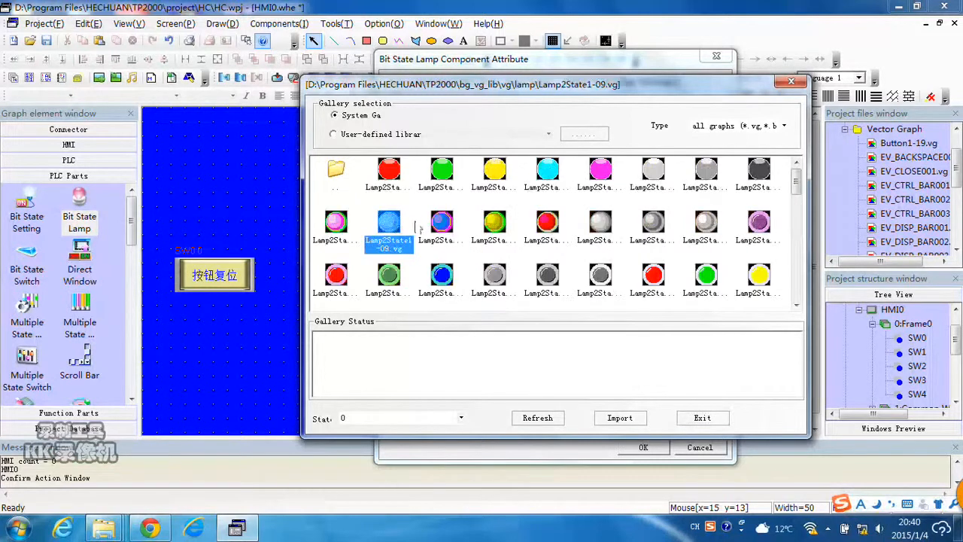
pyautogui.click(396, 177)
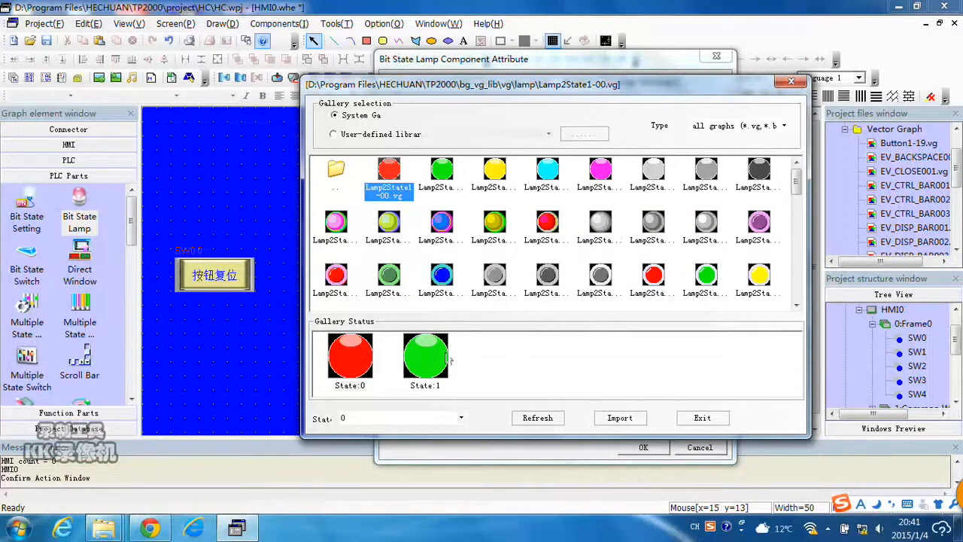
pyautogui.click(614, 420)
pyautogui.click(699, 420)
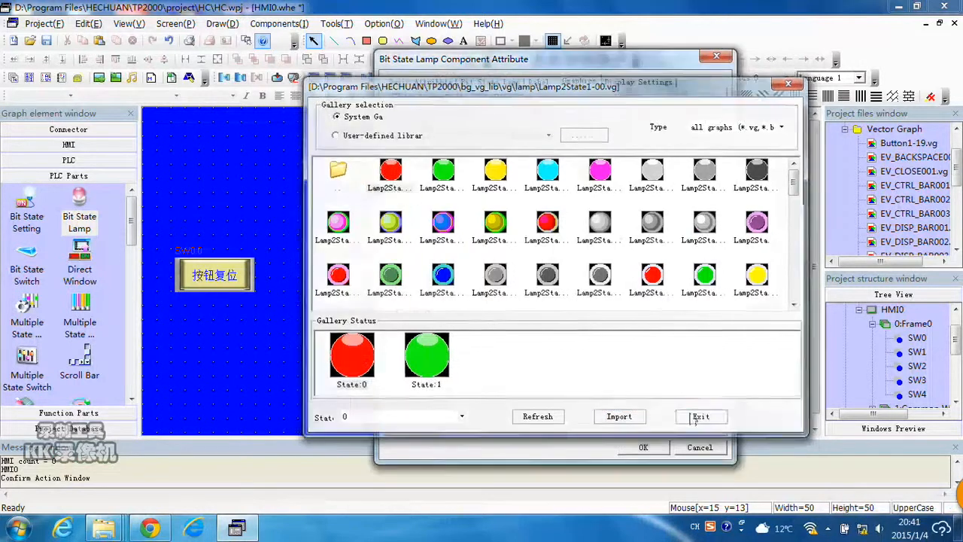
pyautogui.click(435, 392)
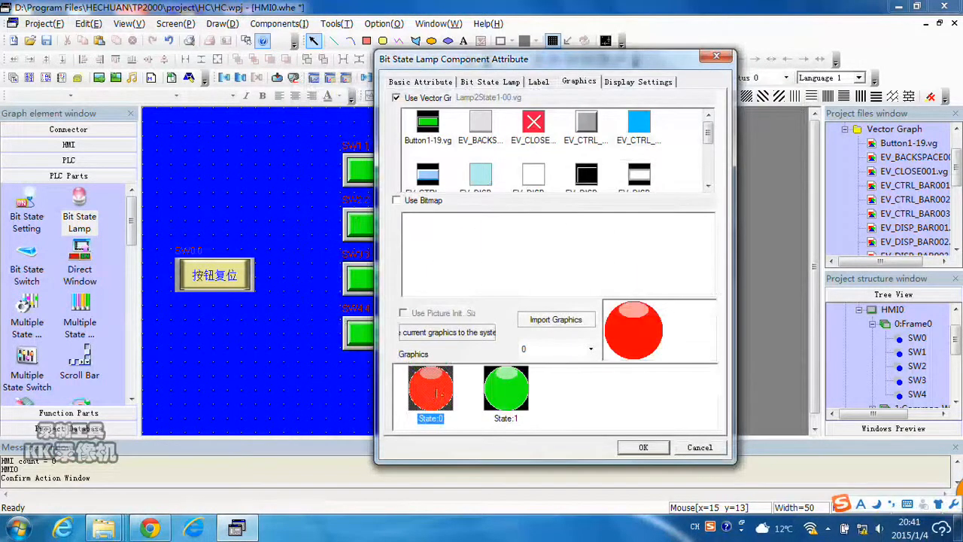
pyautogui.click(644, 447)
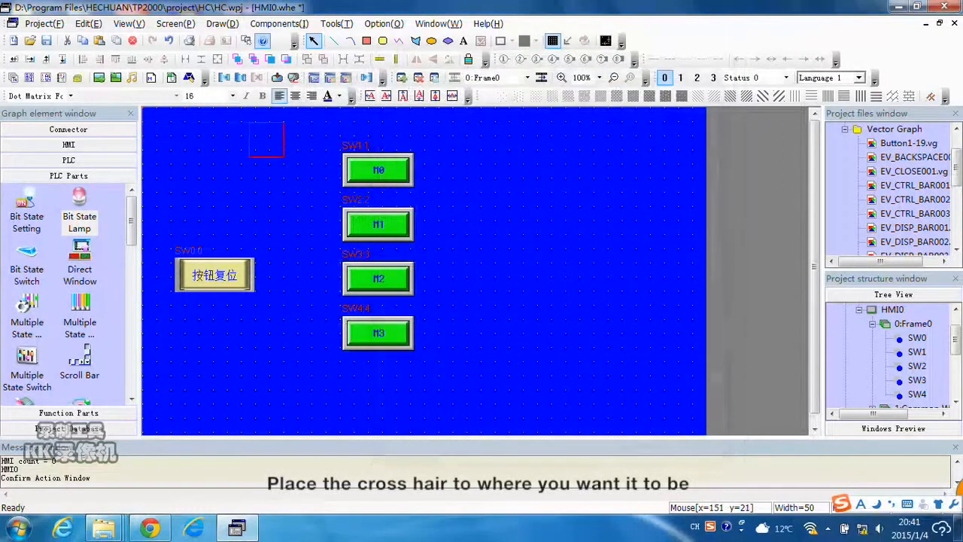
pyautogui.click(503, 155)
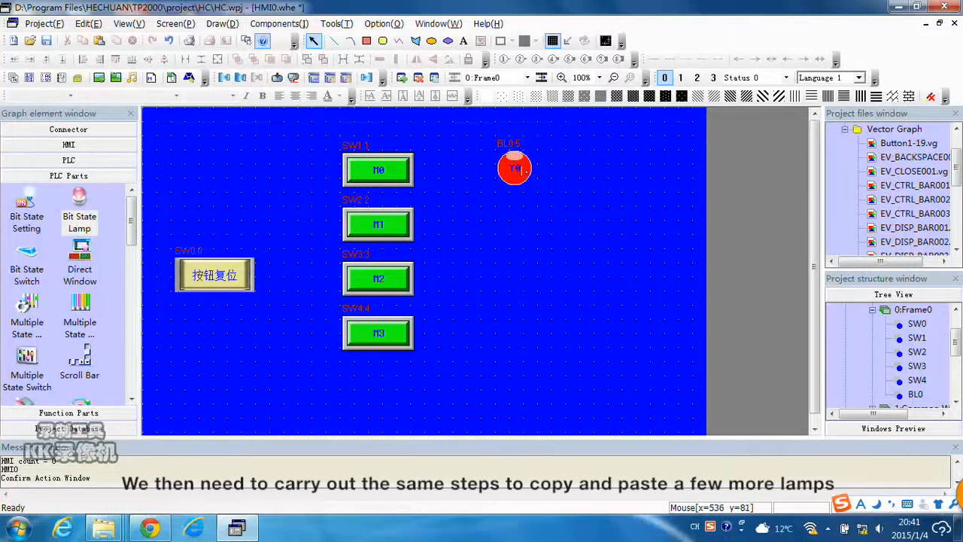
# Copy the Y0 lamp and paste a duplicate, moving it beside the M1 switch.
pyautogui.click(525, 170)
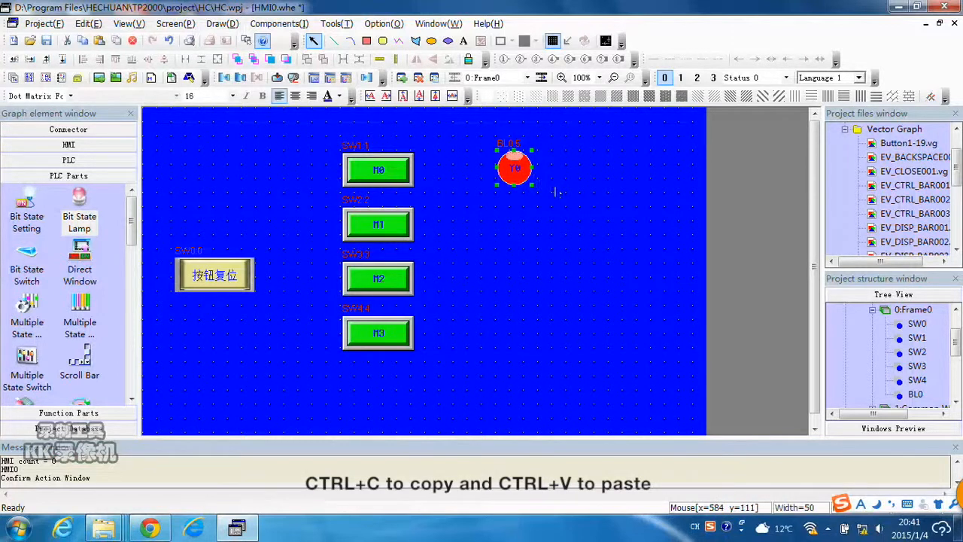
pyautogui.hotkey('ctrl', 'c')
pyautogui.hotkey('ctrl', 'v')
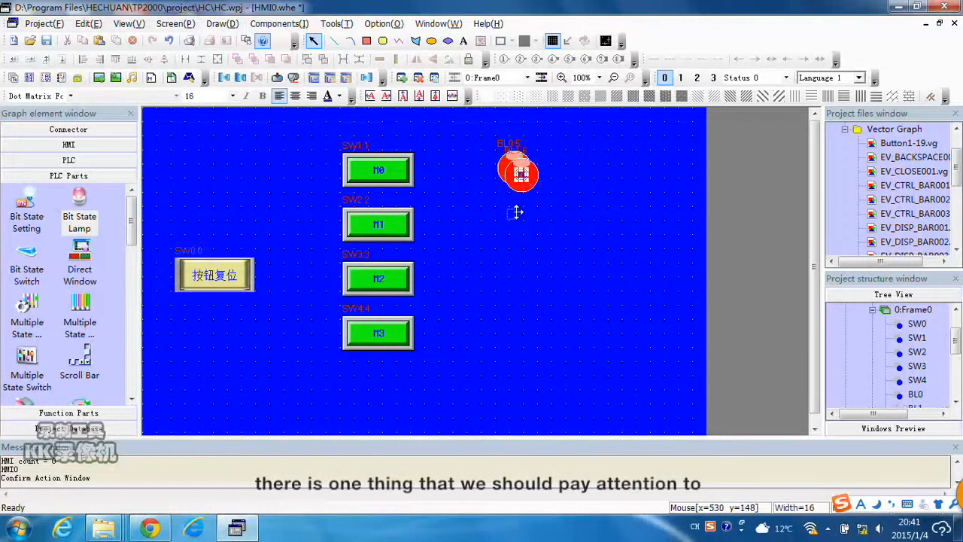
pyautogui.moveTo(517, 213); pyautogui.dragTo(508, 224)
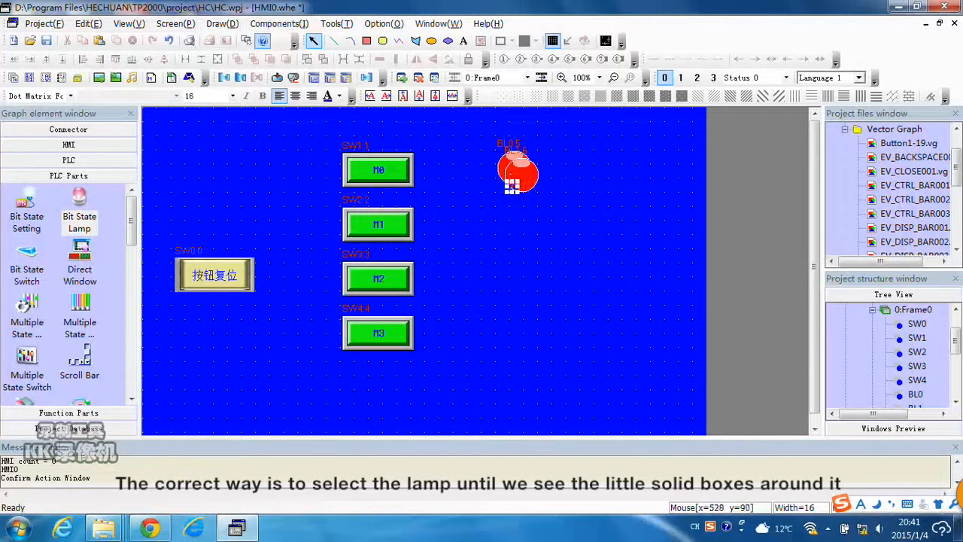
pyautogui.click(572, 187)
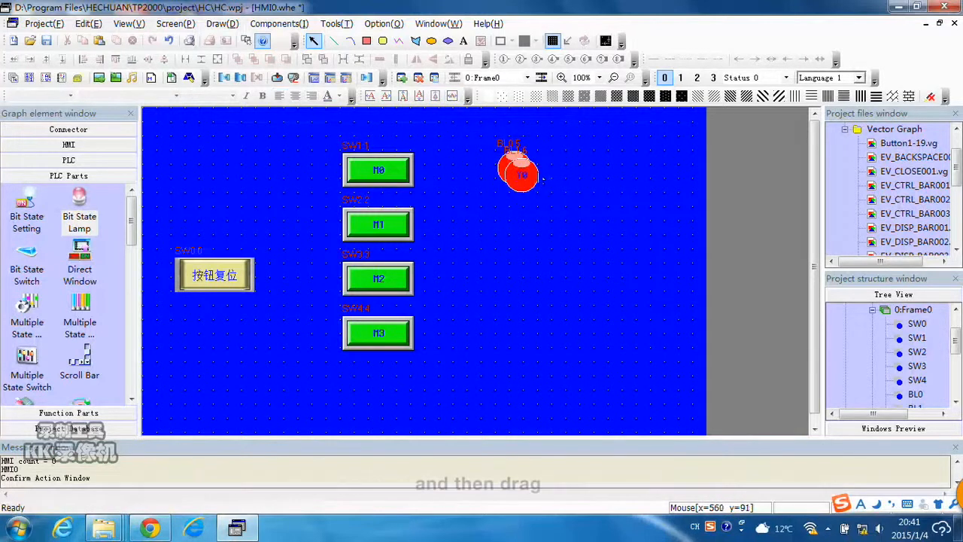
pyautogui.click(536, 176)
pyautogui.moveTo(535, 175); pyautogui.dragTo(531, 233)
# Paste two more lamp copies, positioning them beside the M2 and M3 switches.
pyautogui.hotkey('ctrl', 'c')
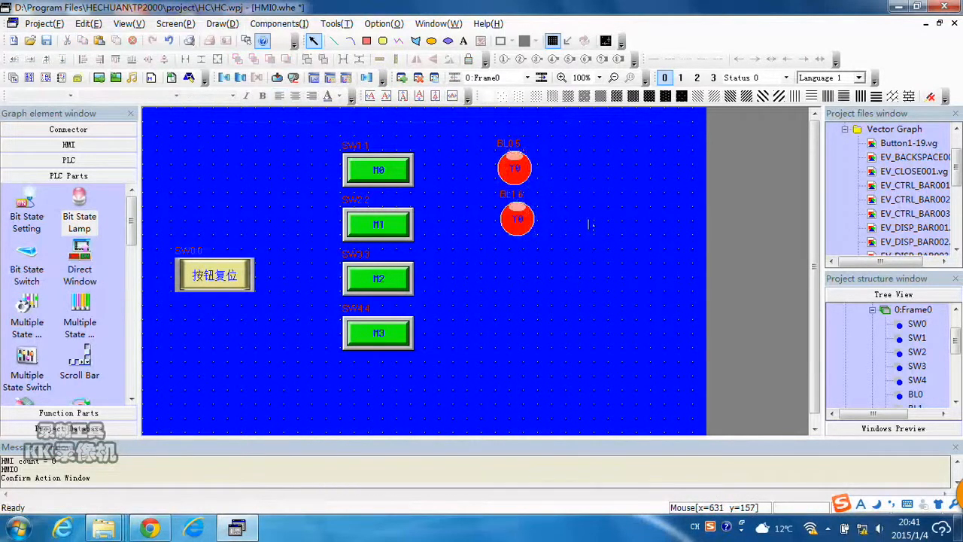
pyautogui.hotkey('ctrl', 'v')
pyautogui.moveTo(536, 162); pyautogui.dragTo(532, 262)
pyautogui.hotkey('ctrl', 'v')
pyautogui.moveTo(537, 161); pyautogui.dragTo(535, 322)
pyautogui.click(598, 282)
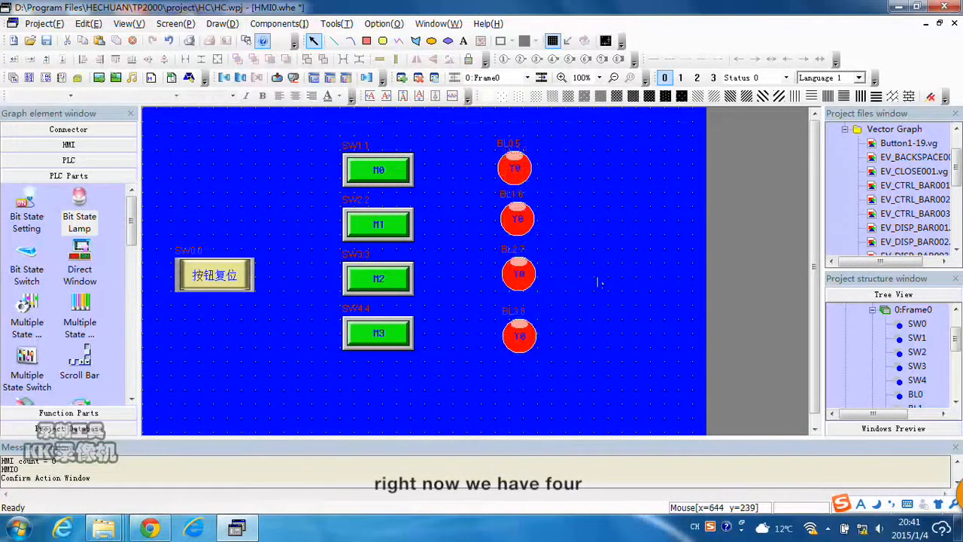
# Set the second lamp's read address to Y 1 and its label to Y1 for all states, then confirm.
pyautogui.doubleClick(517, 220)
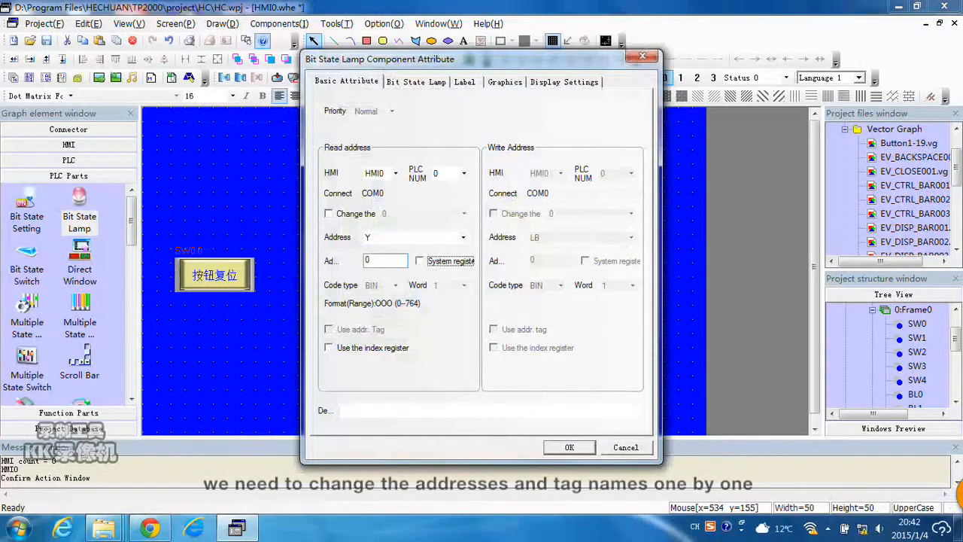
pyautogui.moveTo(382, 260); pyautogui.dragTo(303, 249)
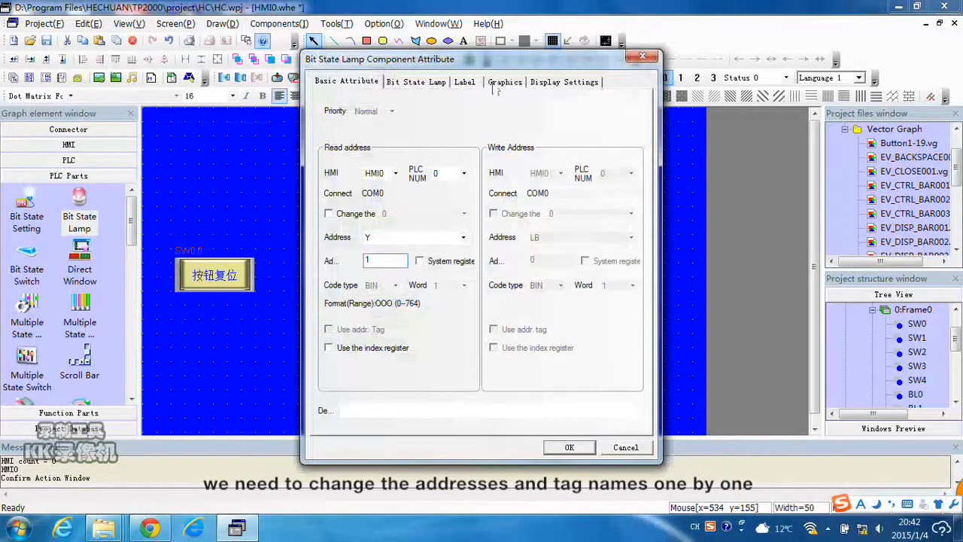
pyautogui.write('1')
pyautogui.click(465, 81)
pyautogui.click(471, 158)
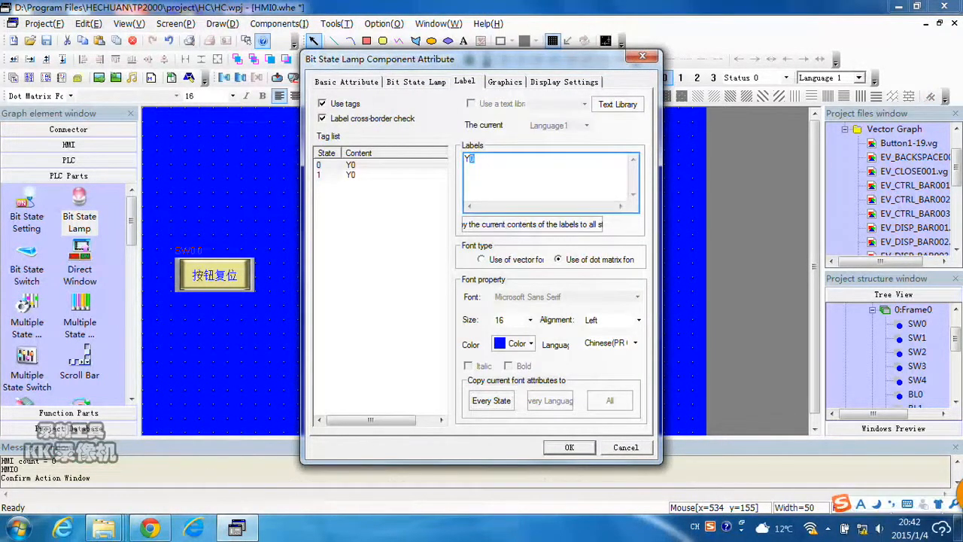
pyautogui.click(532, 224)
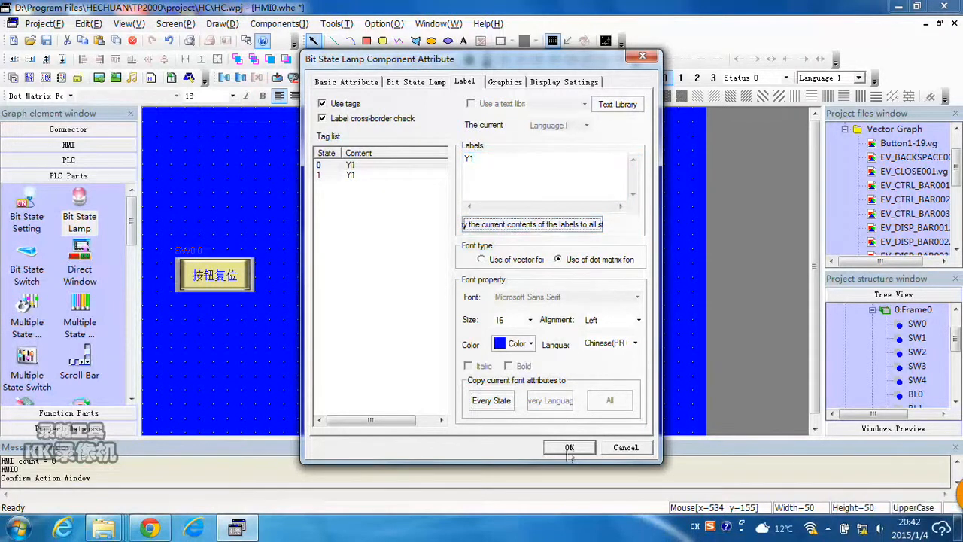
pyautogui.click(570, 449)
# Set the third lamp's read address to Y 2 and its label to Y2, then confirm.
pyautogui.doubleClick(531, 277)
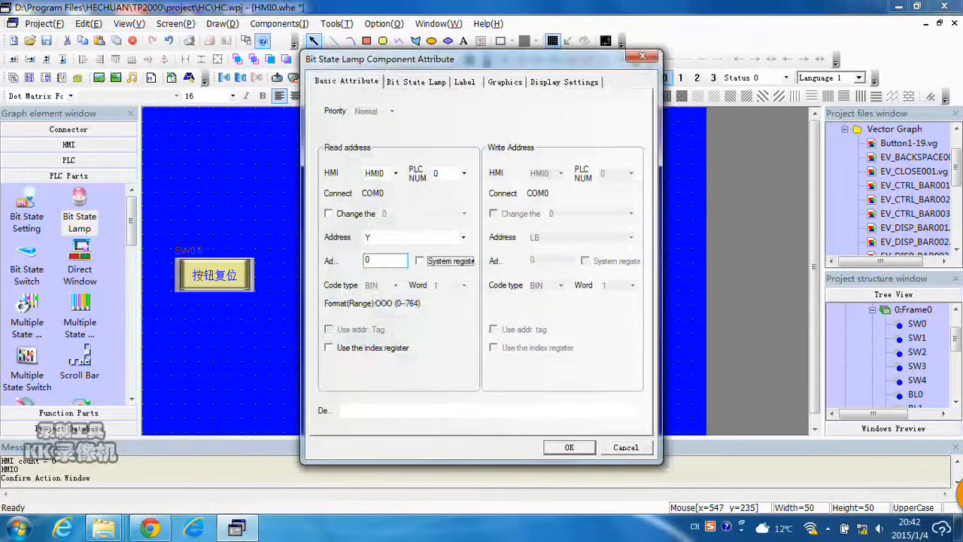
pyautogui.write('2')
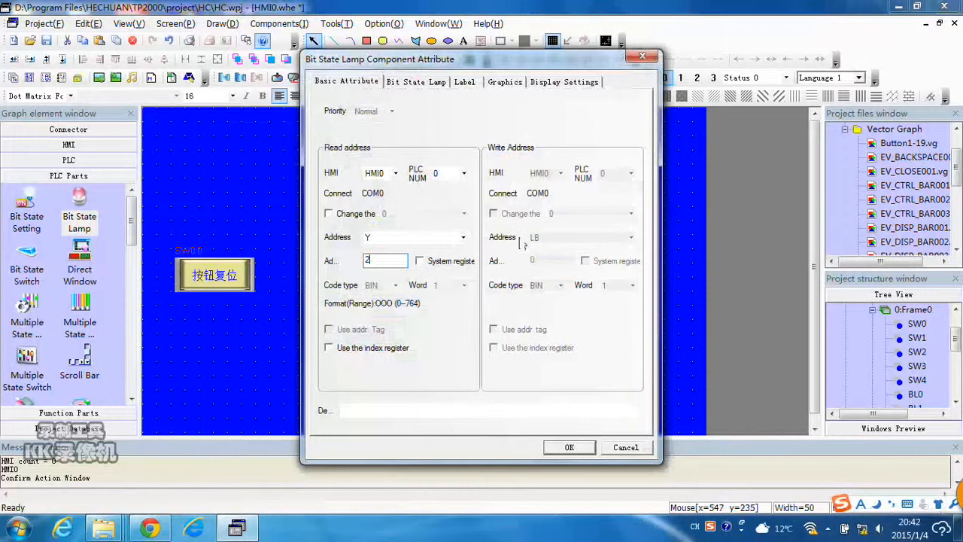
pyautogui.click(465, 84)
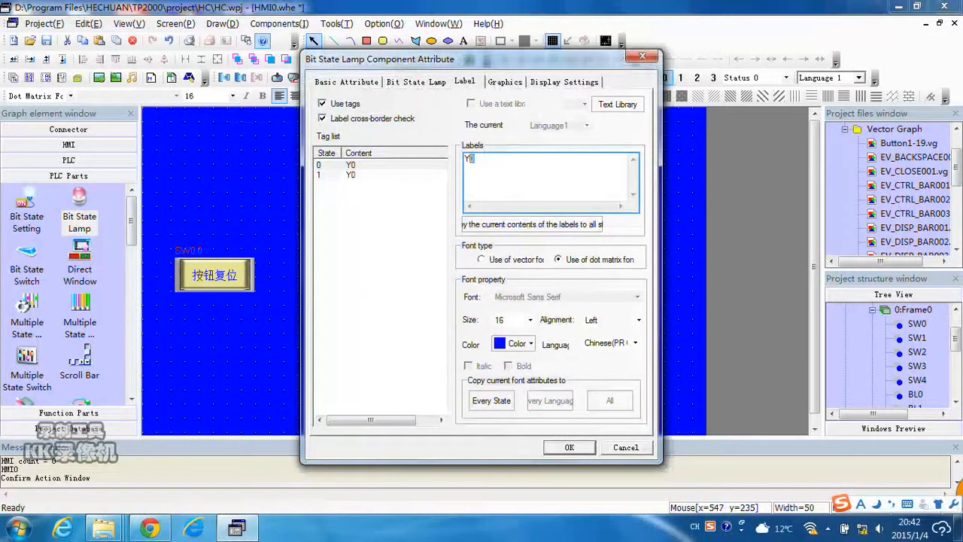
pyautogui.write('2')
pyautogui.click(569, 448)
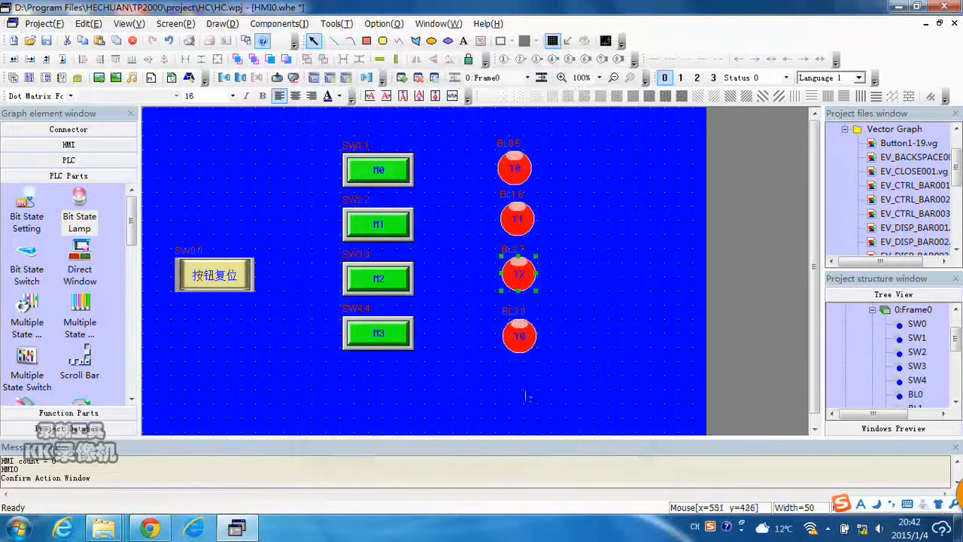
# Set the fourth lamp's label to Y3 and confirm the dialog.
pyautogui.doubleClick(517, 334)
pyautogui.doubleClick(366, 260)
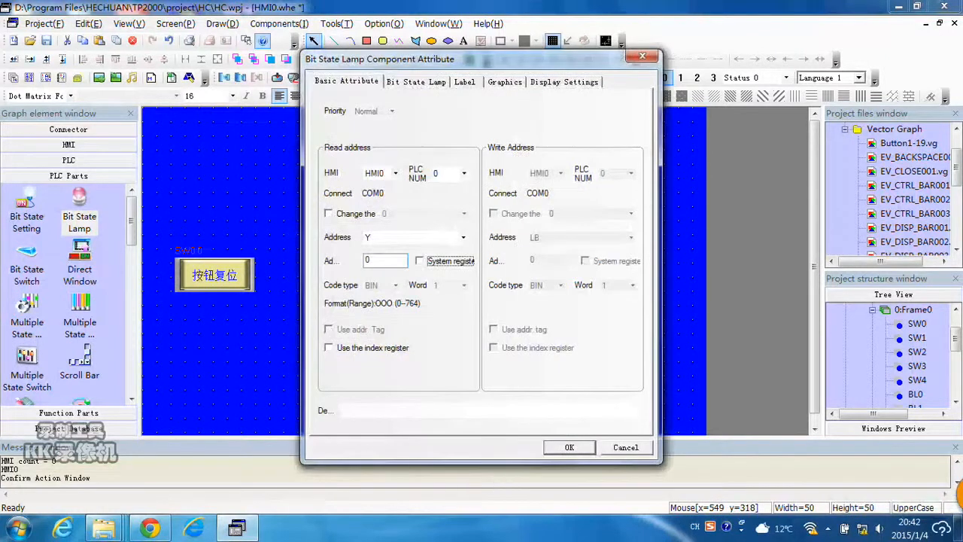
pyautogui.click(465, 81)
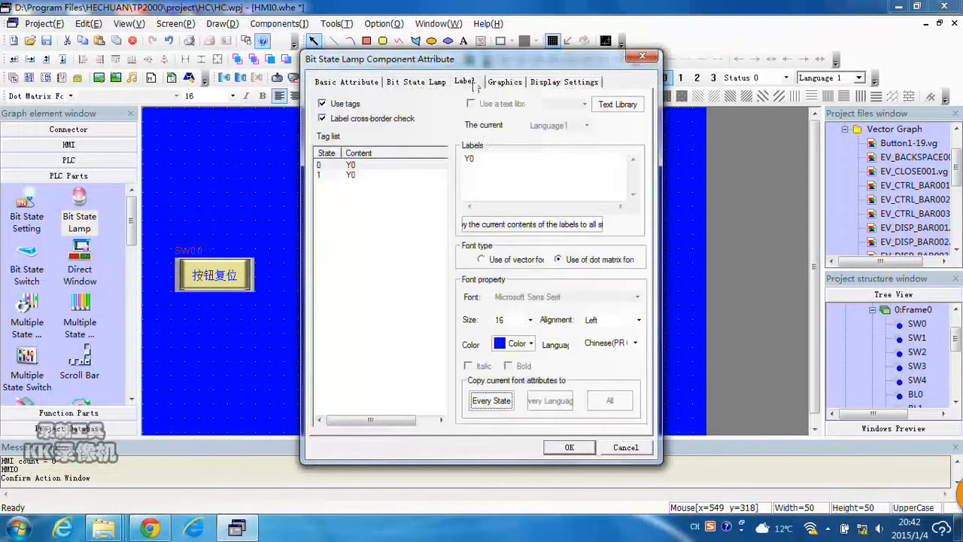
pyautogui.doubleClick(472, 158)
pyautogui.write('3')
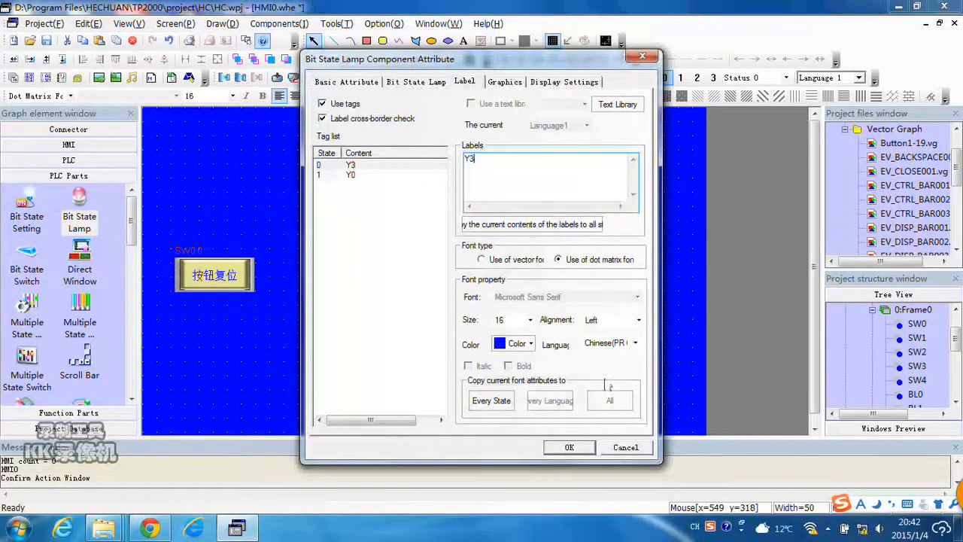
pyautogui.press('Return')
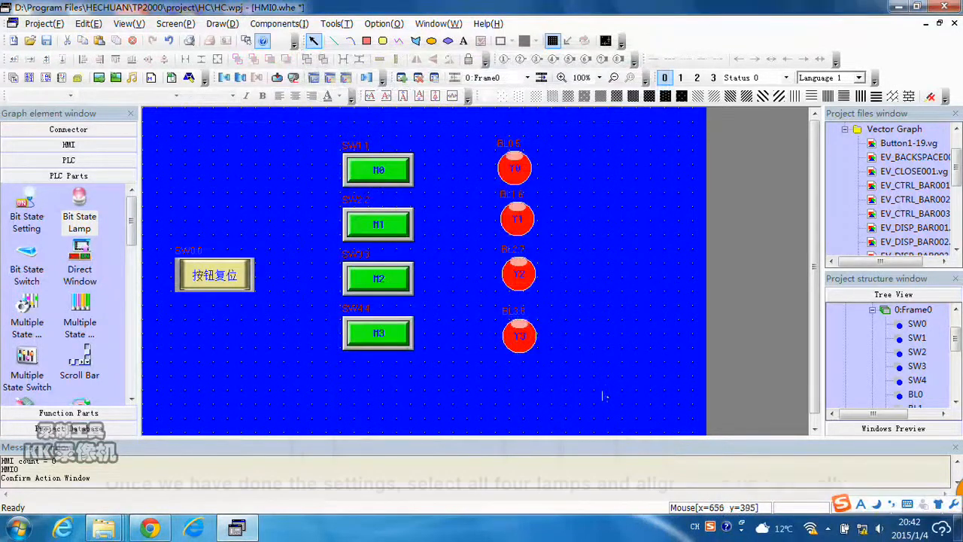
# Select the four lamps and align their vertical midlines.
pyautogui.moveTo(588, 392); pyautogui.dragTo(480, 133)
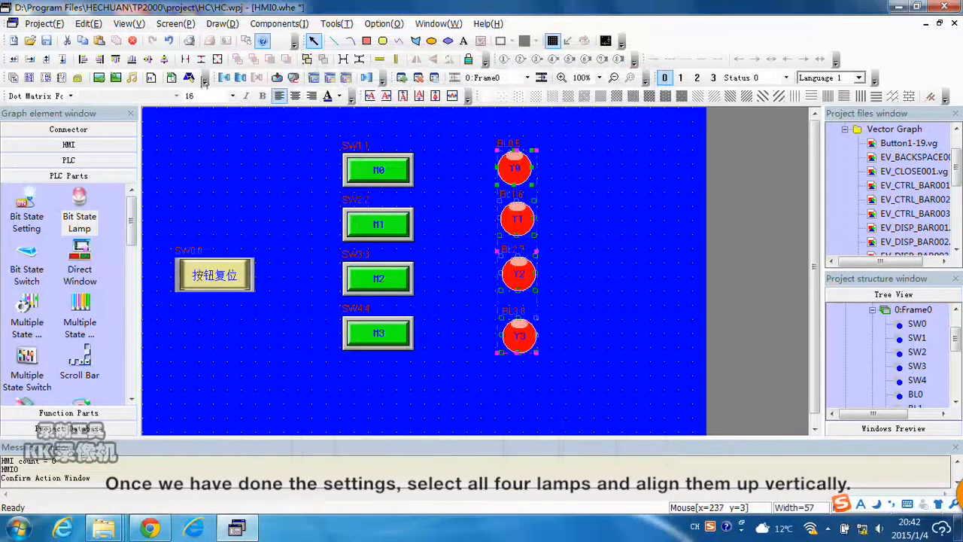
pyautogui.click(240, 77)
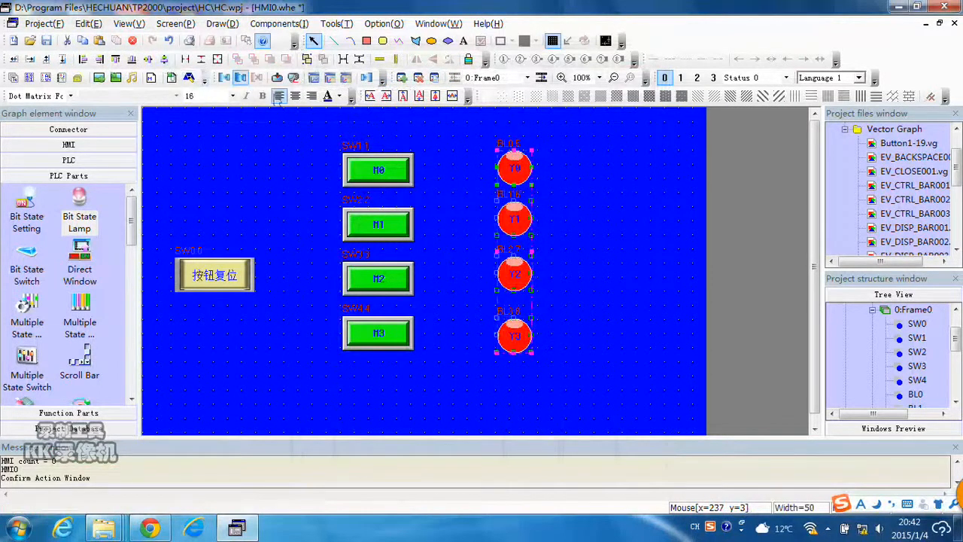
pyautogui.click(569, 384)
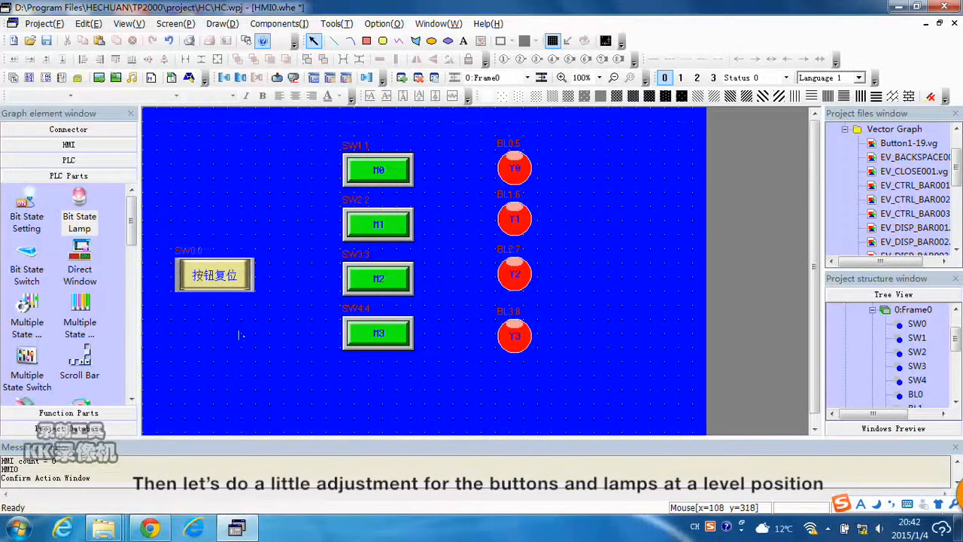
# Select the M3 switch and Y3 lamp together and align them on a common horizontal midline.
pyautogui.moveTo(567, 368); pyautogui.dragTo(325, 322)
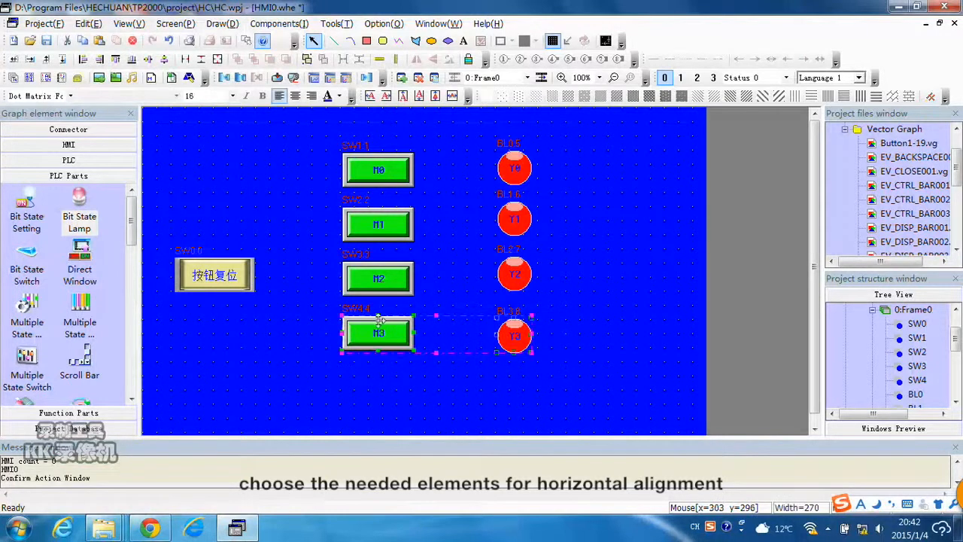
pyautogui.click(149, 60)
pyautogui.click(633, 331)
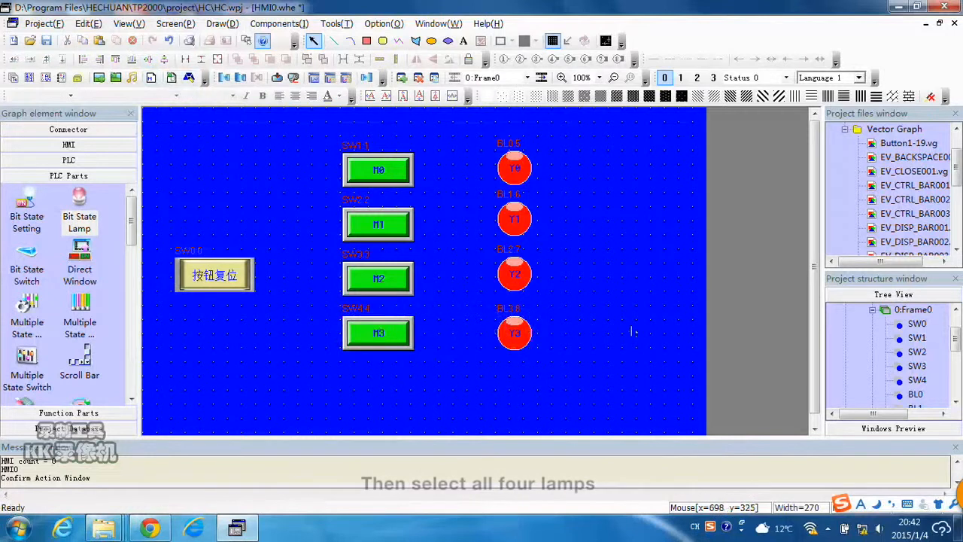
# Select the M0 switch and Y0 lamp together and align them on a common horizontal midline.
pyautogui.moveTo(590, 197); pyautogui.dragTo(300, 132)
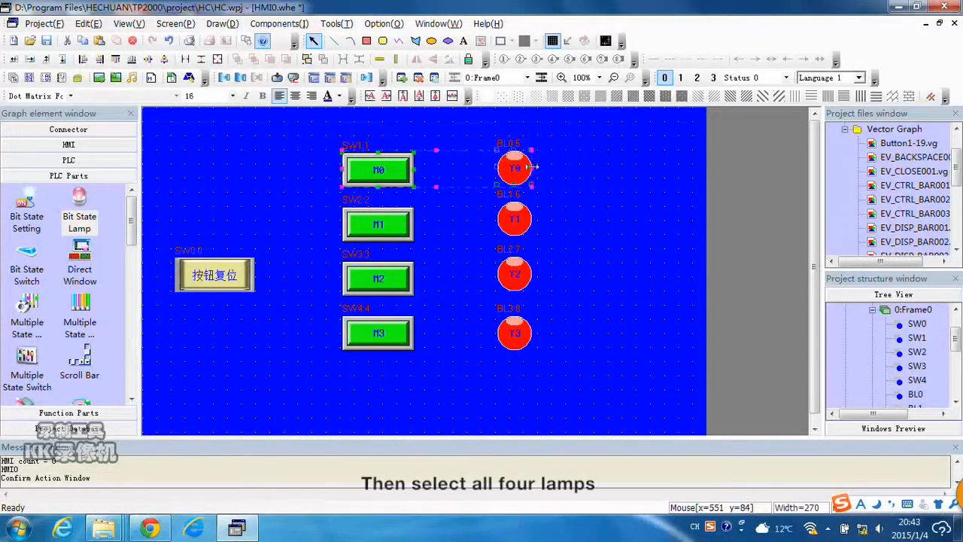
pyautogui.click(149, 60)
pyautogui.click(598, 215)
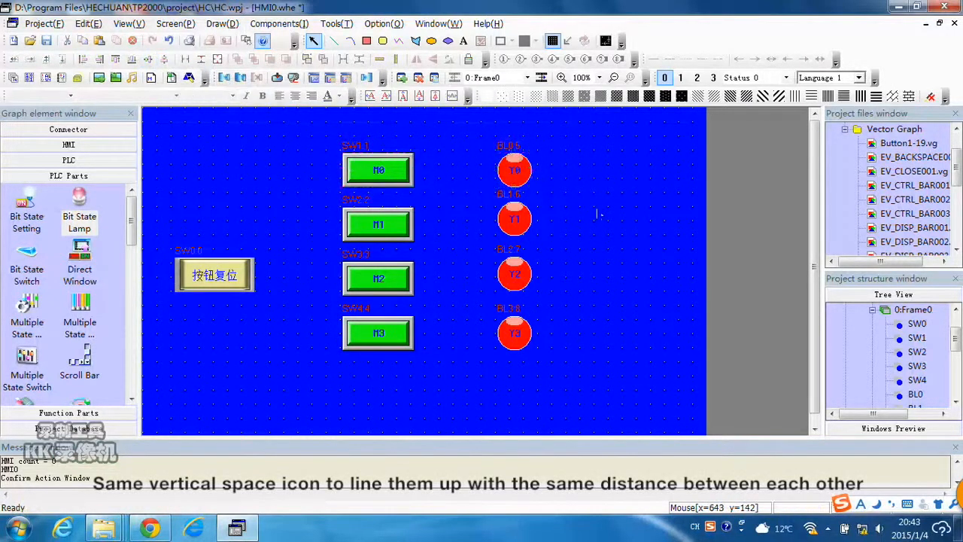
# Select the four lamps and space them evenly in the vertical direction.
pyautogui.moveTo(550, 343); pyautogui.dragTo(472, 140)
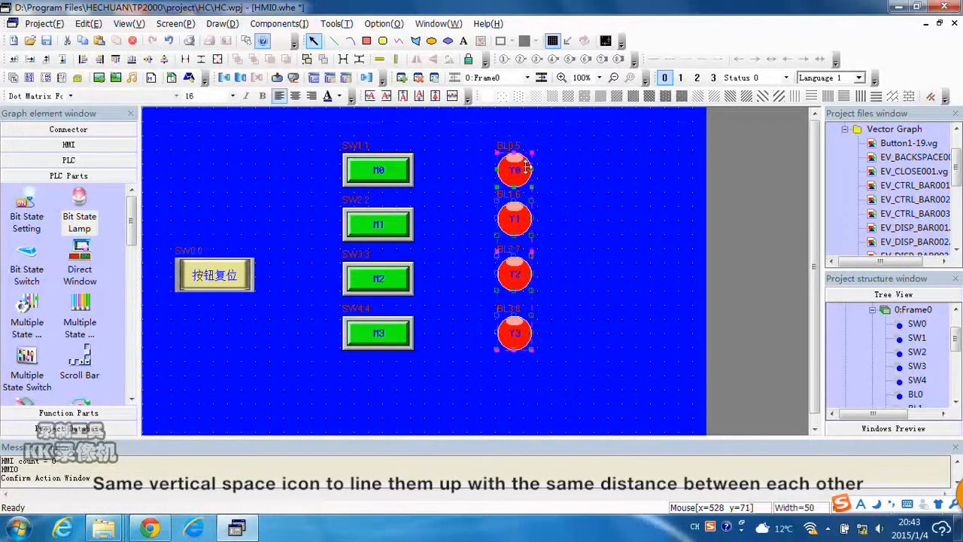
pyautogui.click(360, 63)
pyautogui.click(591, 210)
# Place a Number Input component on the screen to the right of the Y0 lamp.
pyautogui.moveTo(132, 234); pyautogui.dragTo(116, 331)
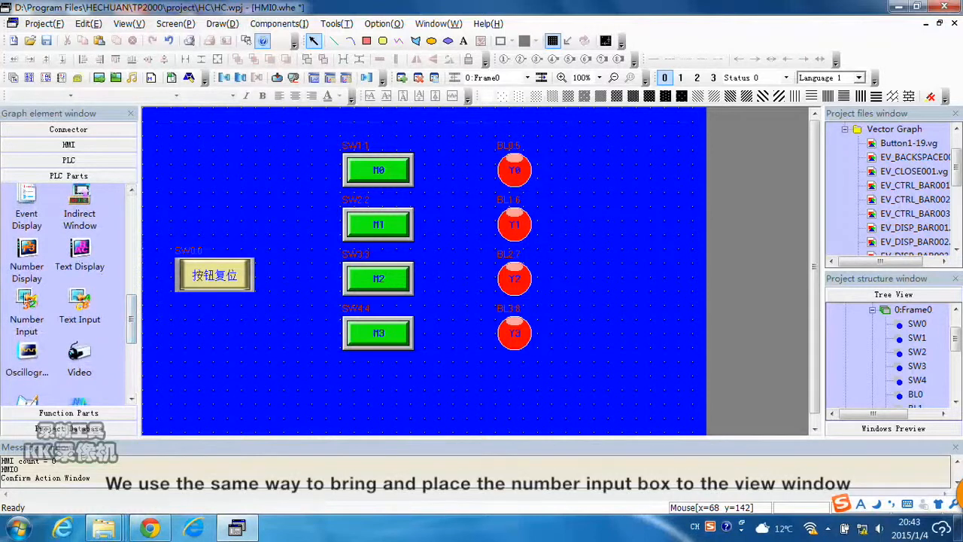
pyautogui.moveTo(27, 307); pyautogui.dragTo(166, 269)
pyautogui.click(602, 178)
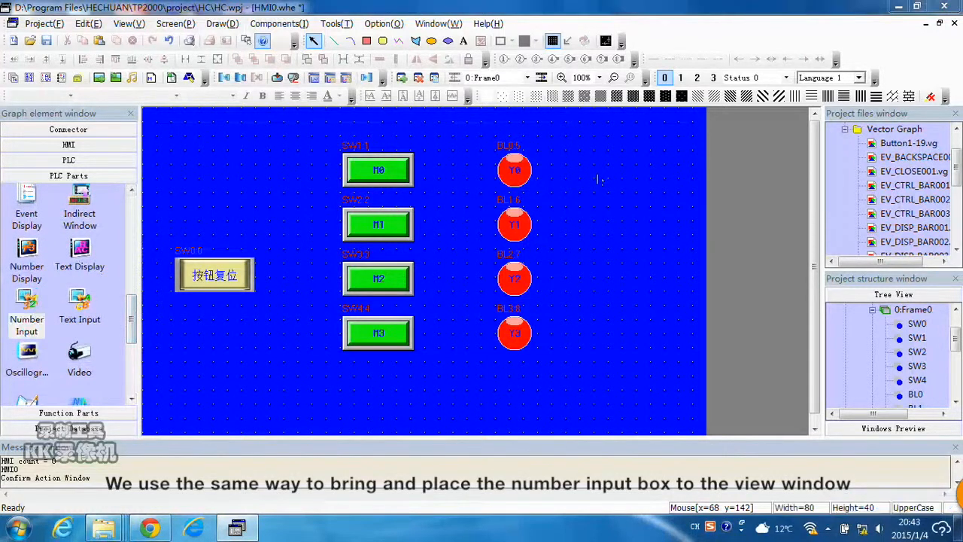
pyautogui.moveTo(476, 56); pyautogui.dragTo(606, 49)
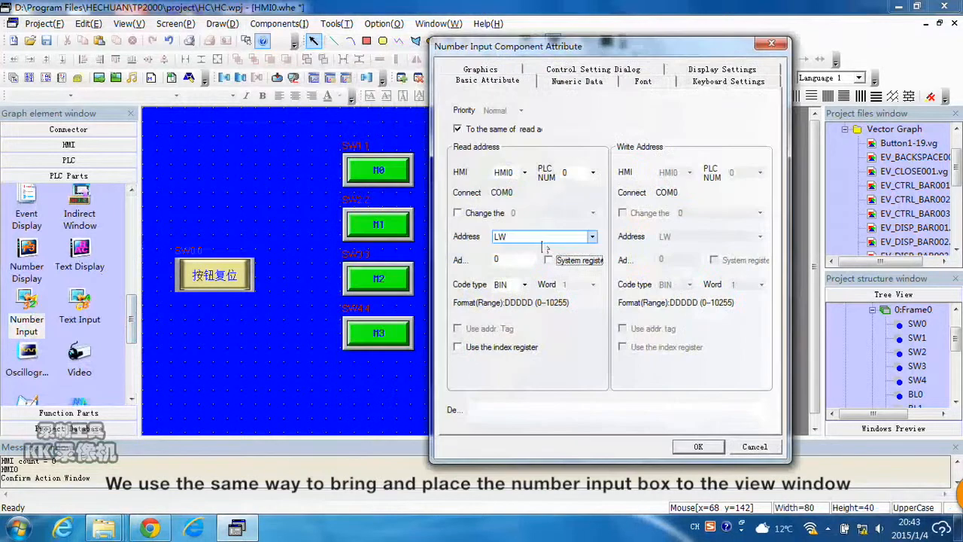
# Set the number input's read address type to D_word, giving address D0.
pyautogui.click(586, 237)
pyautogui.scroll(-6, 538, 282)
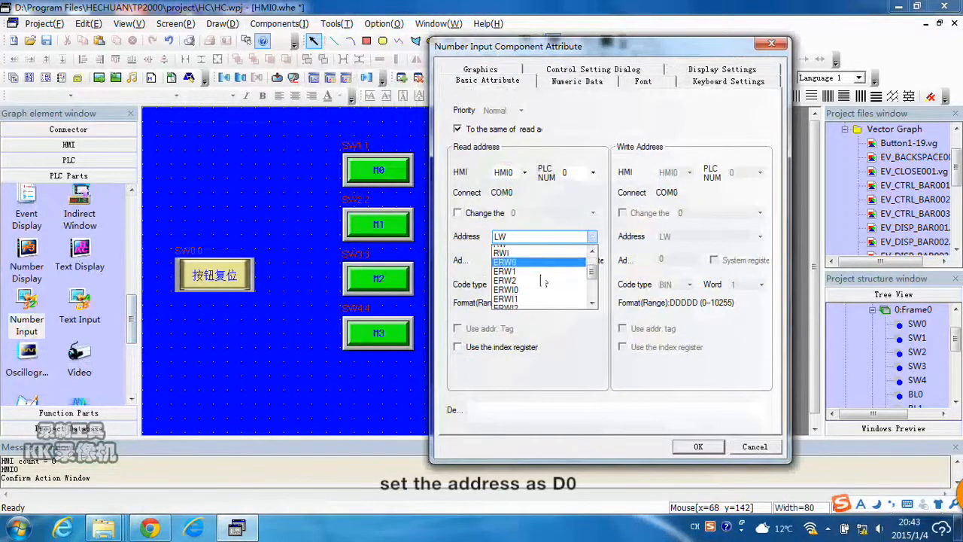
pyautogui.click(535, 304)
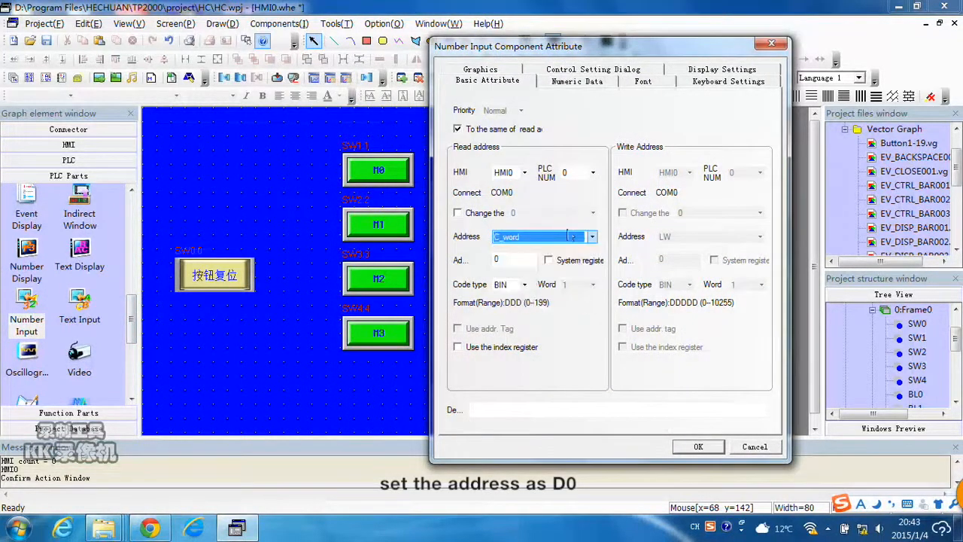
pyautogui.click(568, 238)
pyautogui.click(538, 272)
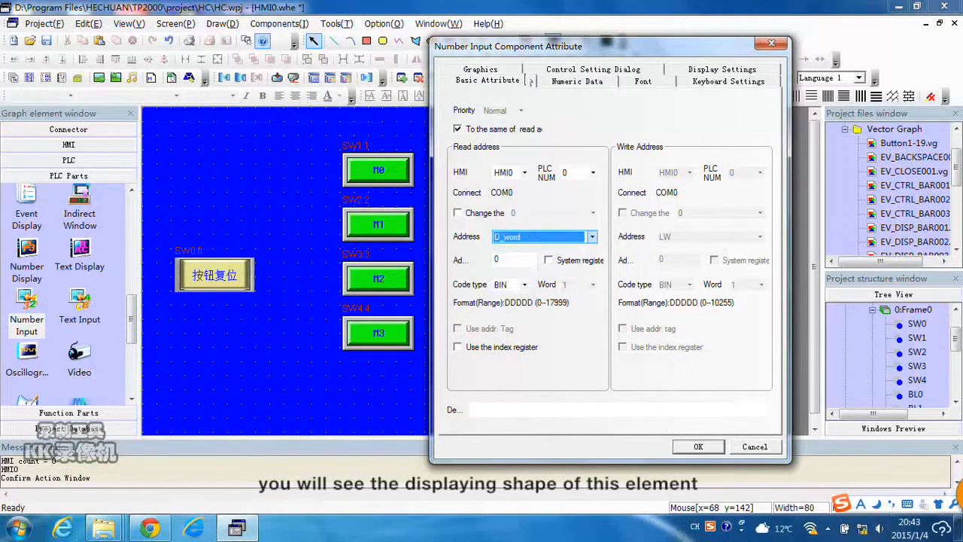
# Set the number input's data type to unsigned int.
pyautogui.click(518, 72)
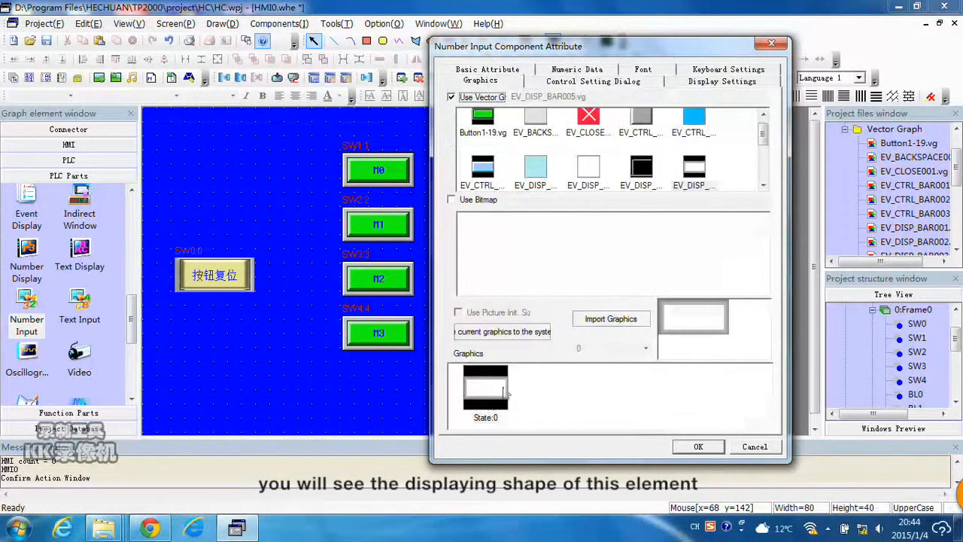
pyautogui.click(576, 69)
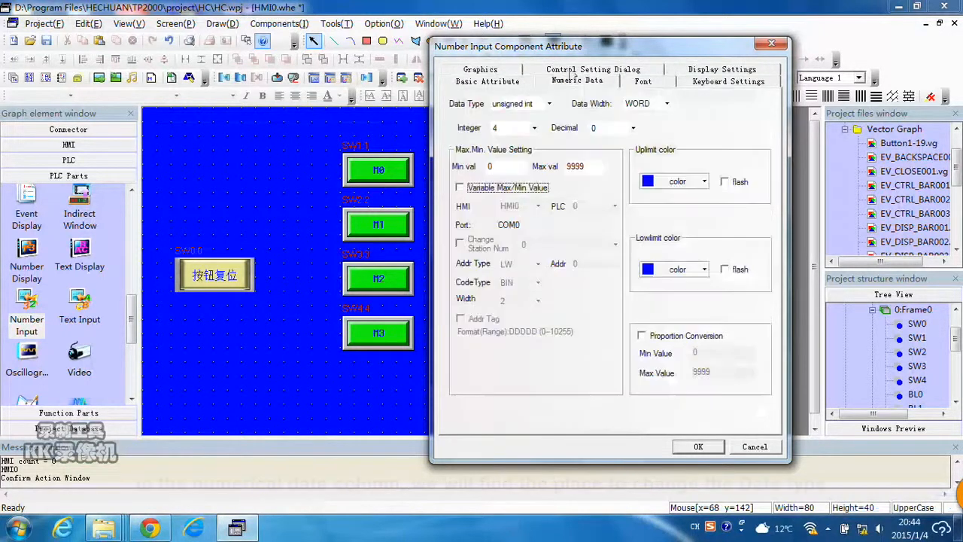
pyautogui.click(548, 104)
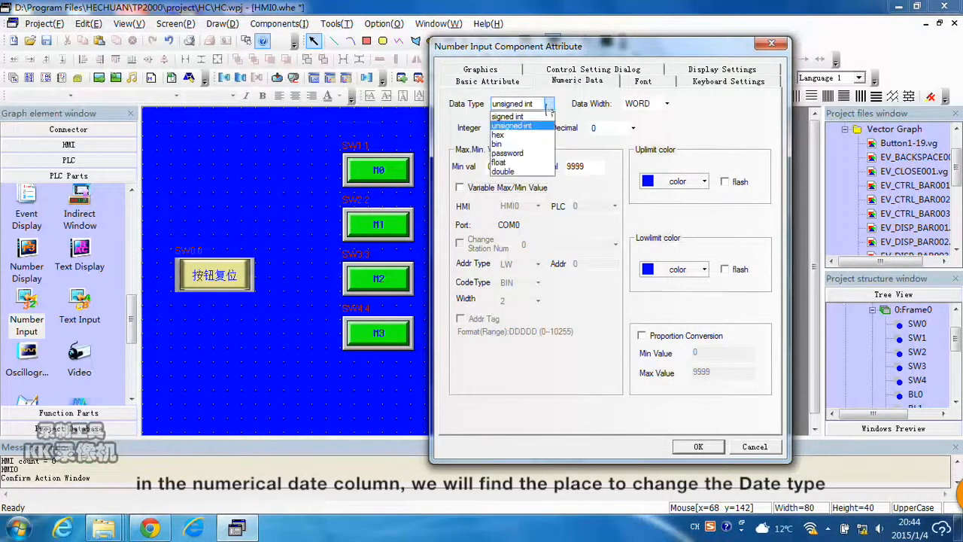
pyautogui.click(592, 147)
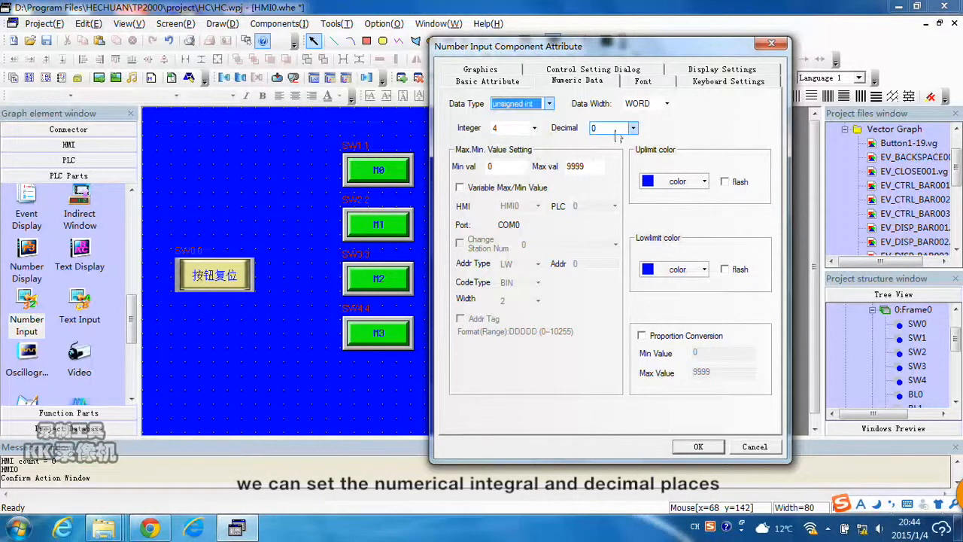
# Set the number input's font colour to black and confirm the attribute dialog.
pyautogui.click(654, 83)
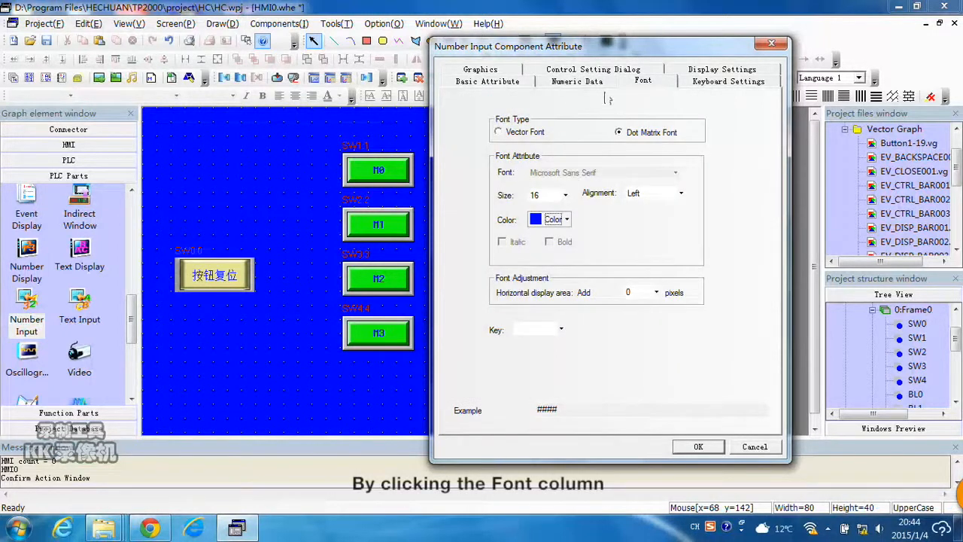
pyautogui.click(569, 221)
pyautogui.click(535, 255)
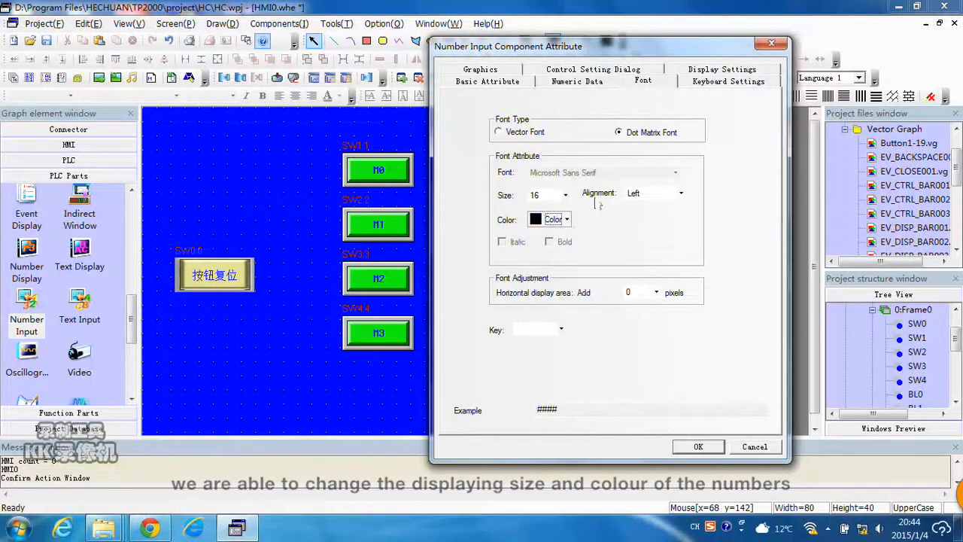
pyautogui.click(689, 73)
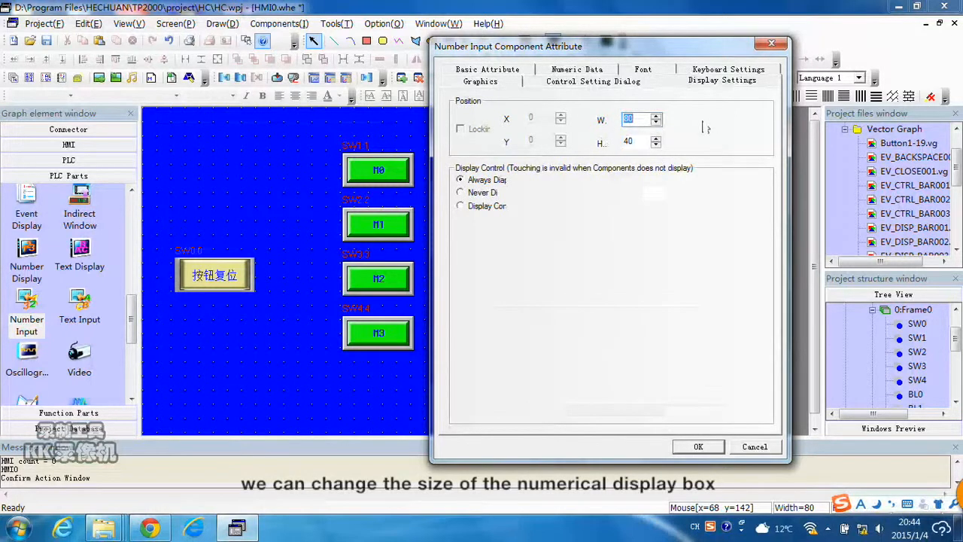
pyautogui.click(743, 70)
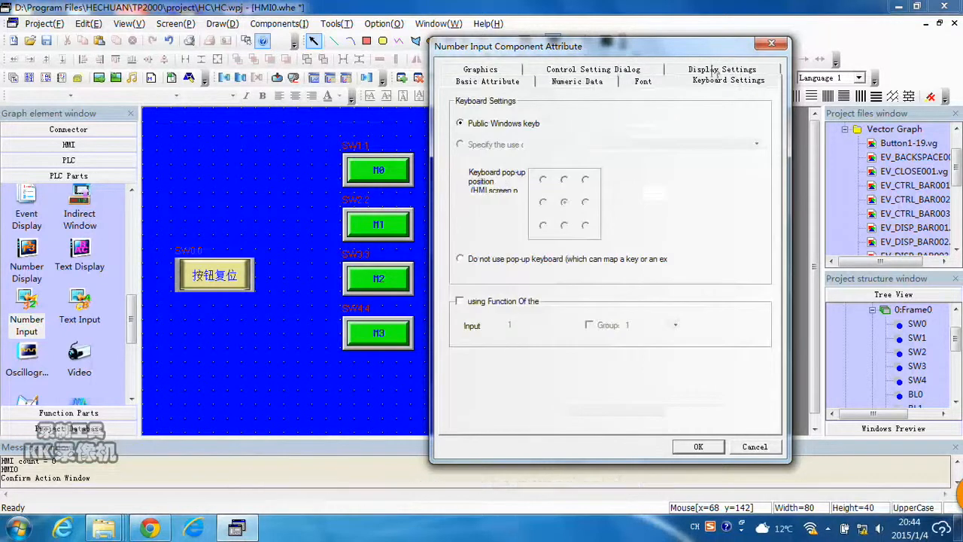
pyautogui.click(698, 447)
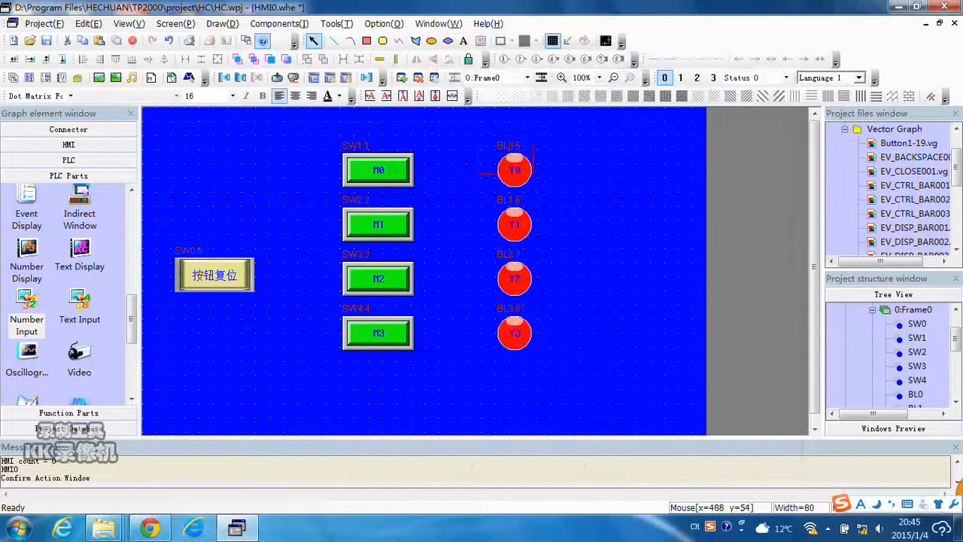
# Copy the number input and paste three copies beside the Y1, Y2 and Y3 lamps.
pyautogui.click(603, 150)
pyautogui.hotkey('ctrl', 'c')
pyautogui.hotkey('ctrl', 'v')
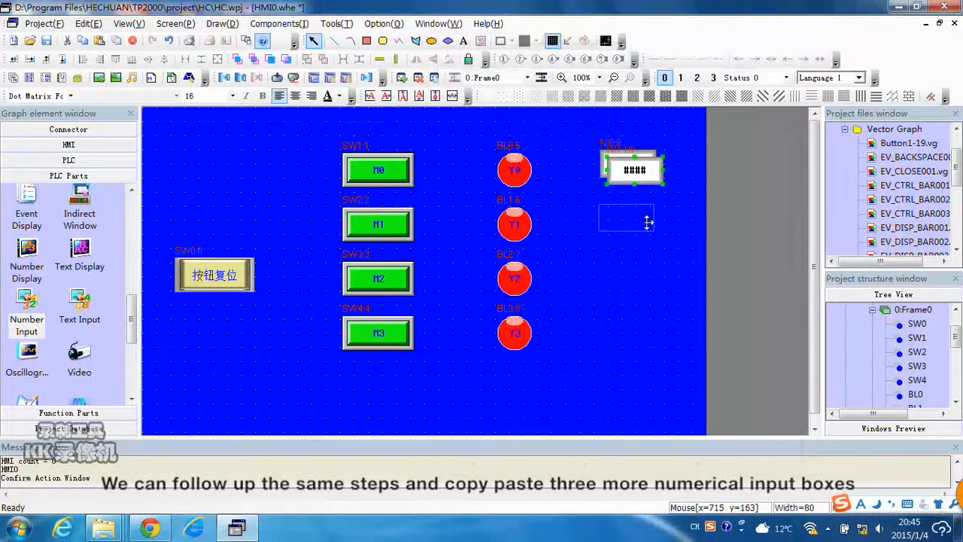
pyautogui.click(666, 249)
pyautogui.hotkey('ctrl', 'v')
pyautogui.click(647, 275)
pyautogui.hotkey('ctrl', 'v')
pyautogui.click(645, 325)
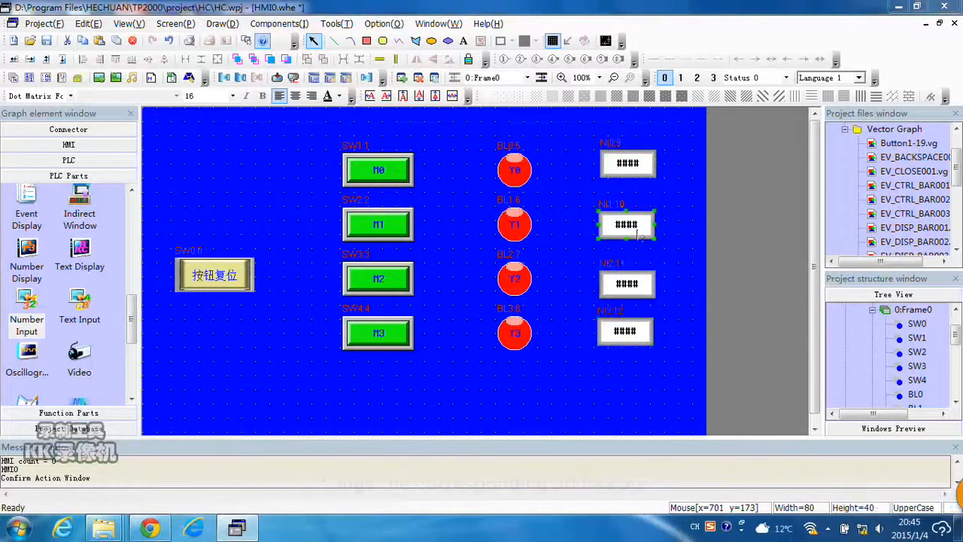
# Open the second number input's attributes and confirm them.
pyautogui.doubleClick(638, 222)
pyautogui.press('Tab')
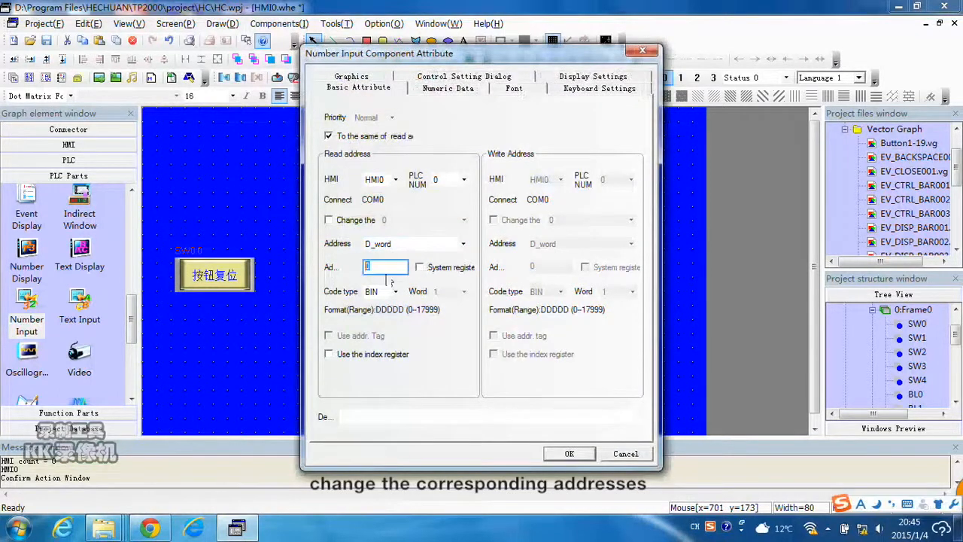
pyautogui.click(570, 453)
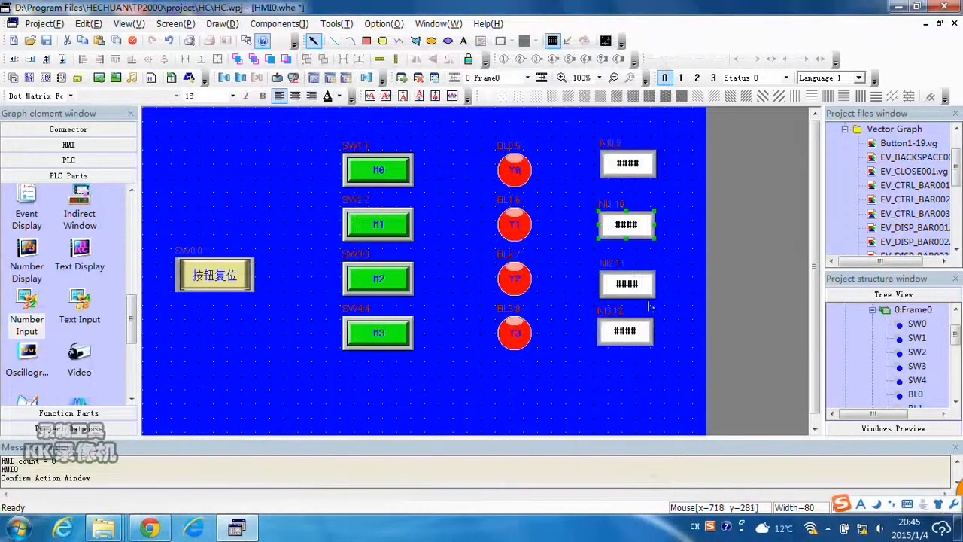
# Set the third number input's read address to D4 and confirm.
pyautogui.doubleClick(640, 291)
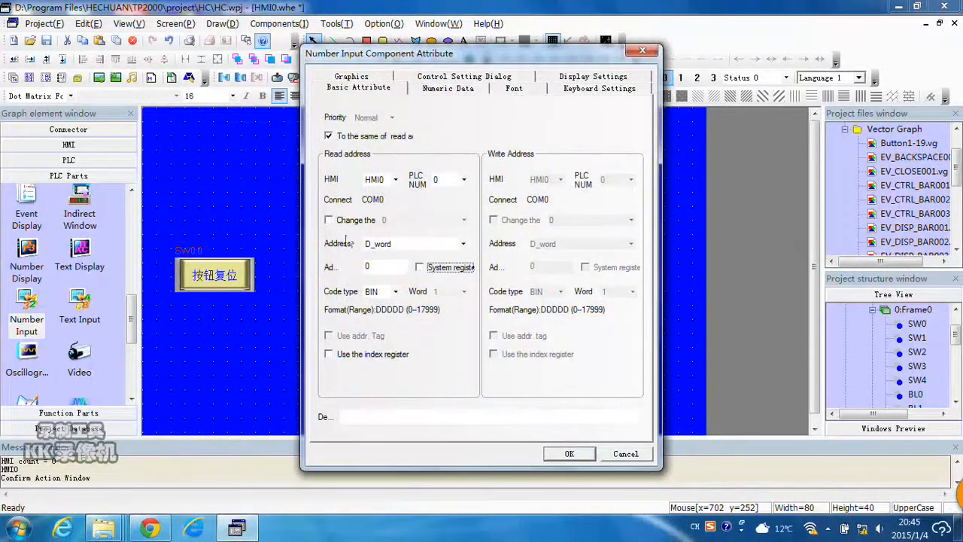
pyautogui.hotkey('shift', 'Tab')
pyautogui.write('4')
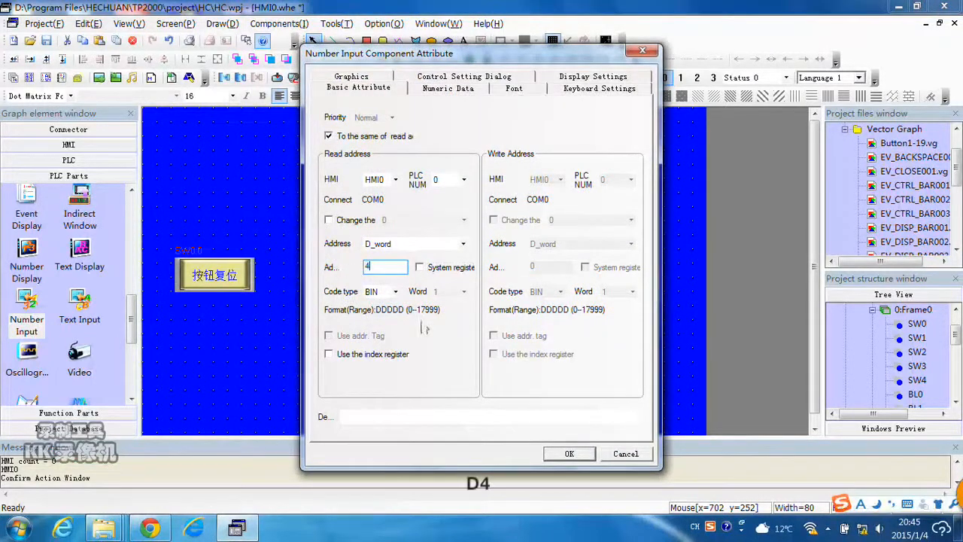
pyautogui.click(570, 454)
# Set the fourth number input's read address to D6 and confirm.
pyautogui.doubleClick(633, 340)
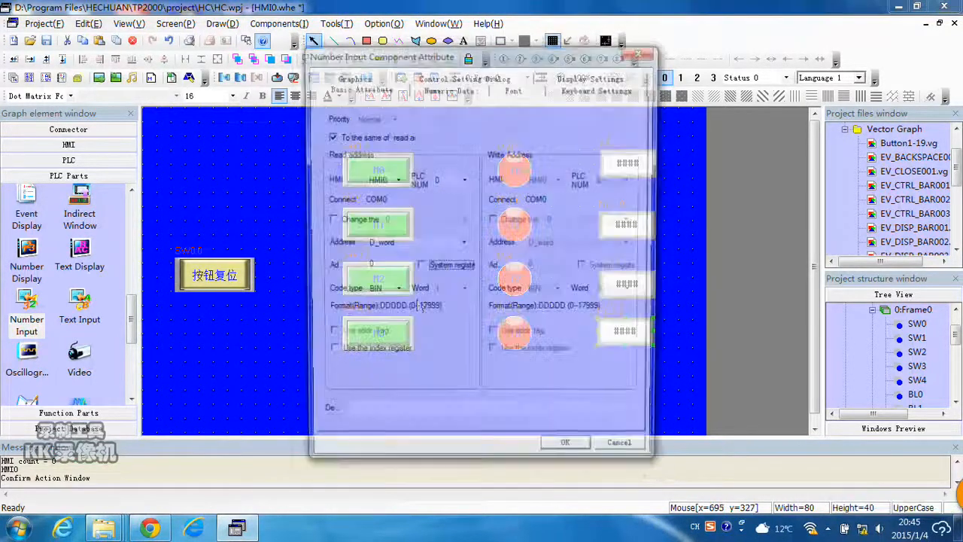
pyautogui.write('6')
pyautogui.press('Return')
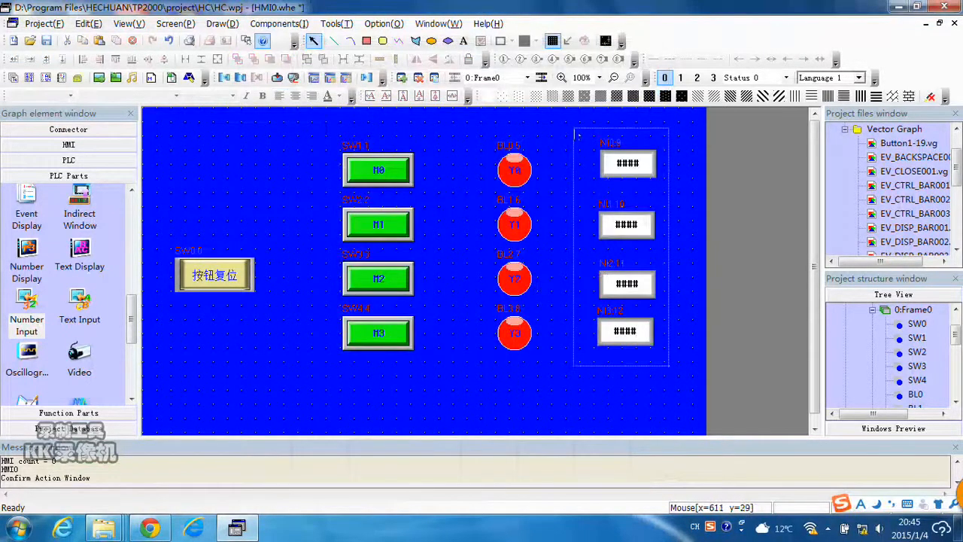
# Add a Date/Time component from Function Parts with the YY*MM*DD date format and confirm.
pyautogui.moveTo(577, 134); pyautogui.dragTo(577, 133)
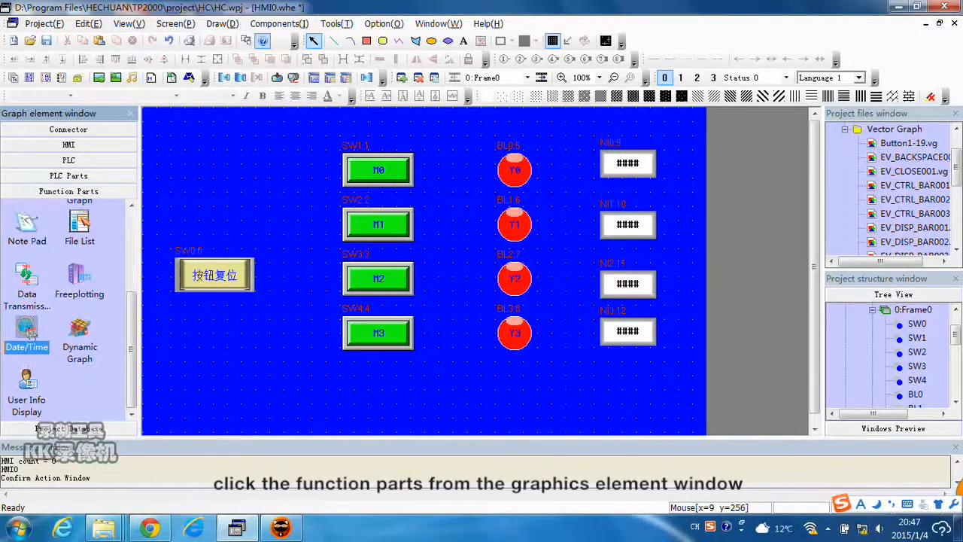
pyautogui.moveTo(30, 332); pyautogui.dragTo(324, 168)
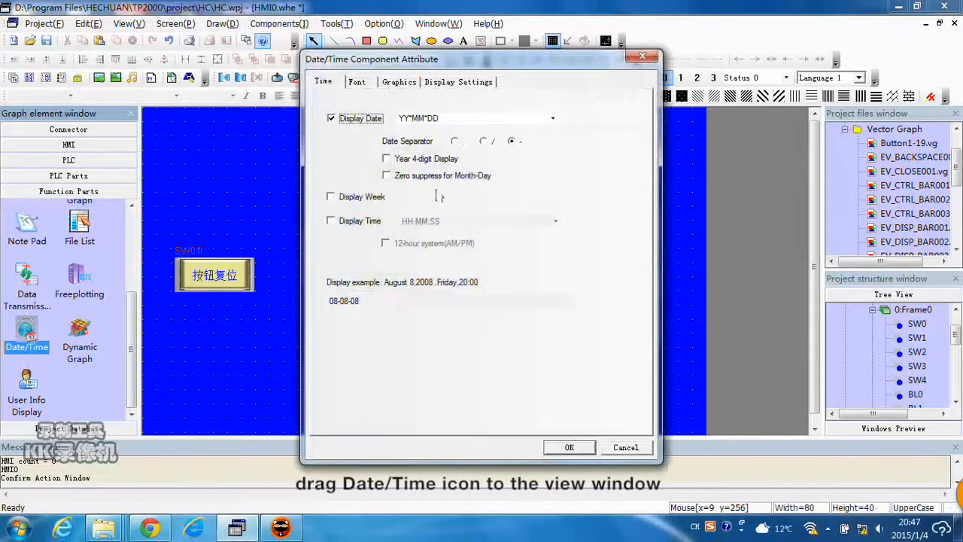
pyautogui.click(482, 120)
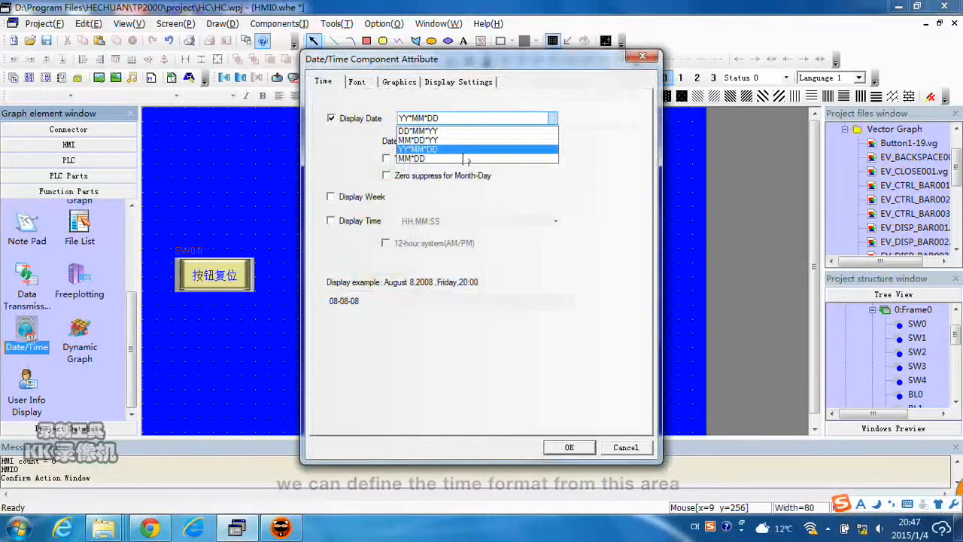
pyautogui.click(347, 108)
pyautogui.click(569, 448)
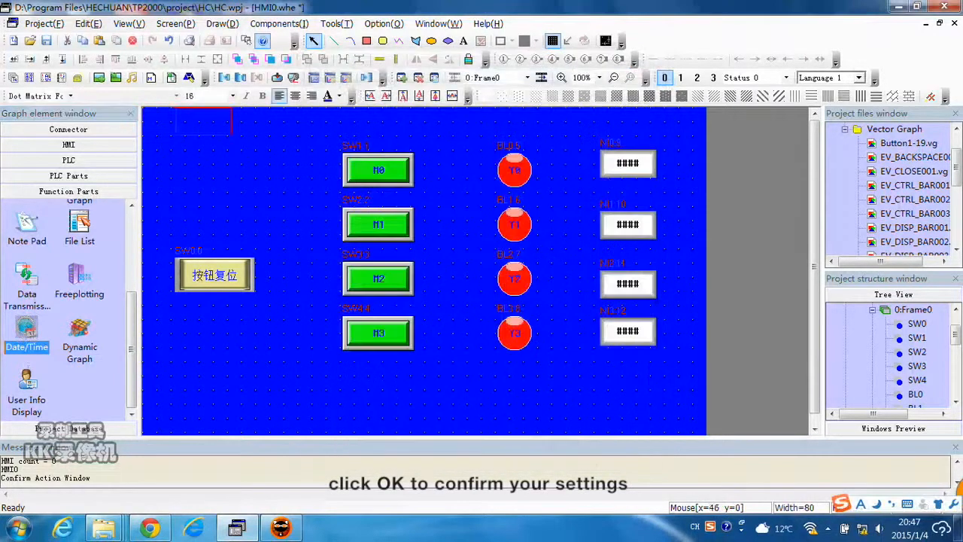
# Move the date/time box to the screen's upper right corner and reduce its height to about 27.
pyautogui.click(622, 108)
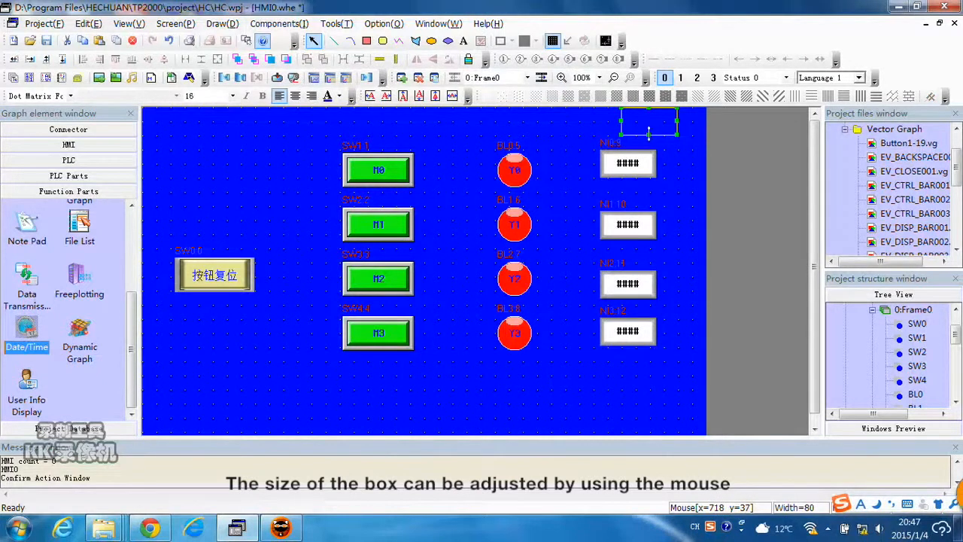
pyautogui.moveTo(650, 137); pyautogui.dragTo(650, 126)
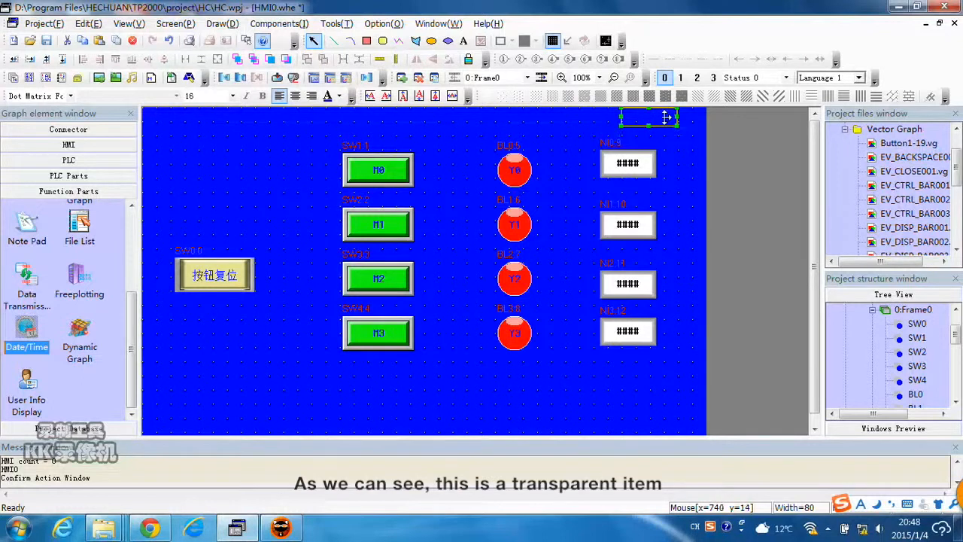
# Give the date box the EV_CTRL_BAR003 vector graphic background and center its text.
pyautogui.doubleClick(666, 117)
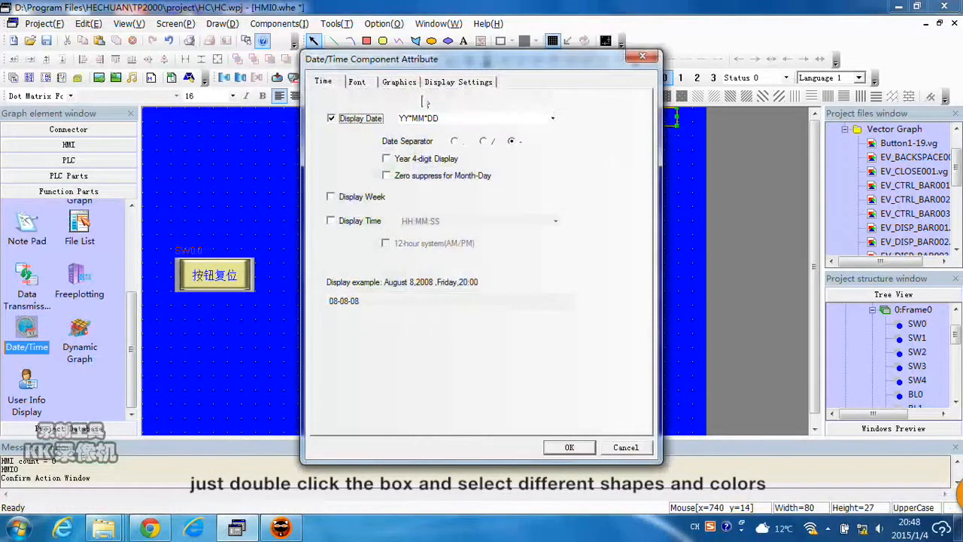
pyautogui.click(399, 82)
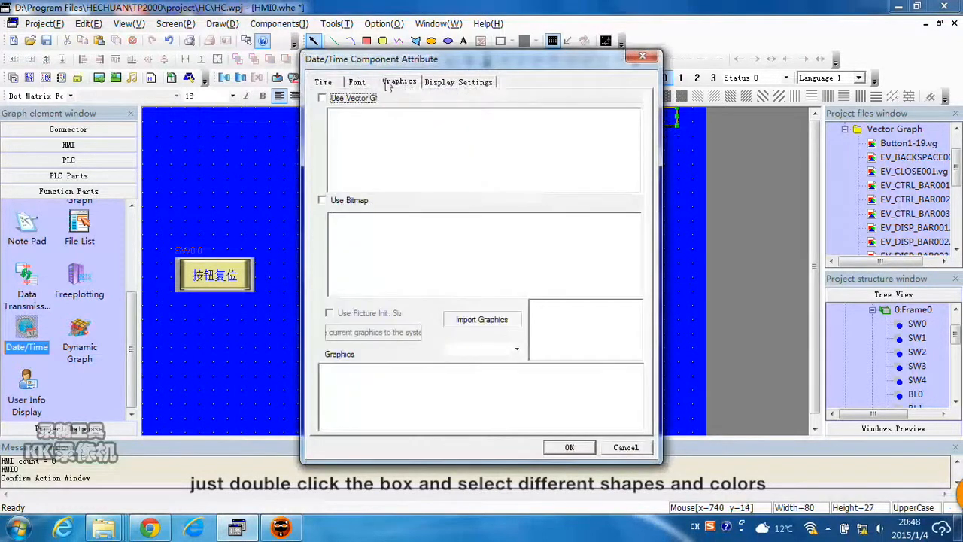
pyautogui.click(332, 102)
pyautogui.click(354, 175)
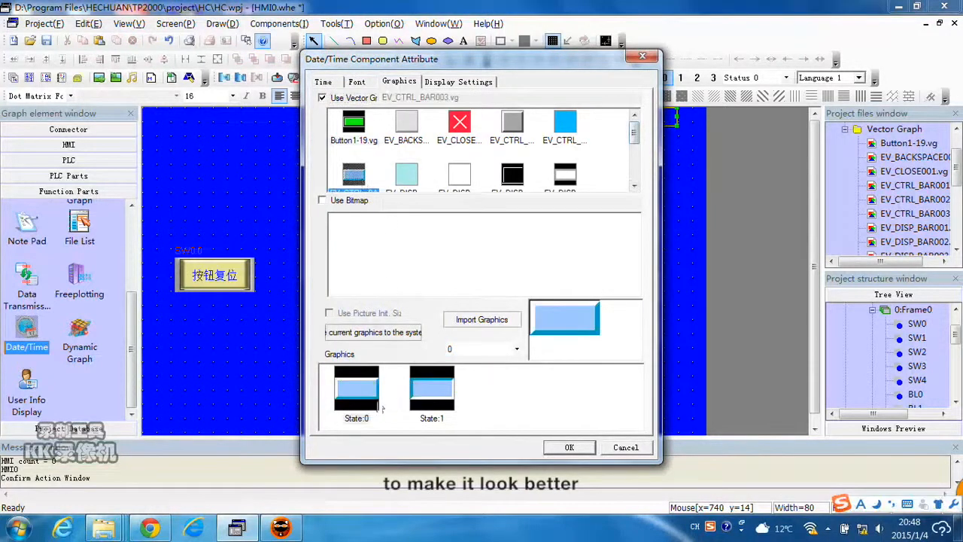
pyautogui.click(357, 388)
pyautogui.click(570, 448)
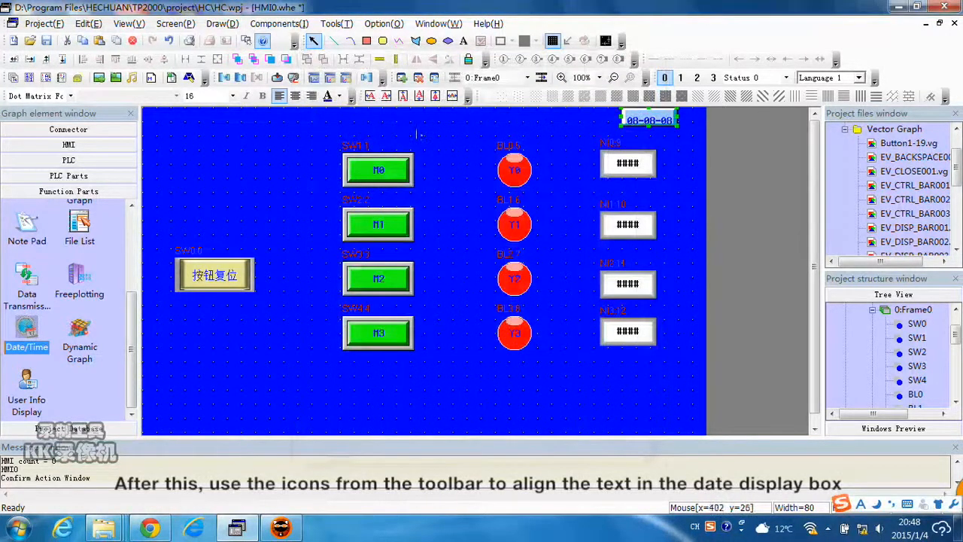
pyautogui.click(437, 96)
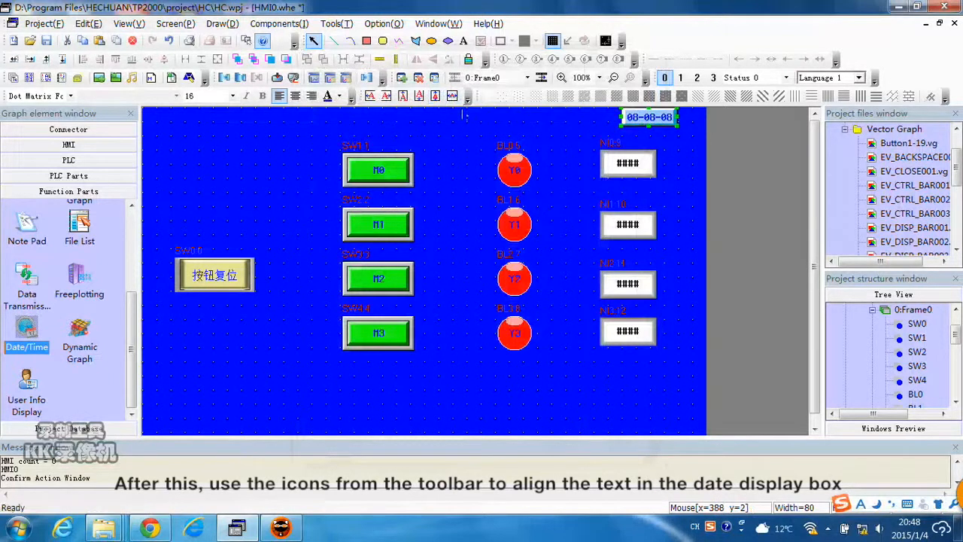
pyautogui.click(658, 144)
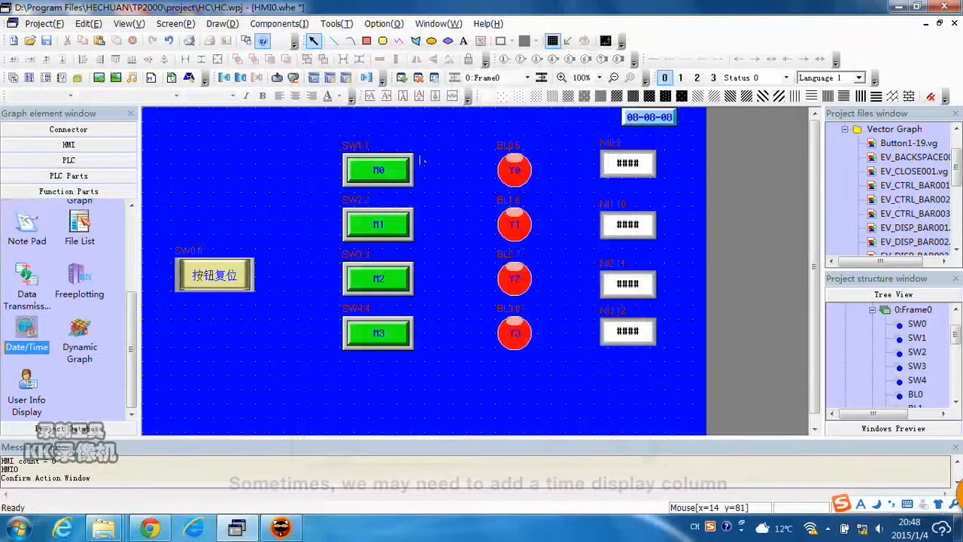
# Copy the date box and paste the copy directly below the original in the upper right corner.
pyautogui.click(666, 117)
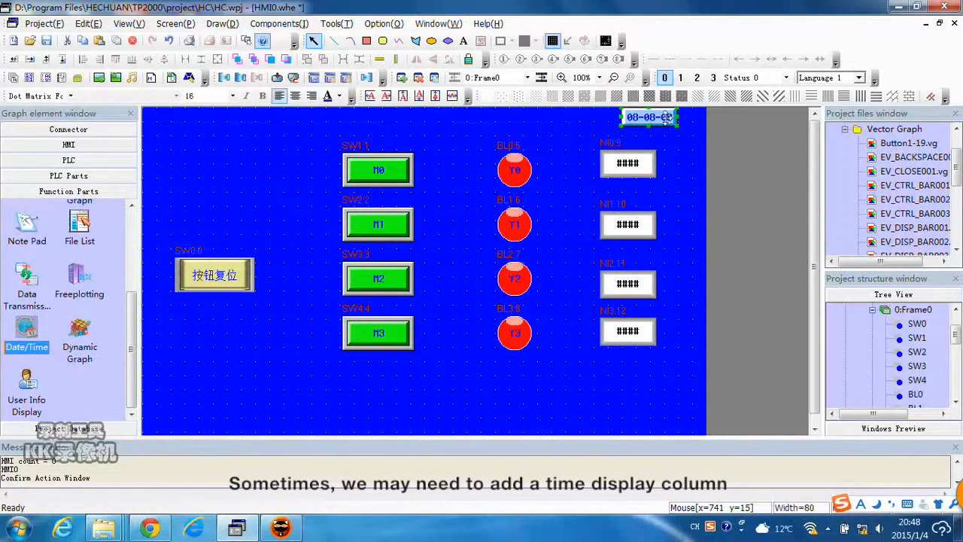
pyautogui.hotkey('ctrl', 'c')
pyautogui.hotkey('ctrl', 'v')
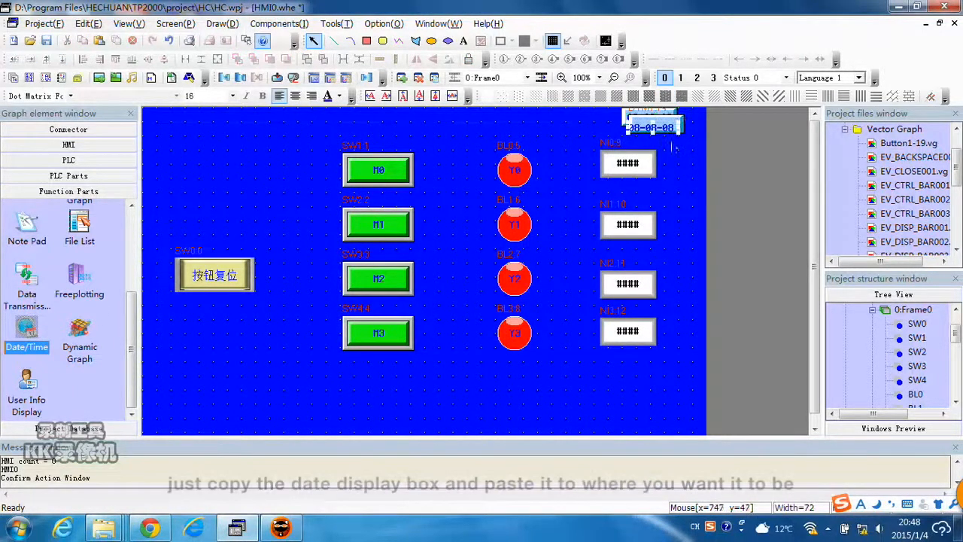
pyautogui.click(691, 136)
pyautogui.click(681, 125)
pyautogui.moveTo(682, 125); pyautogui.dragTo(675, 136)
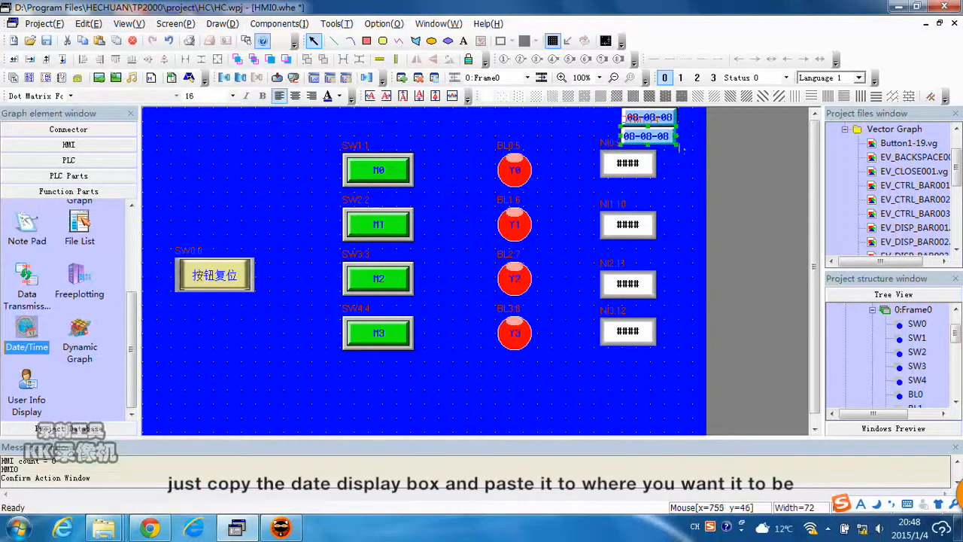
pyautogui.press('Right')
pyautogui.press('Up')
pyautogui.press('Right')
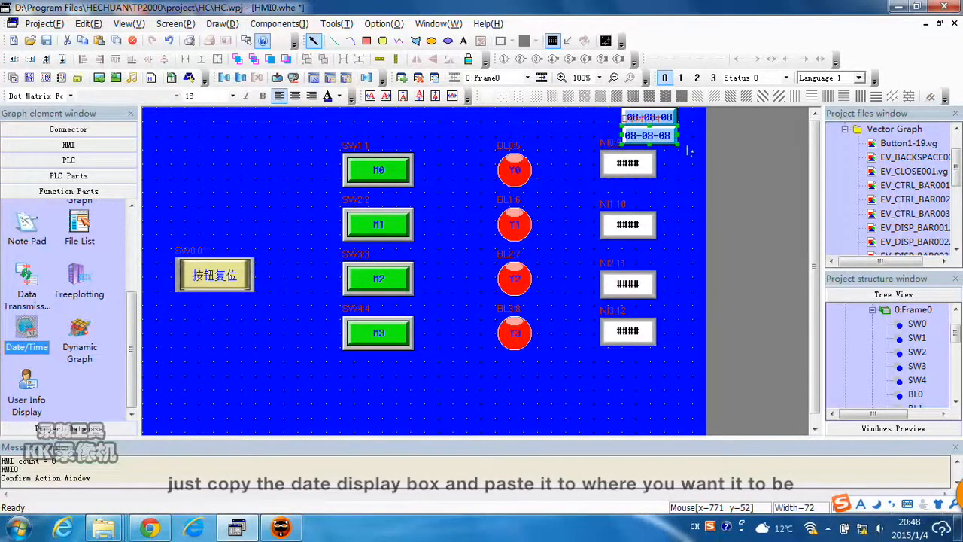
pyautogui.press('Up')
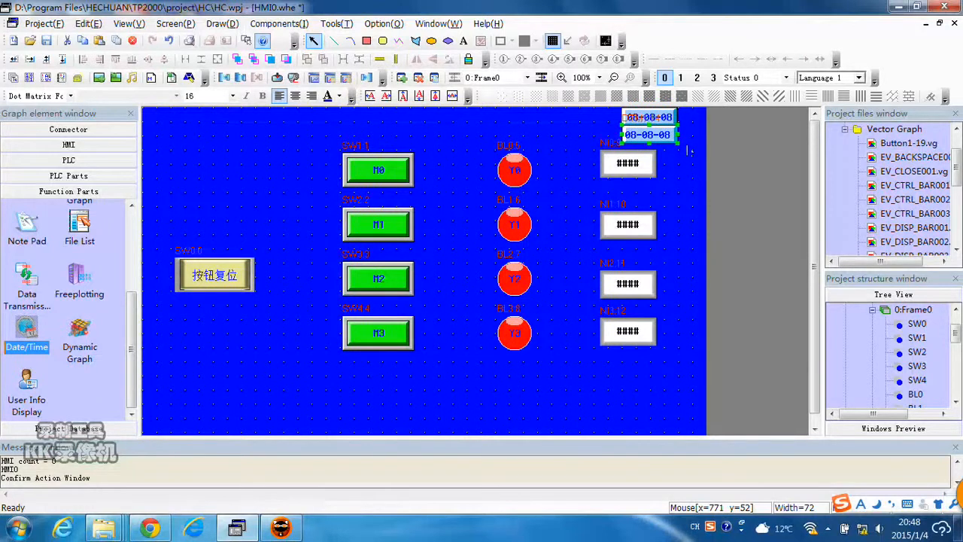
# Change the copied box to display only the time in HH:MM format and center its text.
pyautogui.doubleClick(649, 135)
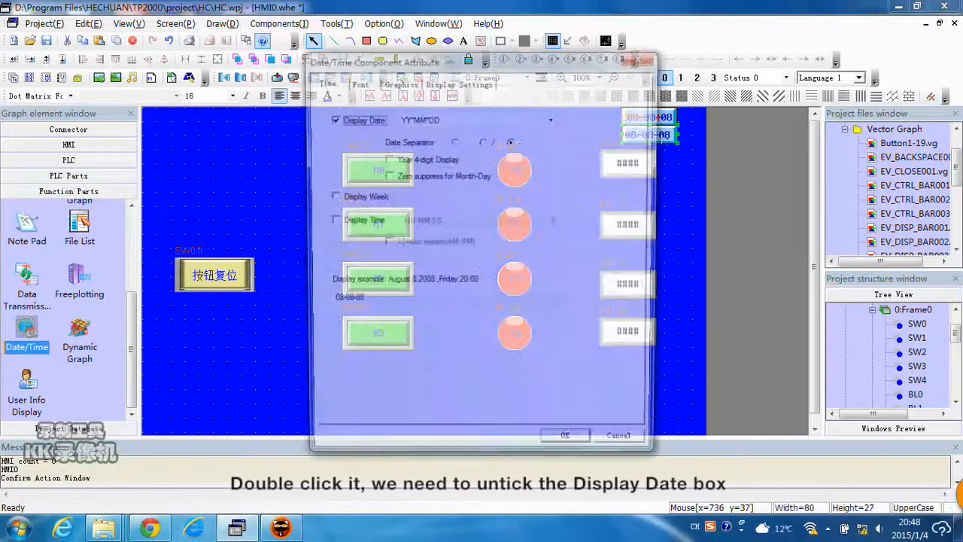
pyautogui.click(335, 121)
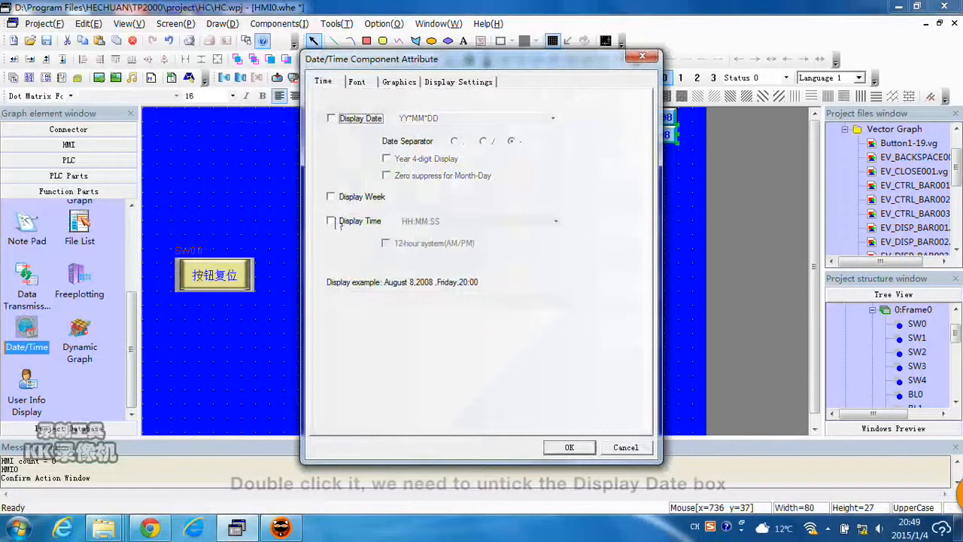
pyautogui.click(331, 220)
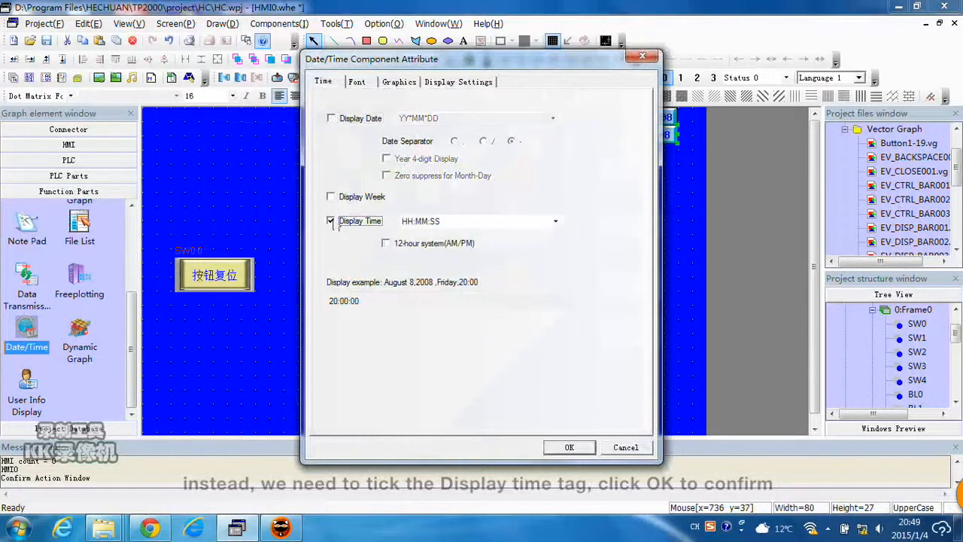
pyautogui.click(556, 224)
pyautogui.click(421, 244)
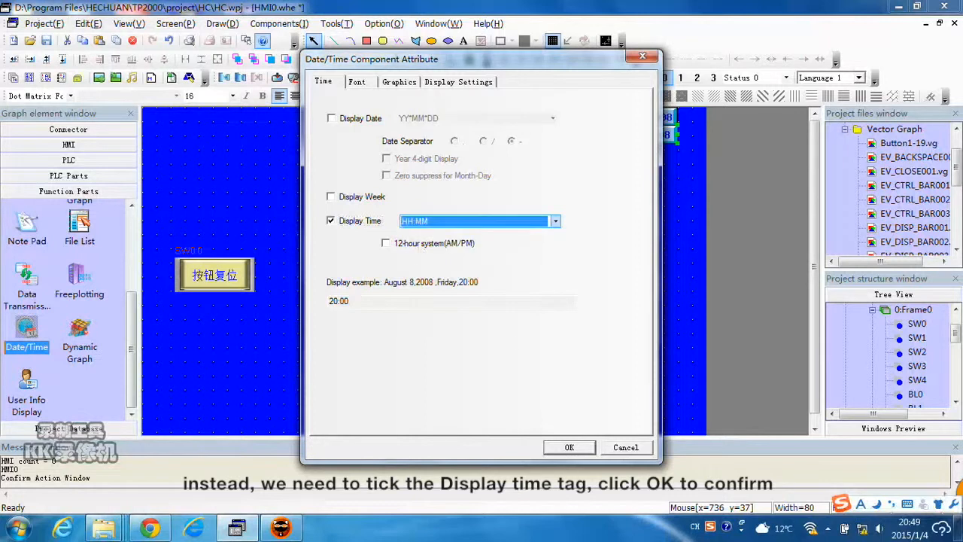
pyautogui.click(569, 448)
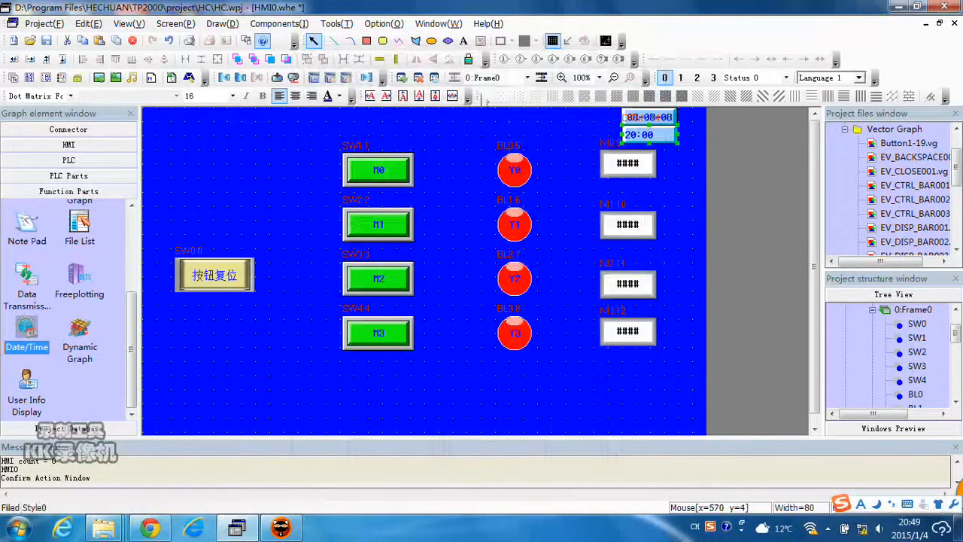
pyautogui.click(453, 97)
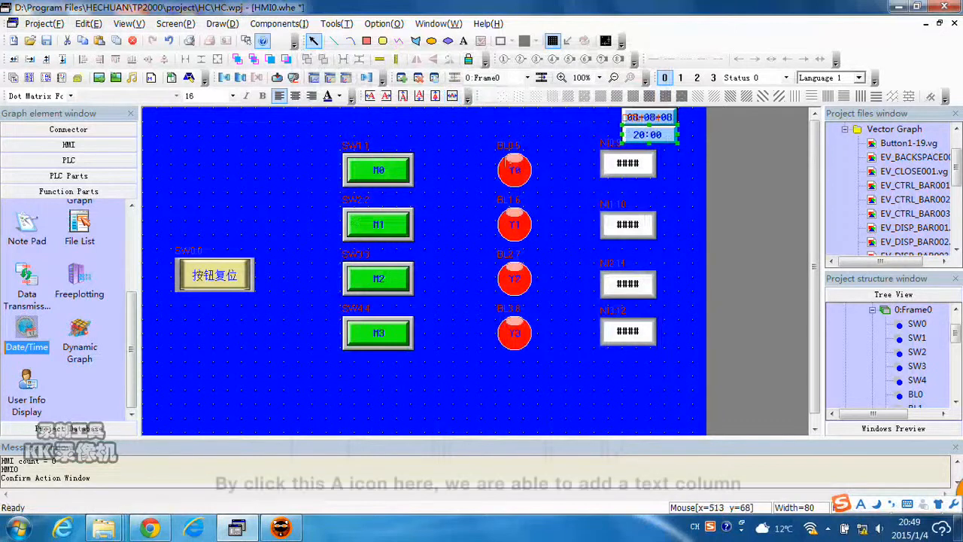
pyautogui.click(445, 137)
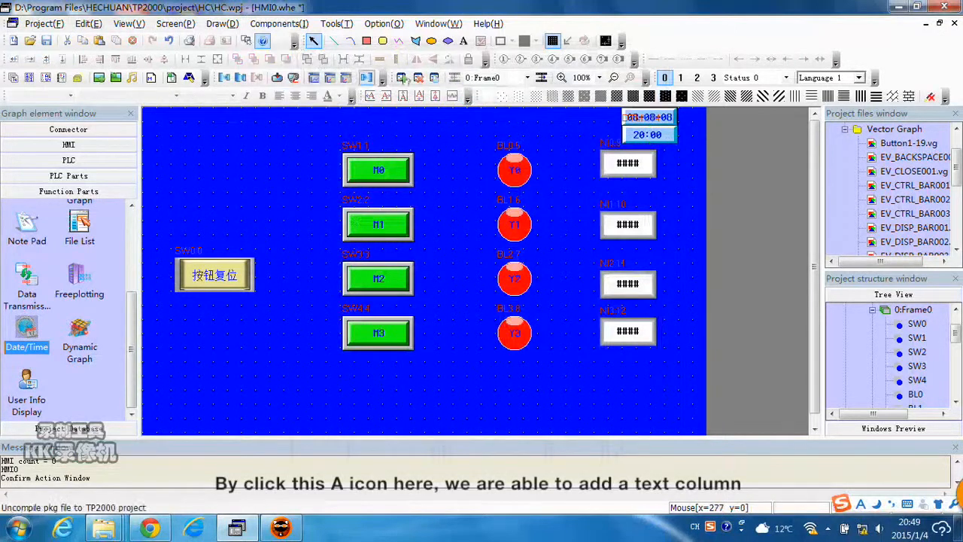
# Add a black, size 32 text label "TP2000案例" at the top center of the screen.
pyautogui.click(466, 43)
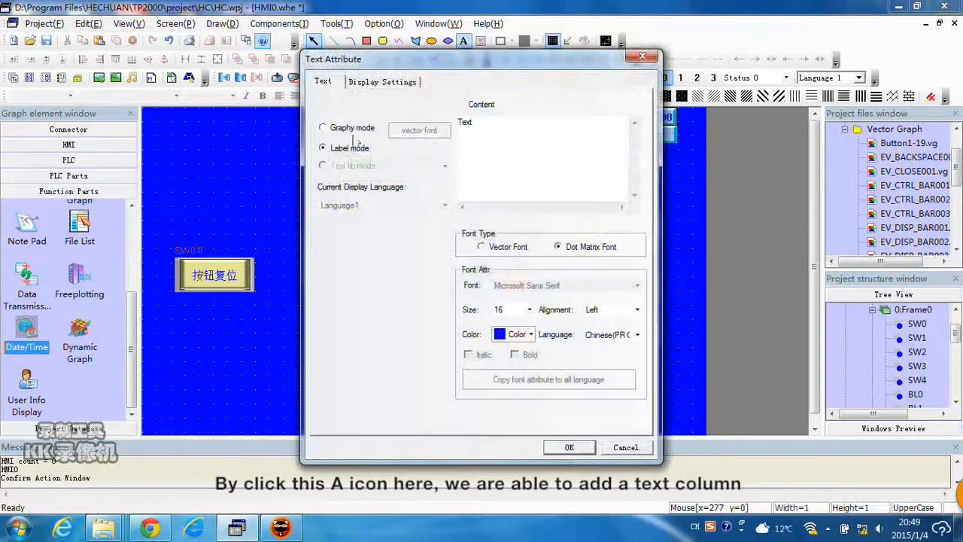
pyautogui.write('TP2')
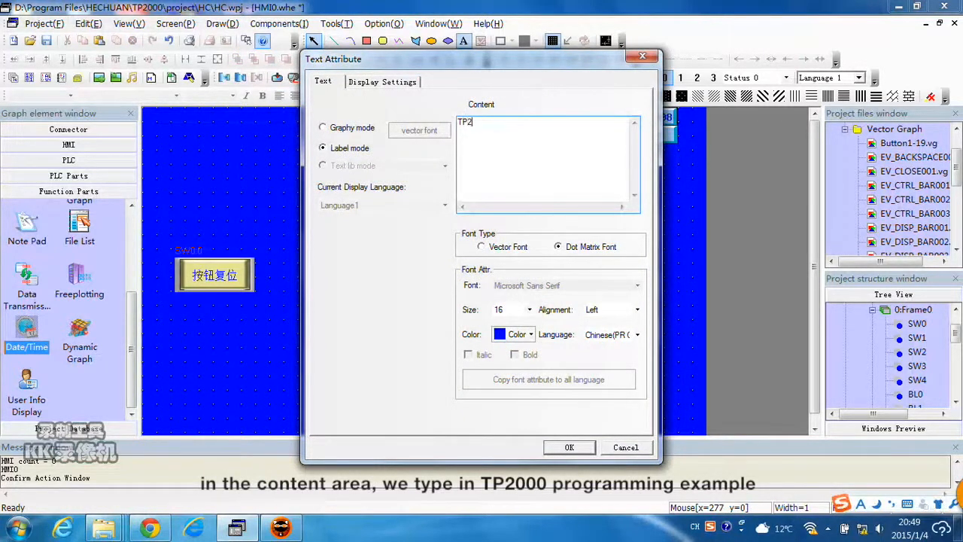
pyautogui.write('000anli')
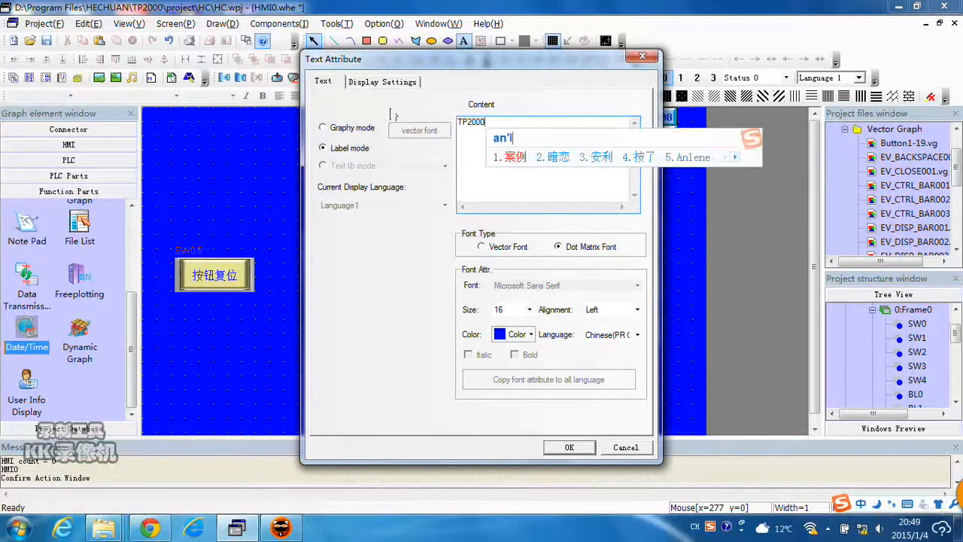
pyautogui.press('space')
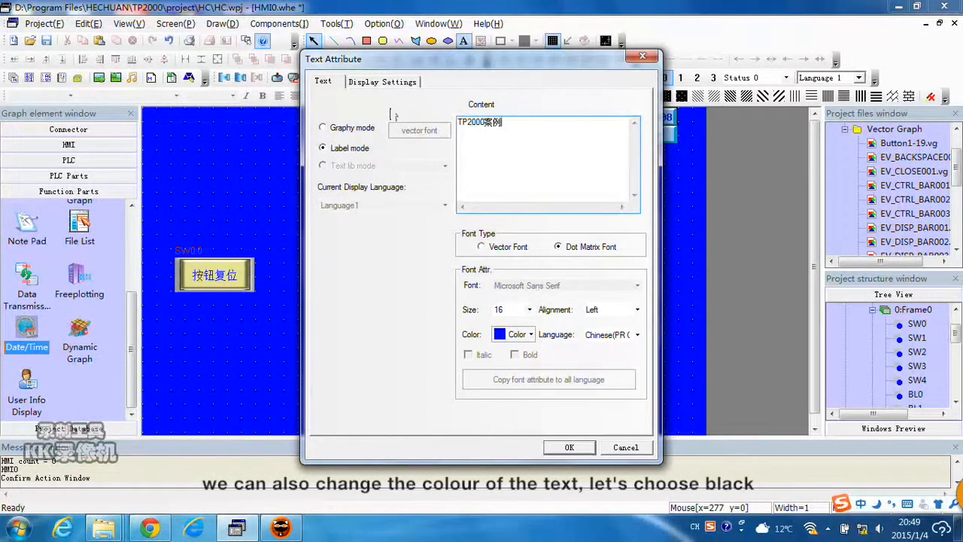
pyautogui.click(531, 334)
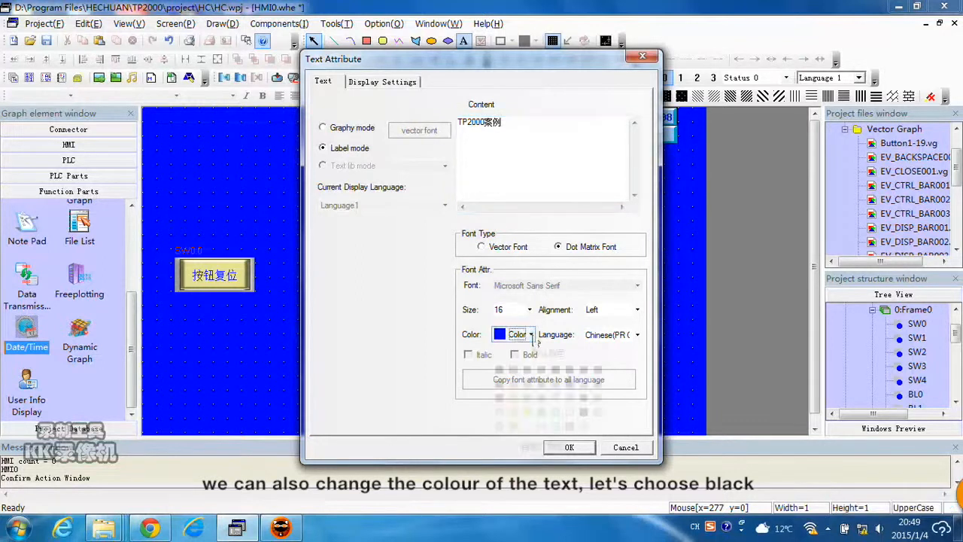
pyautogui.click(498, 370)
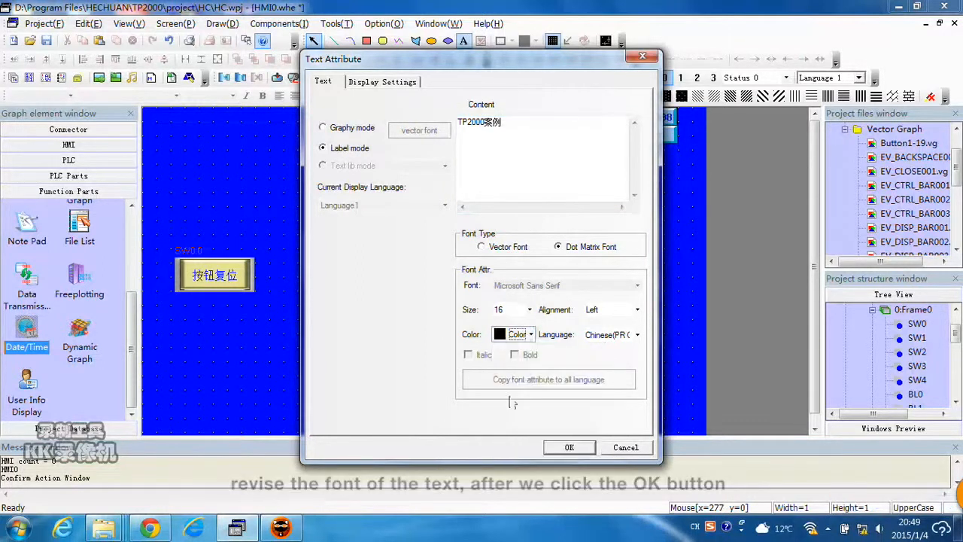
pyautogui.click(529, 310)
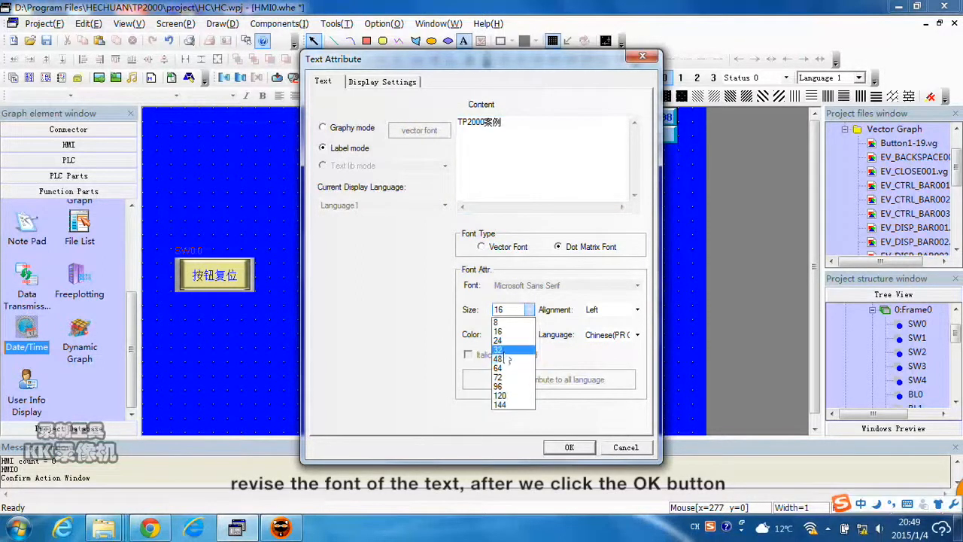
pyautogui.click(509, 351)
pyautogui.click(570, 447)
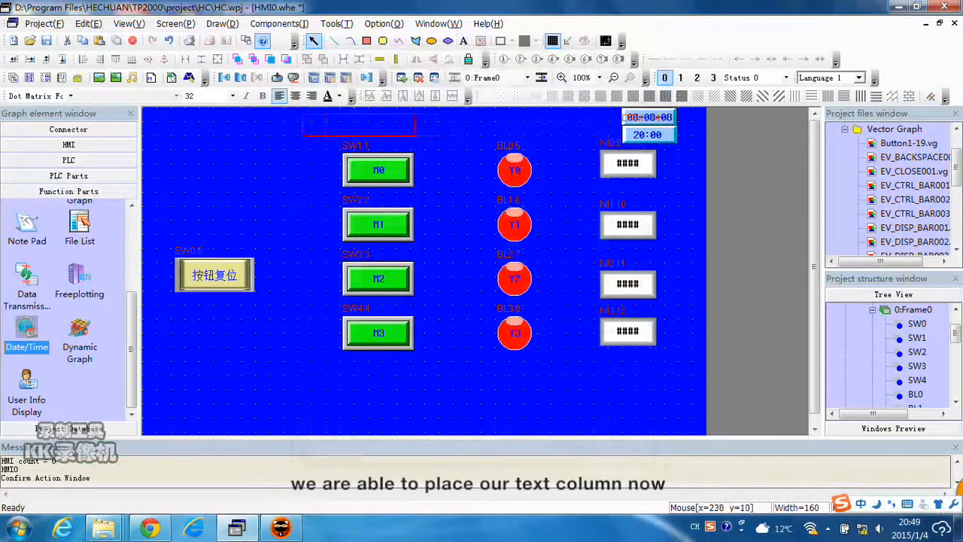
pyautogui.click(343, 114)
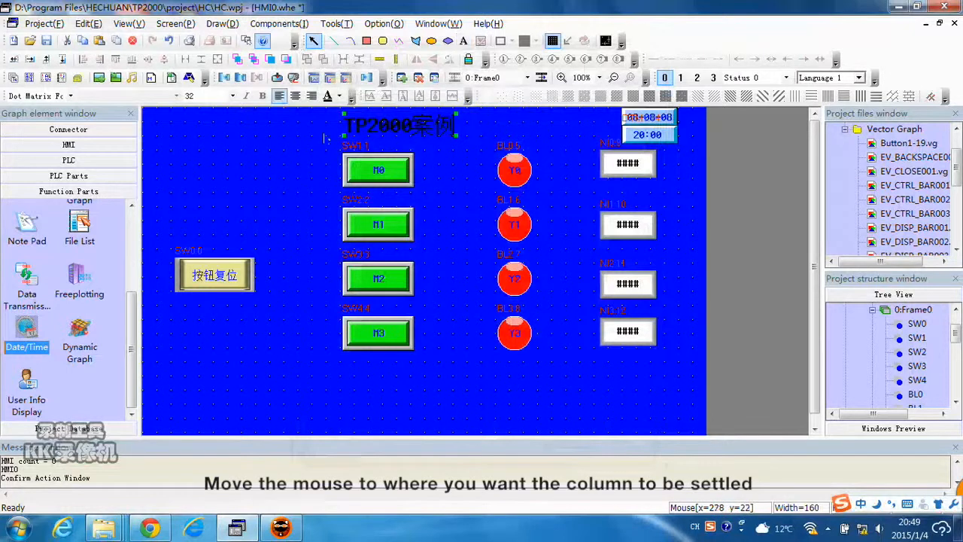
pyautogui.click(256, 146)
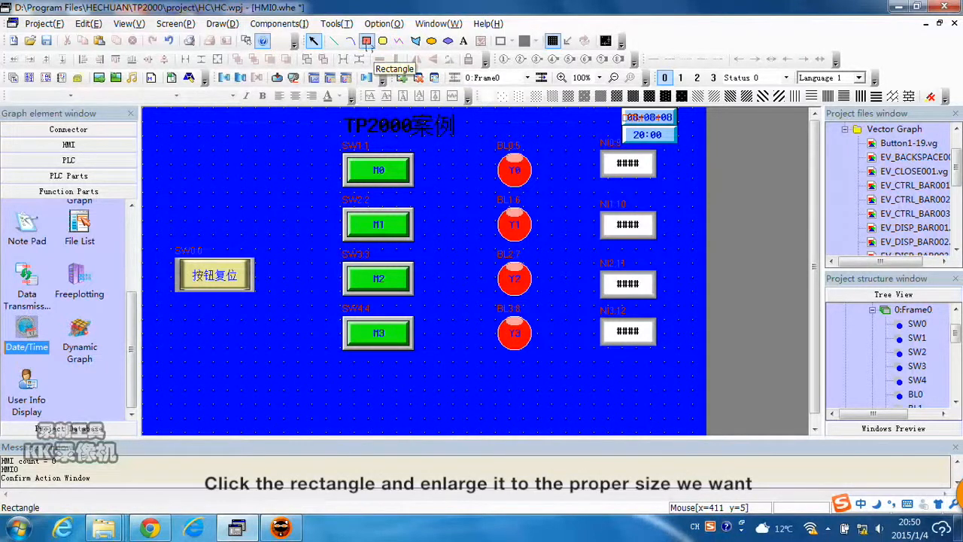
# Draw a rectangle over the title label and send it to the bottom as the label's background.
pyautogui.click(366, 41)
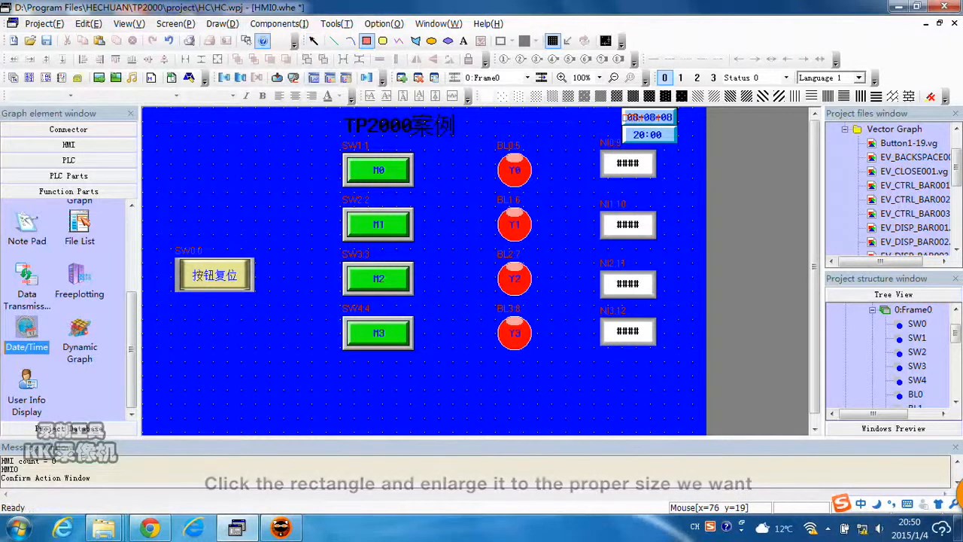
pyautogui.moveTo(194, 119); pyautogui.dragTo(348, 145)
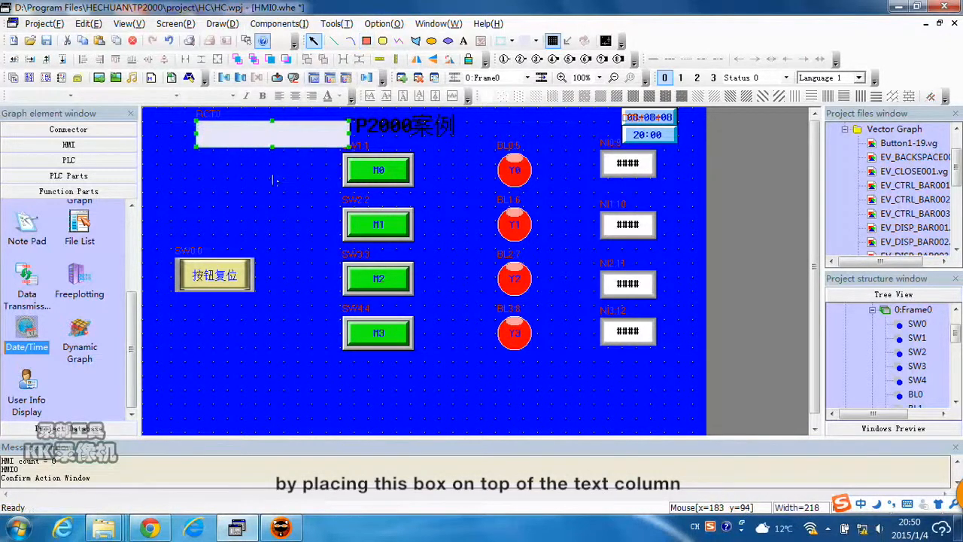
pyautogui.moveTo(271, 133); pyautogui.dragTo(391, 123)
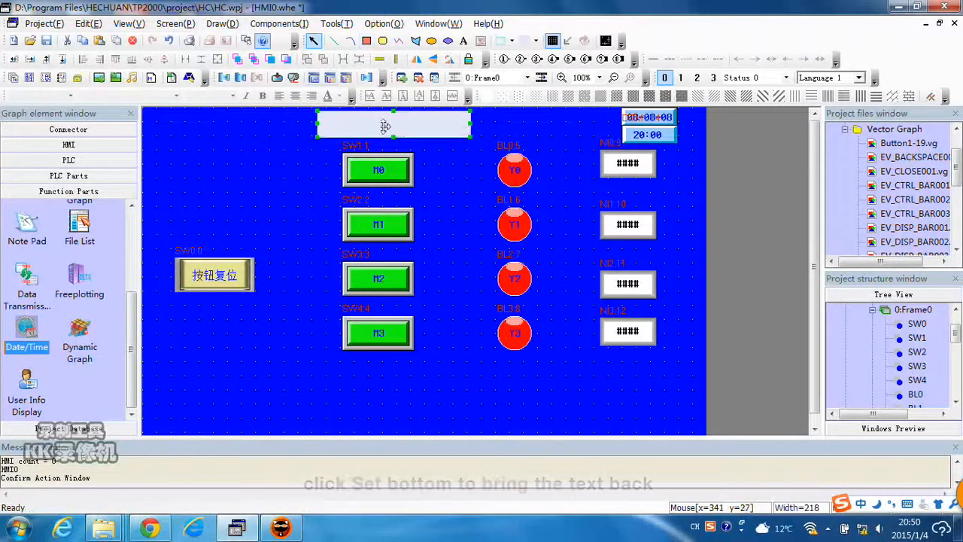
pyautogui.click(253, 60)
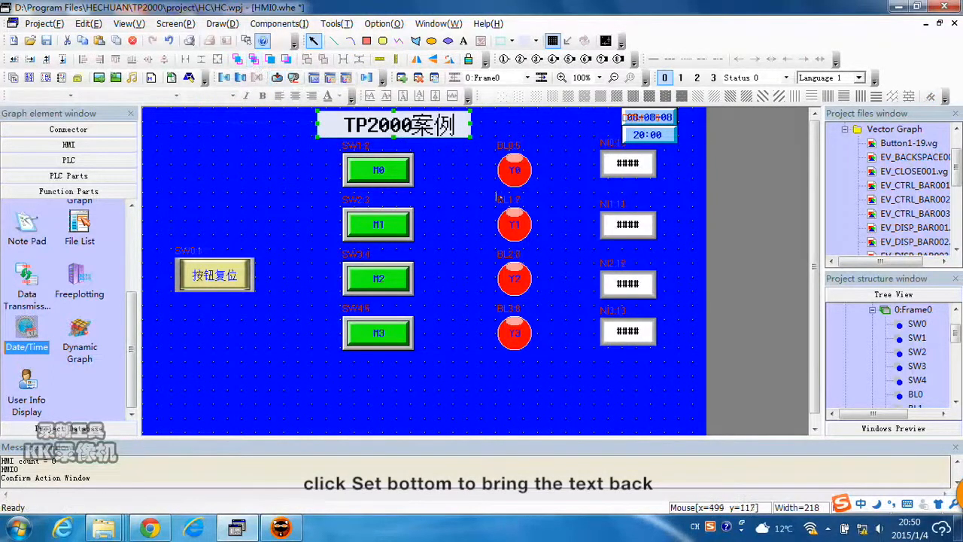
pyautogui.click(468, 169)
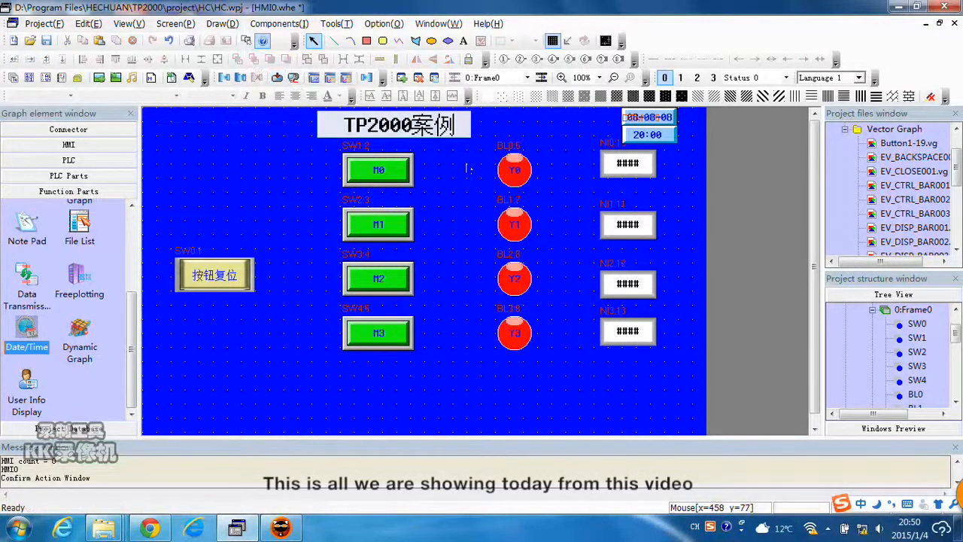